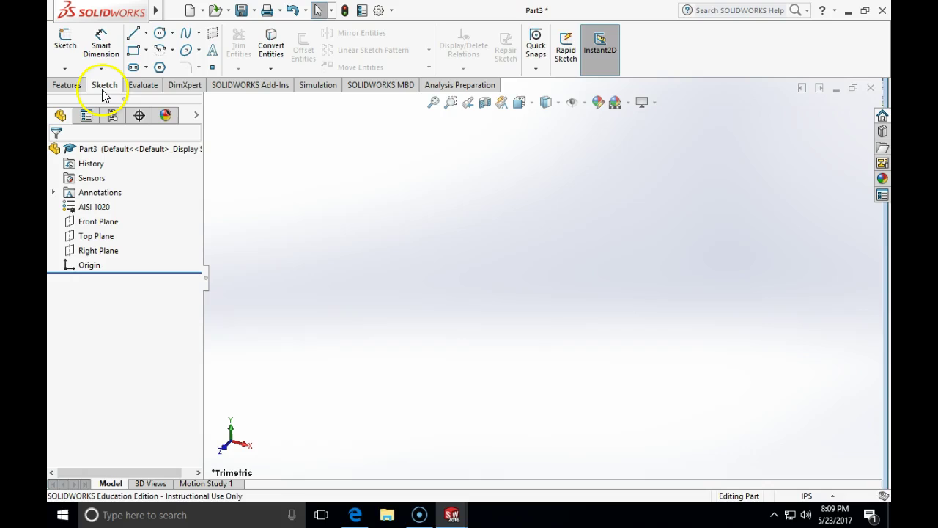
- Start a new sketch, Sketch1, on the Front Plane of Part3
left_click(61, 57)
left_click(415, 167)
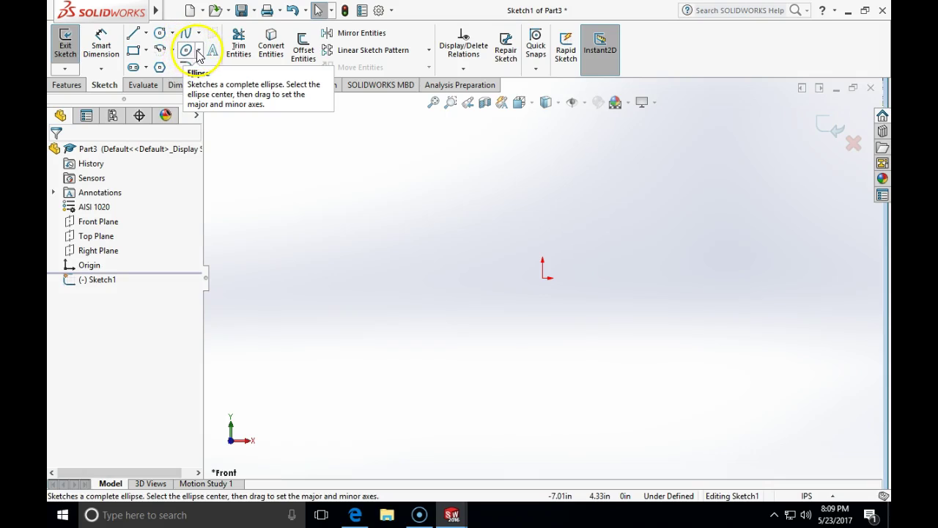
- Draw a full ellipse at the origin, major radius about 3.26 and minor about 2.21
left_click(198, 53)
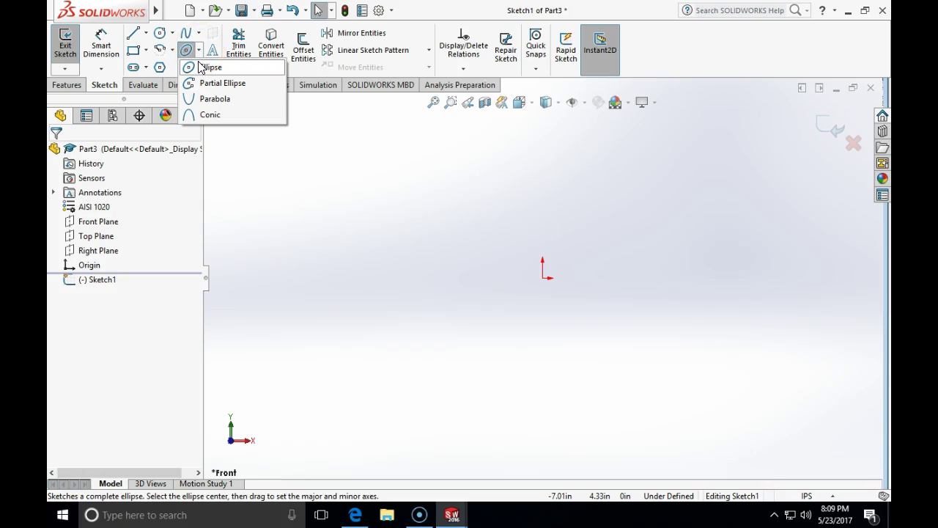
left_click(203, 83)
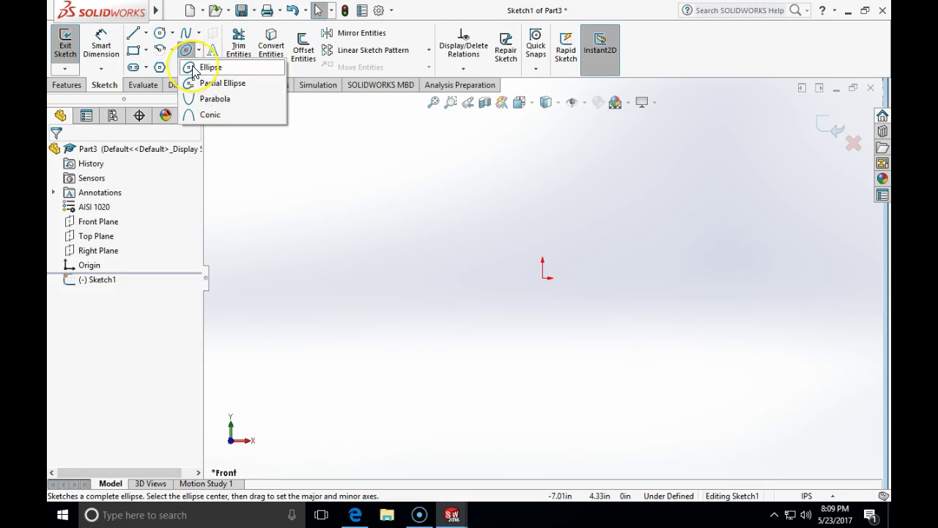
left_click(193, 69)
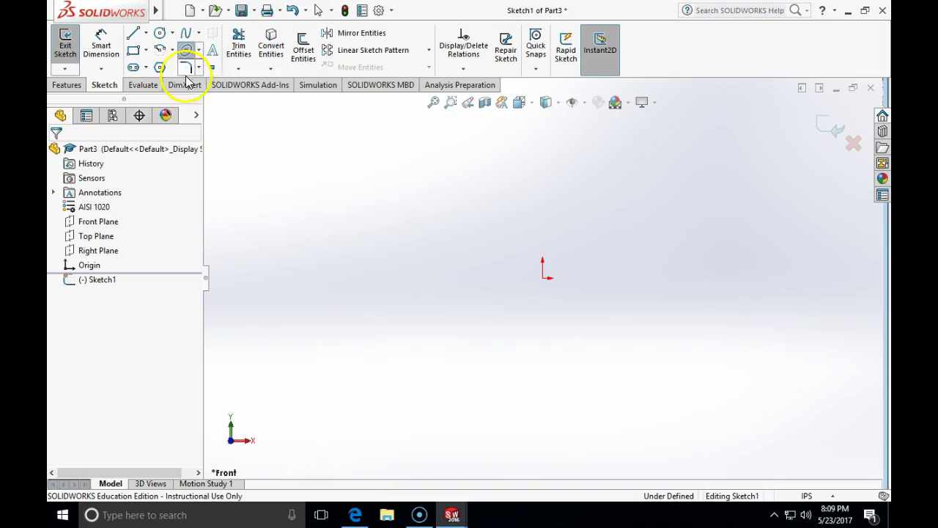
left_click(542, 278)
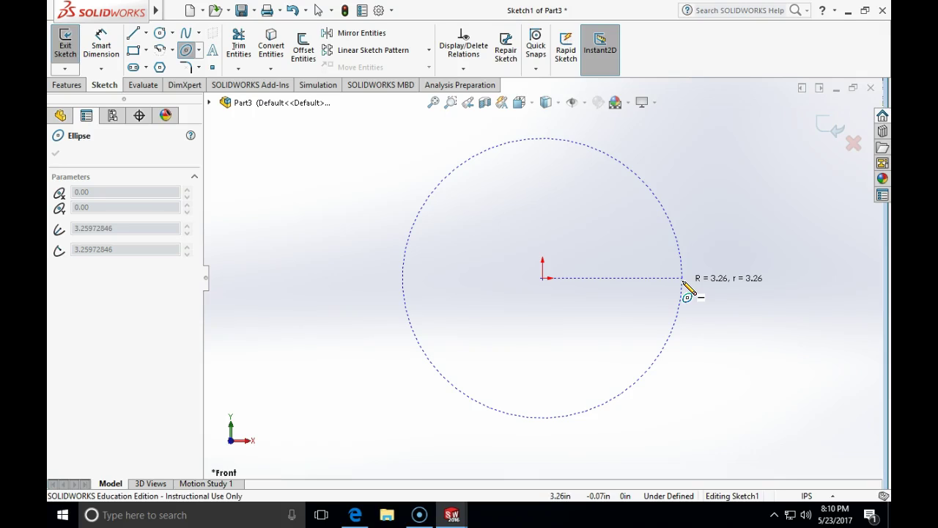
left_click_drag(683, 282, 544, 201)
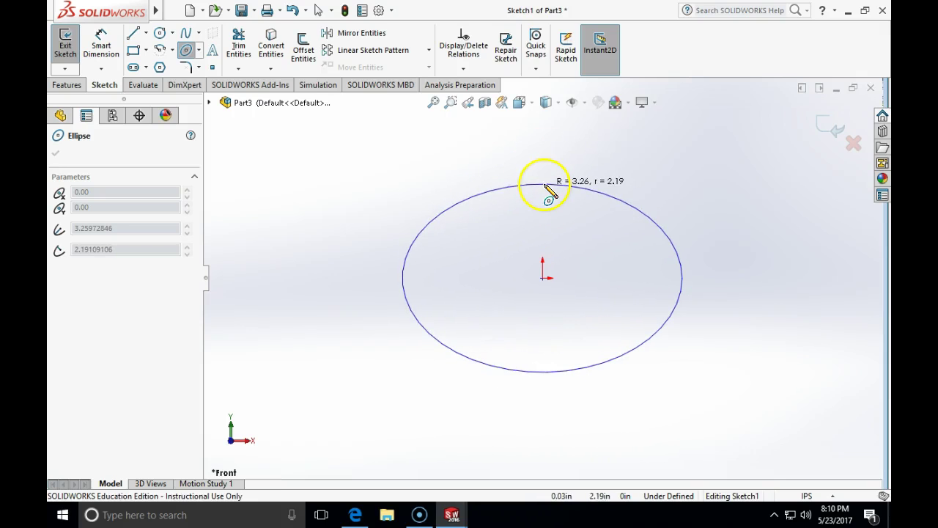
left_click(546, 185)
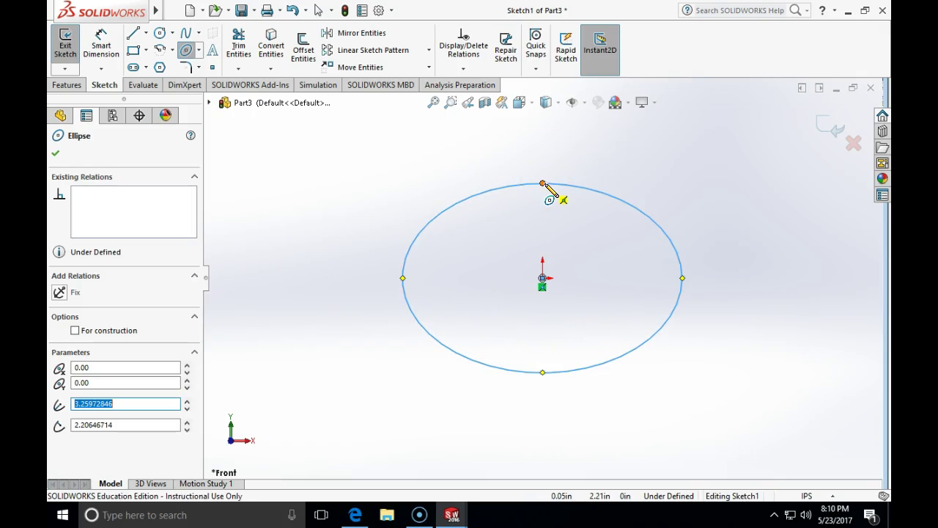
key("Escape")
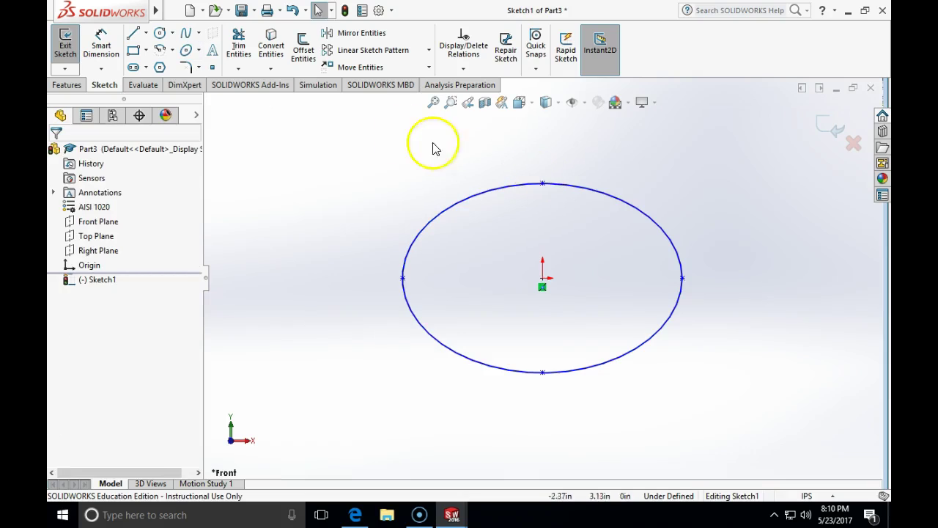
- Draw centerlines linking the ellipse's left-right and top-bottom quadrants through the origin
left_click(146, 33)
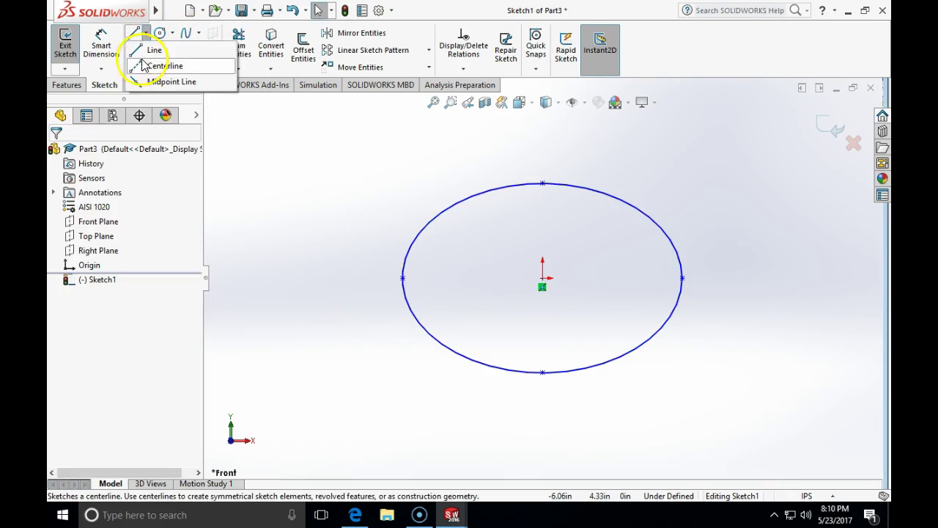
left_click(161, 65)
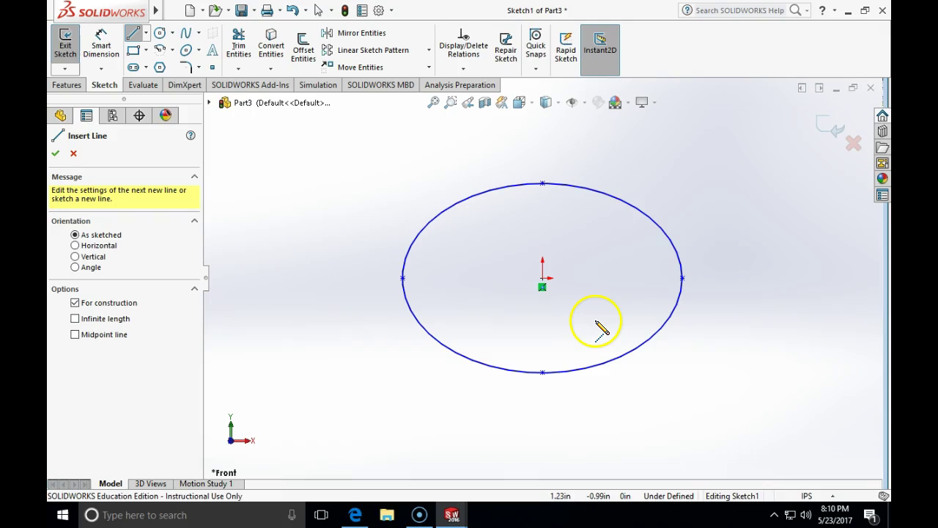
left_click(402, 278)
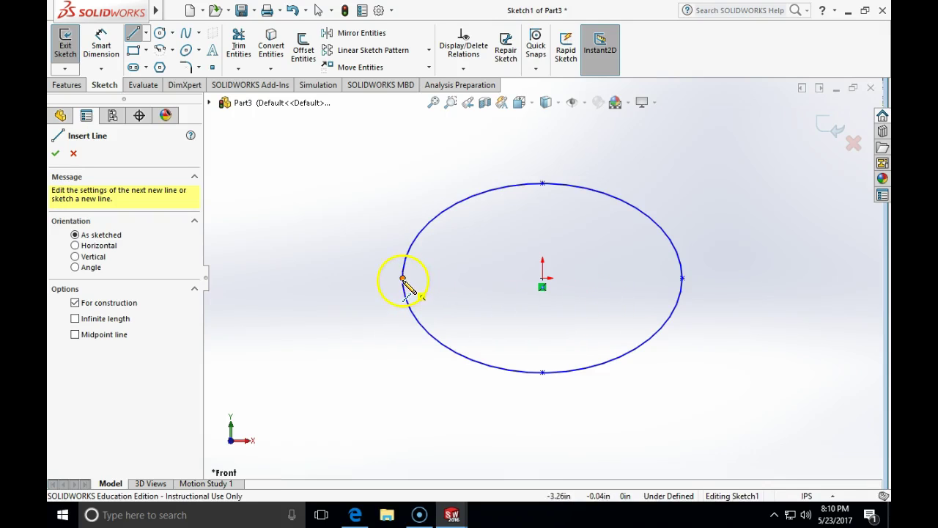
left_click(683, 278)
key("Escape")
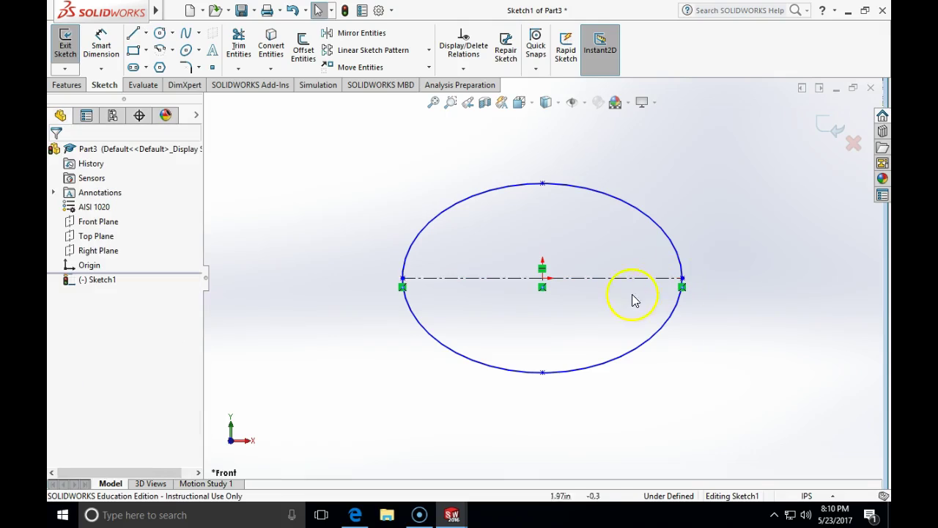
left_click(146, 33)
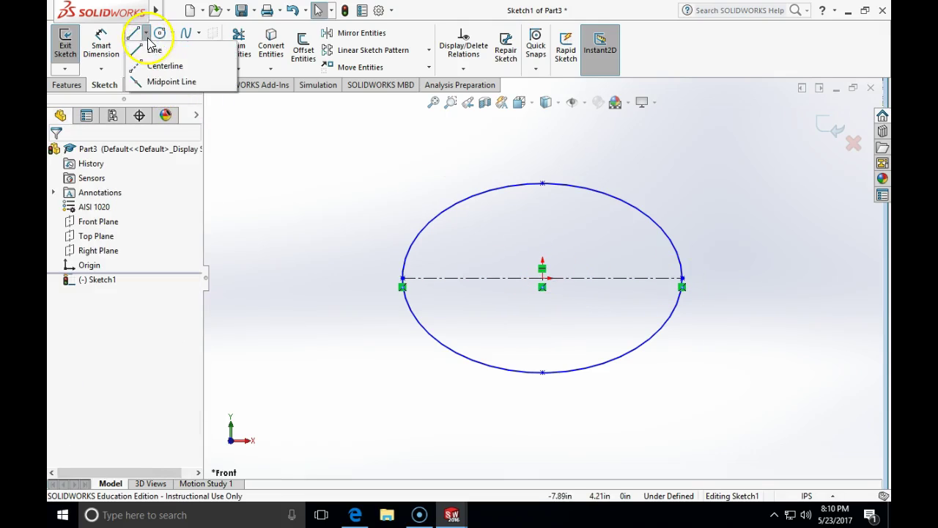
left_click(163, 63)
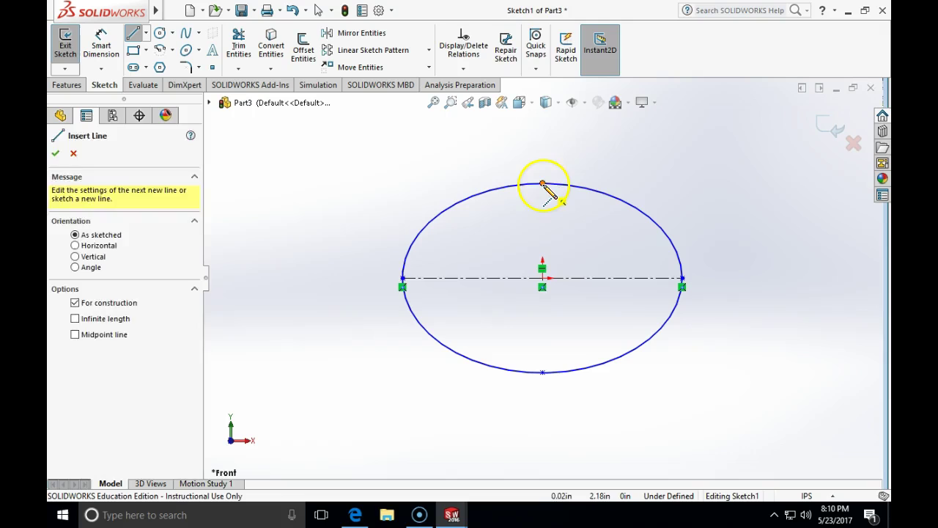
left_click(543, 184)
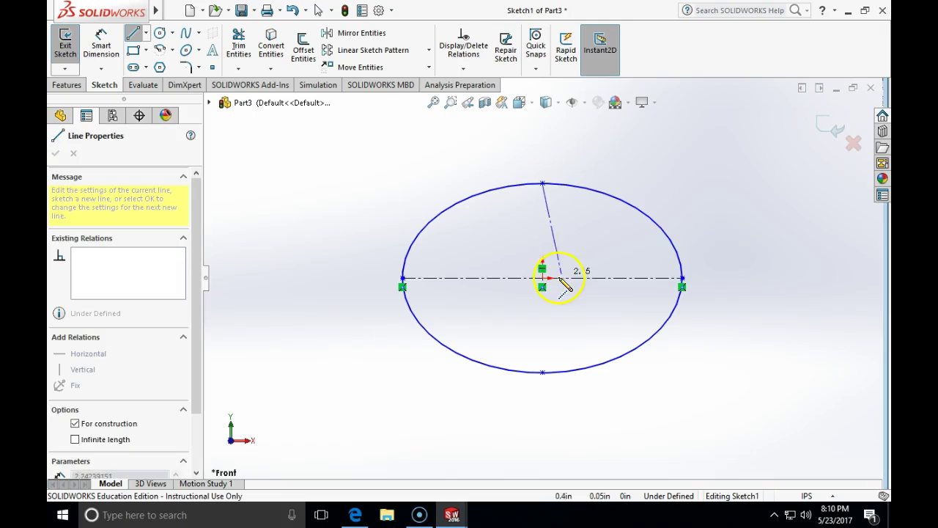
left_click(544, 373)
key("Escape")
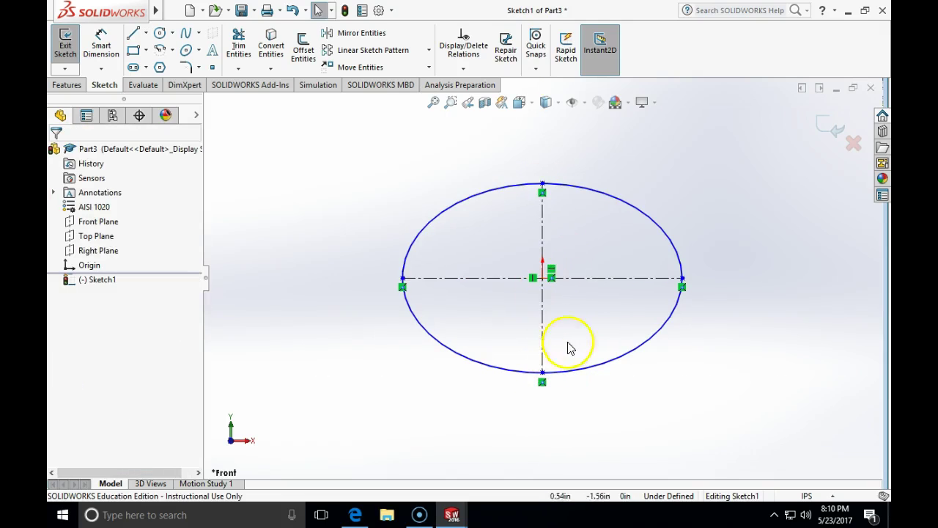
left_click(101, 44)
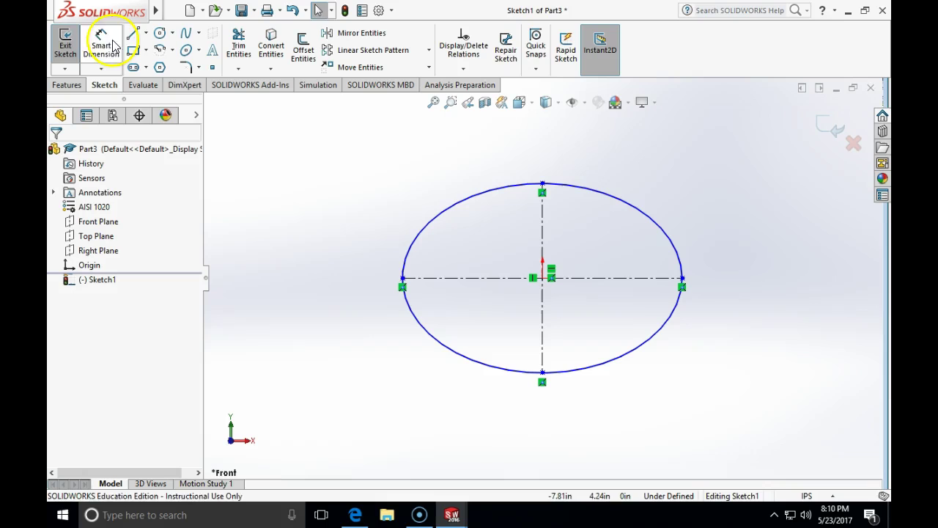
- Dimension the horizontal centerline to 5.00 and the vertical centerline to 4.00
left_click(505, 278)
left_click(525, 426)
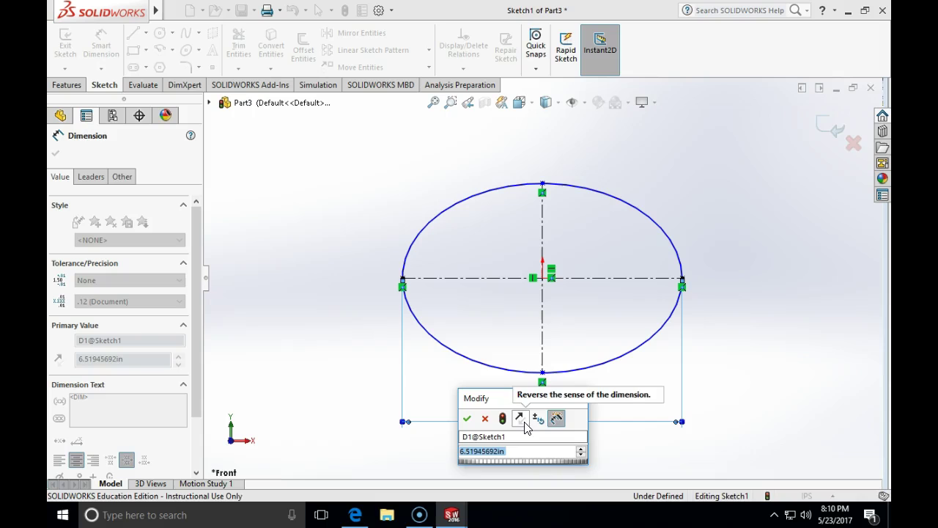
type("5")
key("Return")
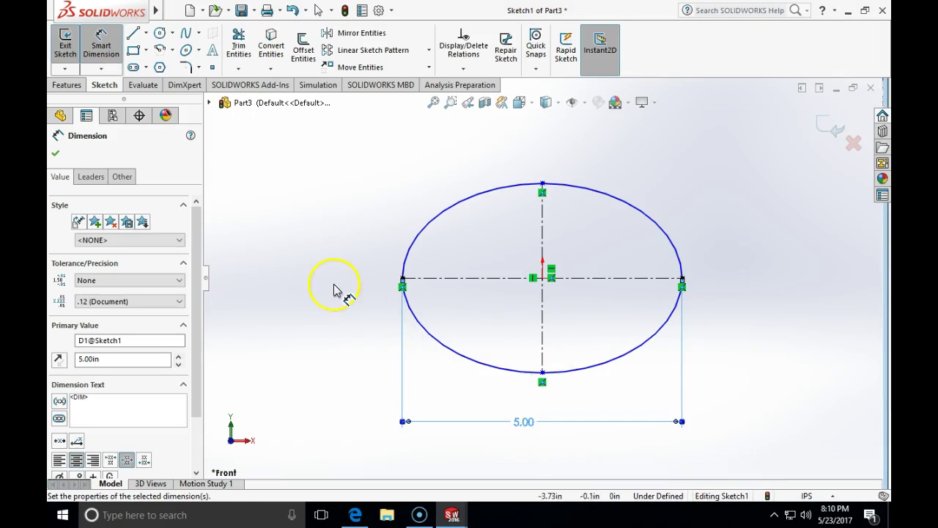
left_click(333, 289)
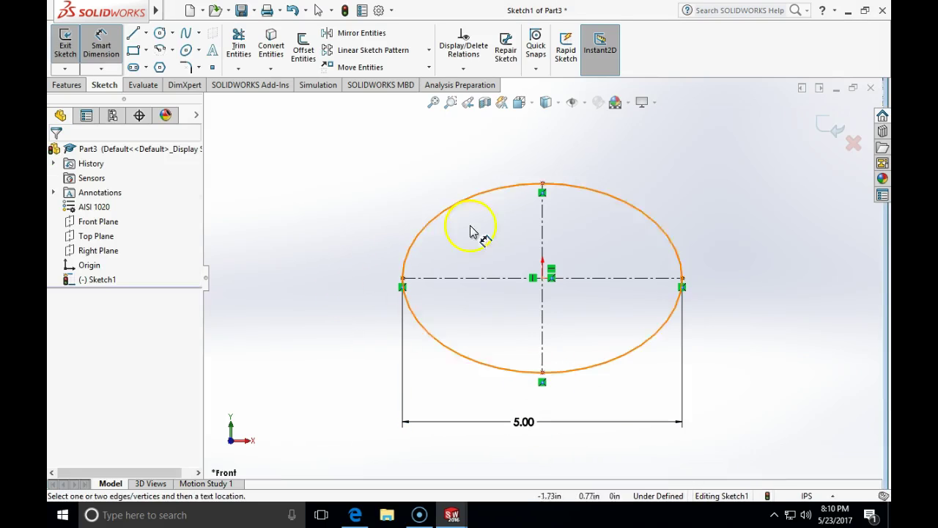
left_click(94, 51)
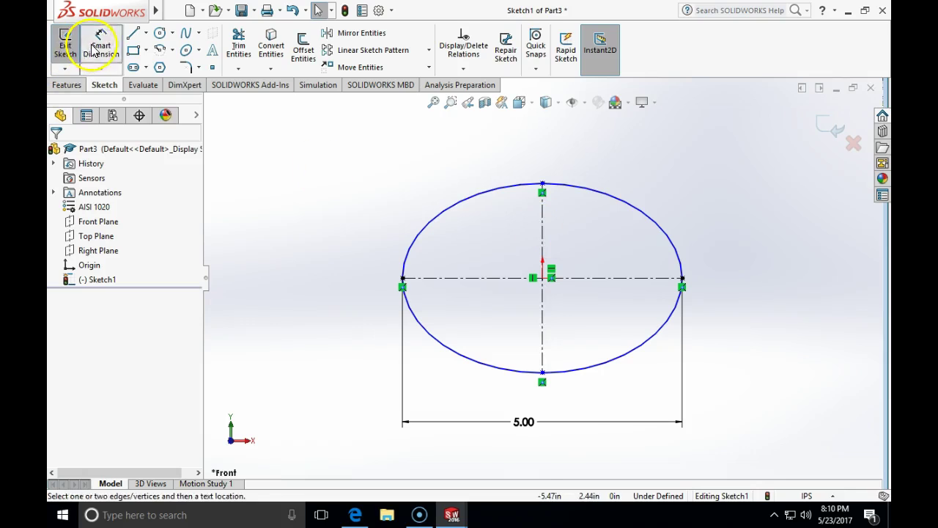
left_click(94, 51)
left_click(544, 223)
left_click(741, 236)
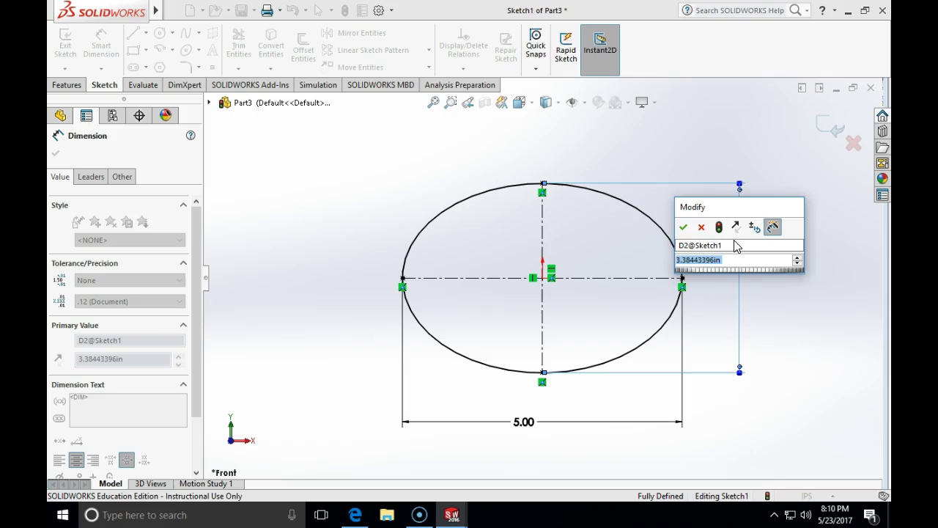
type("4")
key("Return")
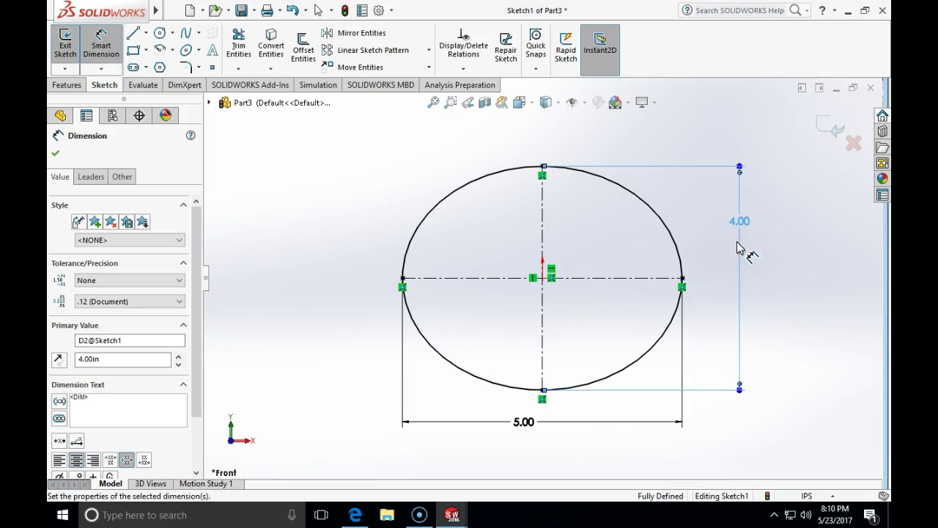
left_click(768, 270)
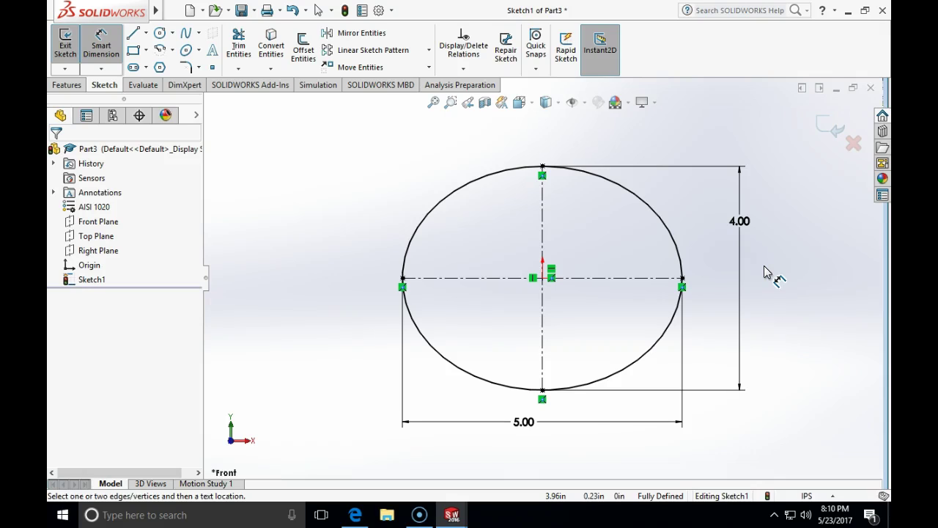
- Exit the sketch and extrude the ellipse 0.50 in as Boss-Extrude1
left_click(828, 129)
left_click(67, 85)
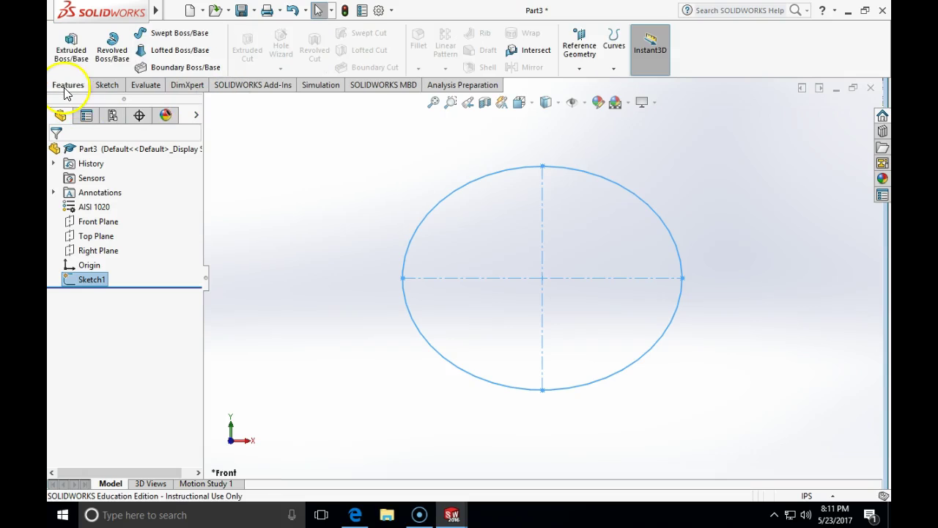
left_click(72, 53)
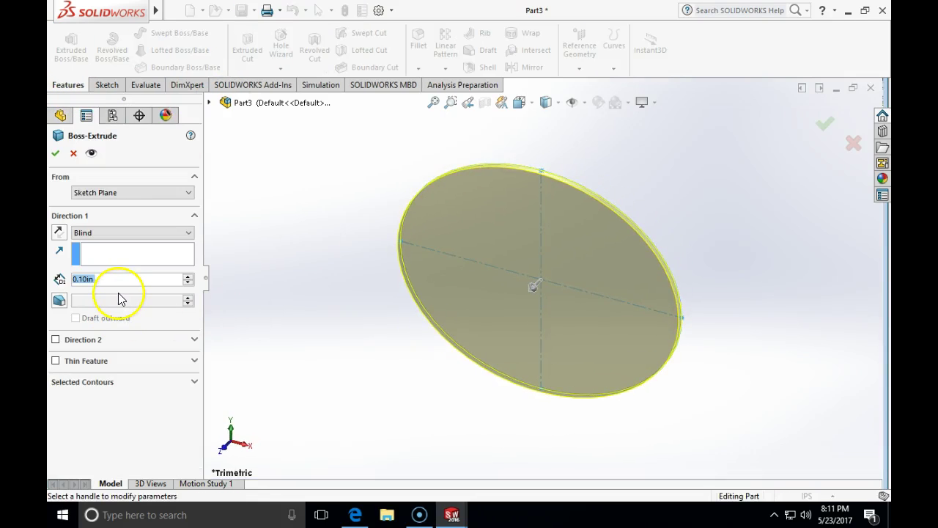
type(".5")
key("Return")
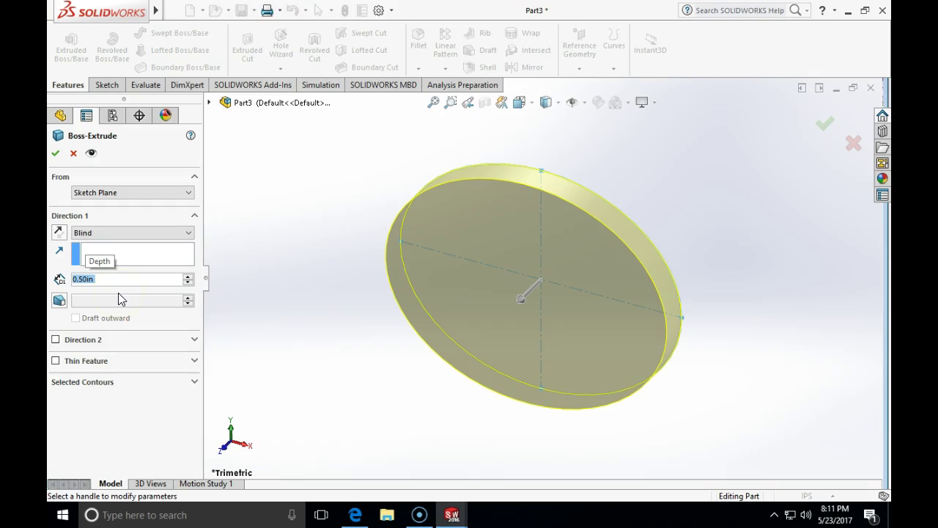
left_click(55, 152)
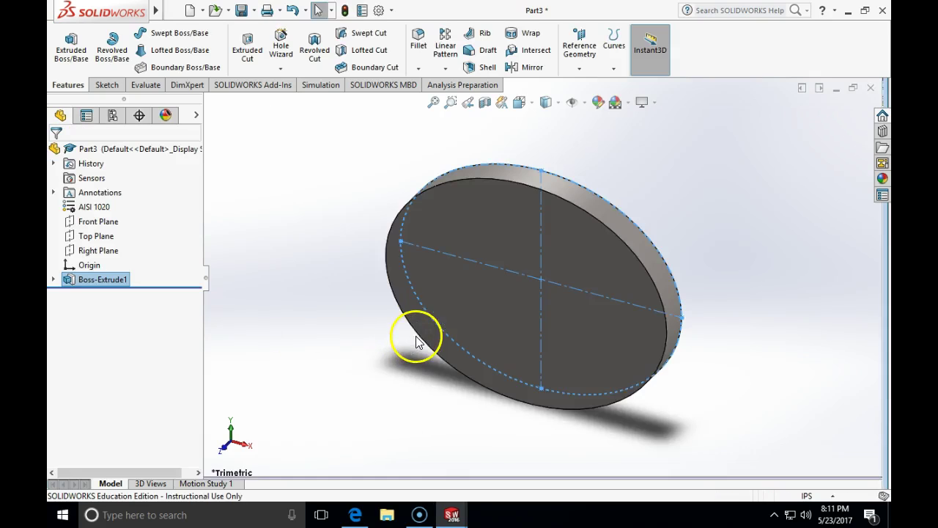
middle_click_drag(413, 334, 337, 297)
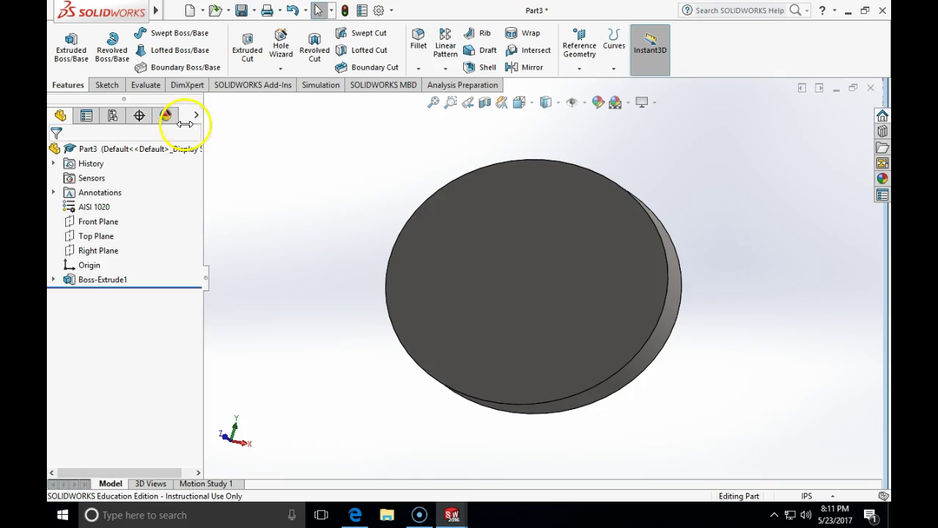
- Start a new sketch, Sketch2, on the disc's top face
left_click(106, 84)
left_click(64, 40)
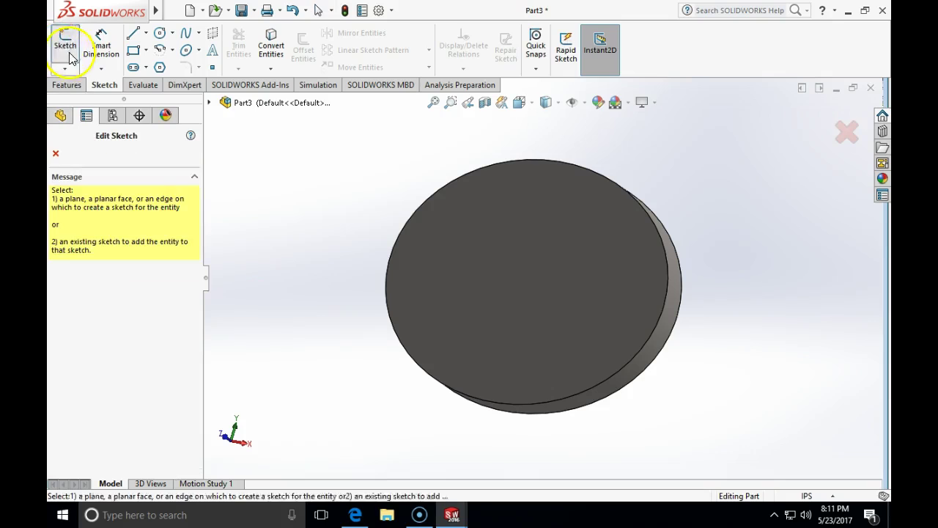
left_click(536, 271)
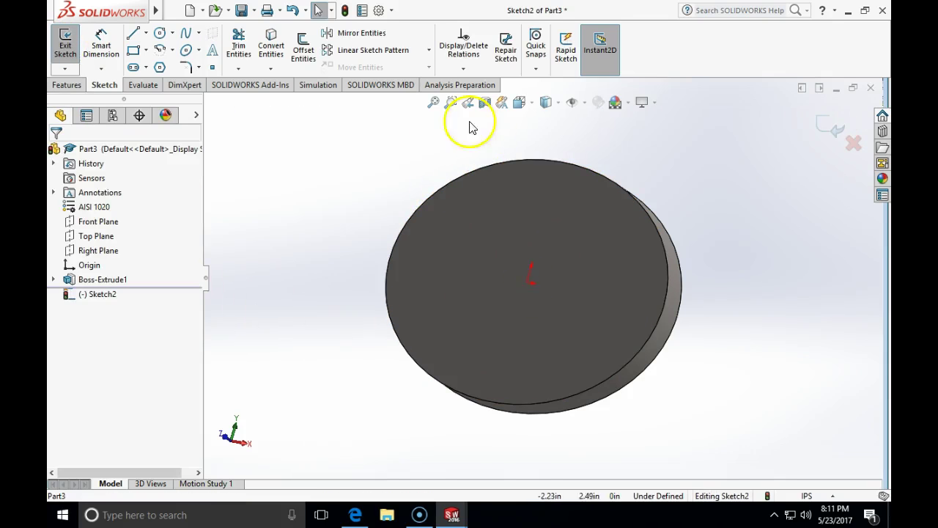
- Choose the 3 Point Center Rectangle type from the rectangle options
left_click(147, 51)
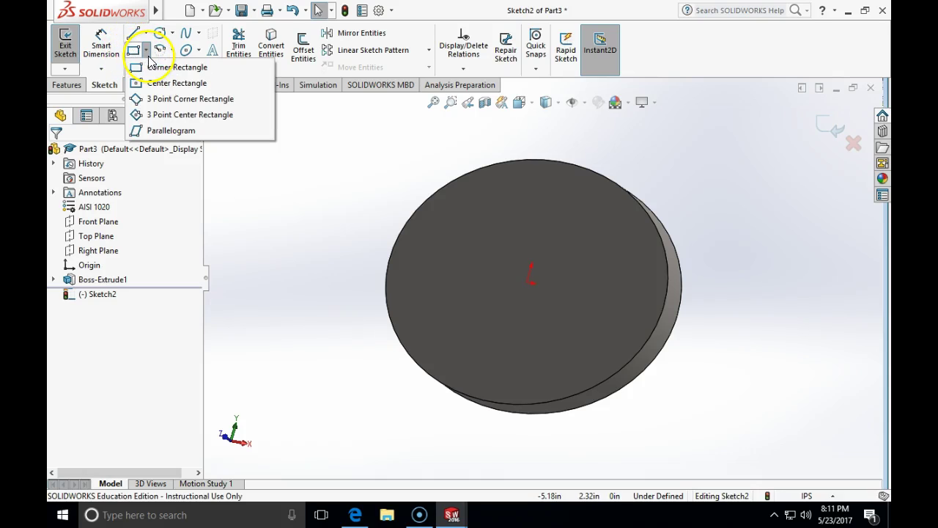
left_click(159, 104)
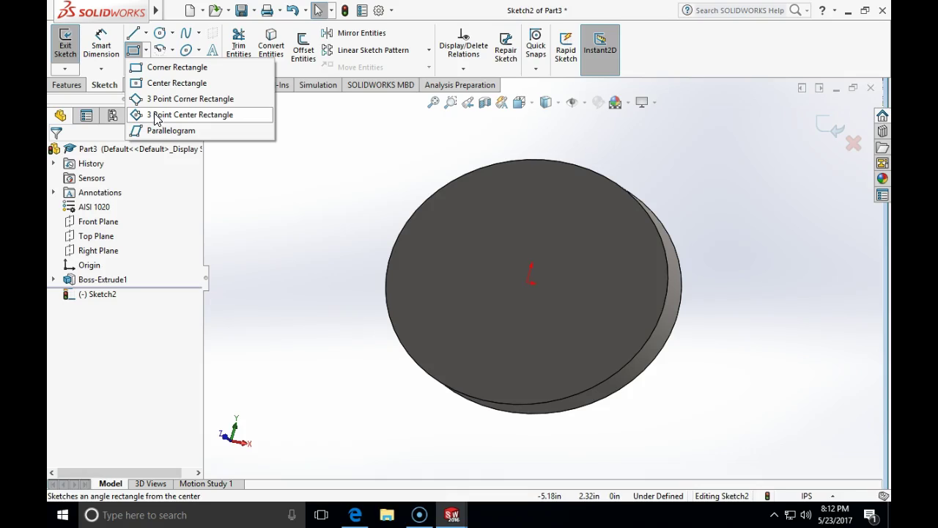
left_click(153, 117)
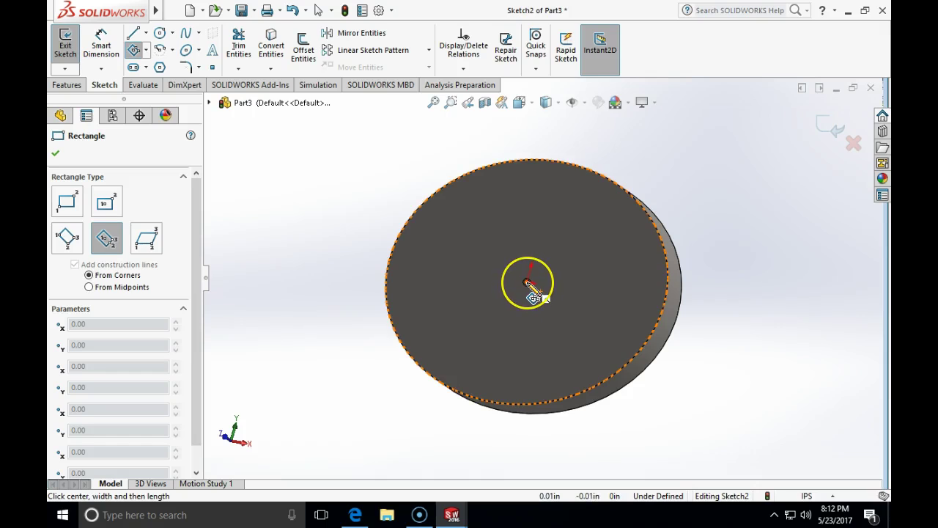
- Draw a tilted 3 Point Center Rectangle centred on the origin
left_click(530, 283)
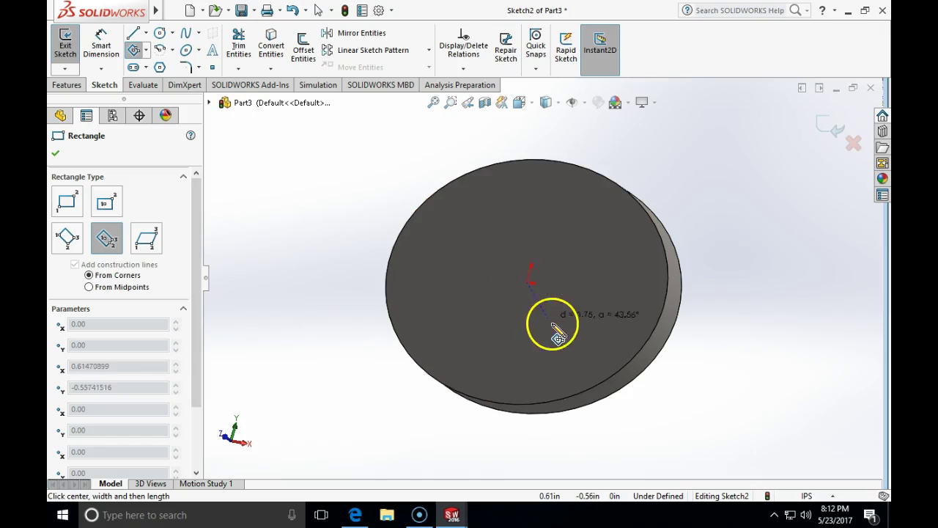
left_click(601, 308)
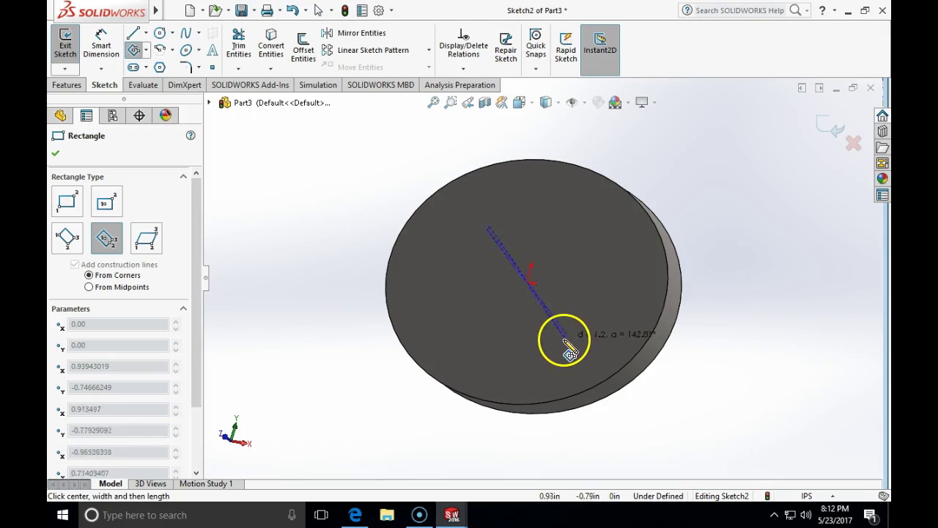
left_click(605, 315)
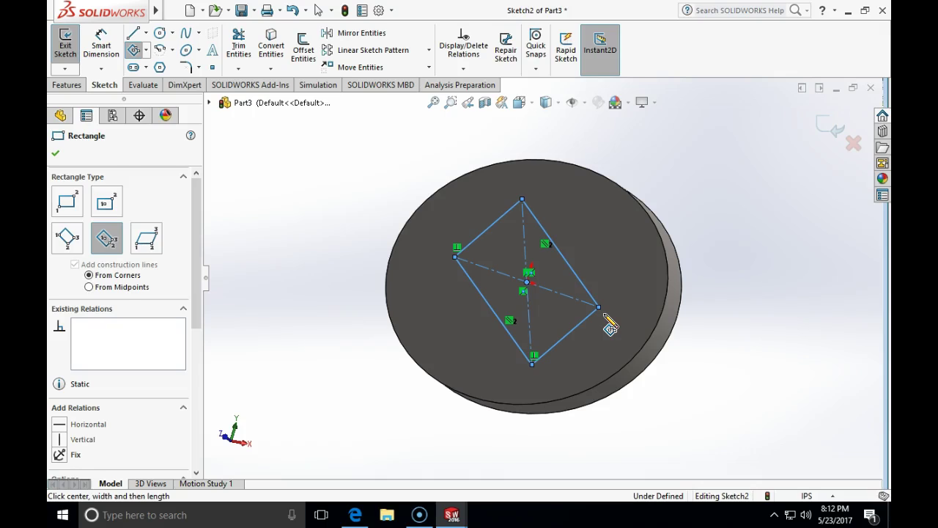
key("Escape")
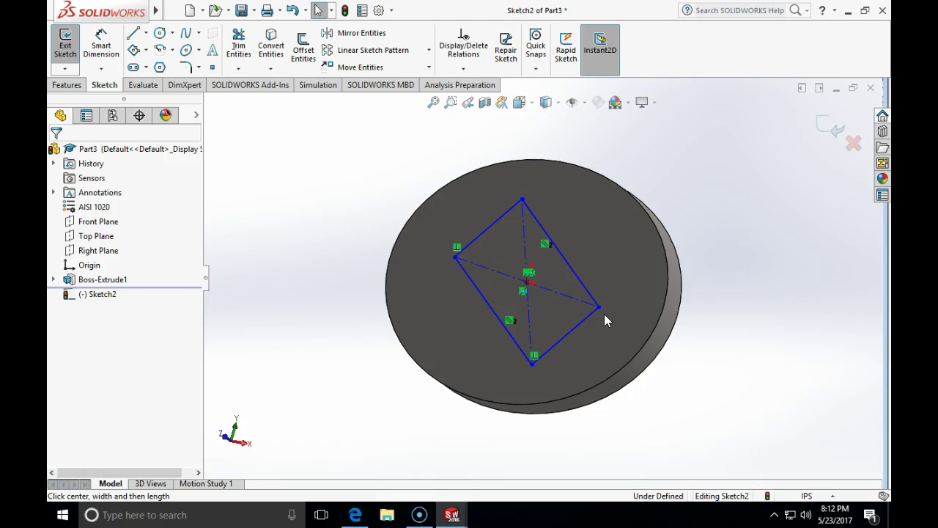
- Dimension the rectangle's upper-left side to 1 in
left_click(107, 52)
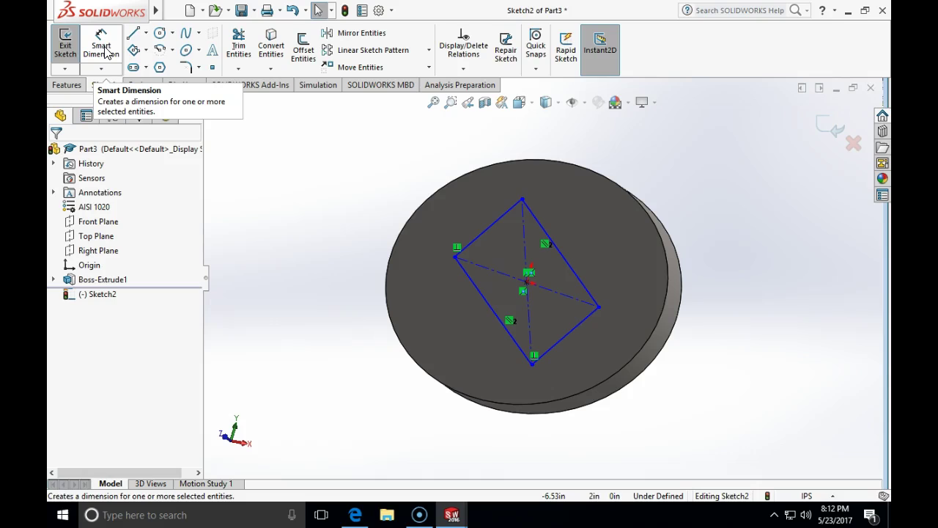
left_click(106, 51)
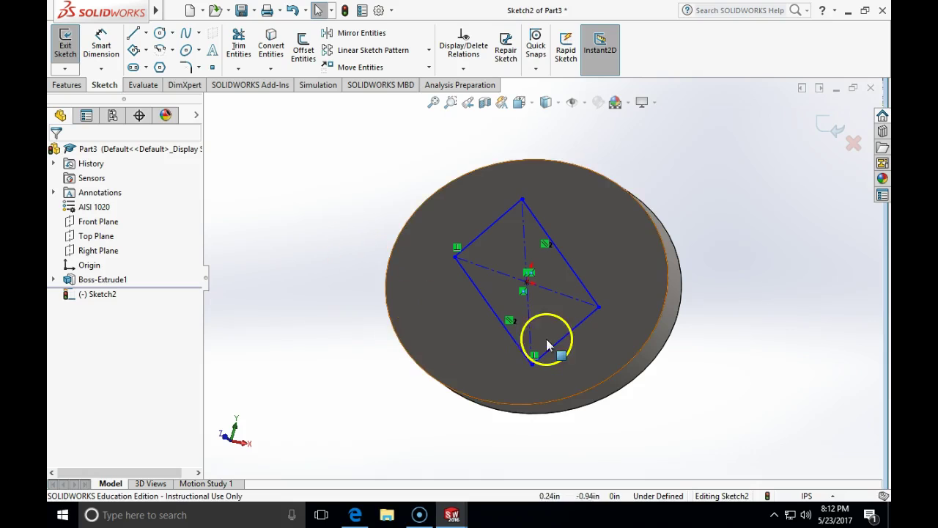
left_click(101, 46)
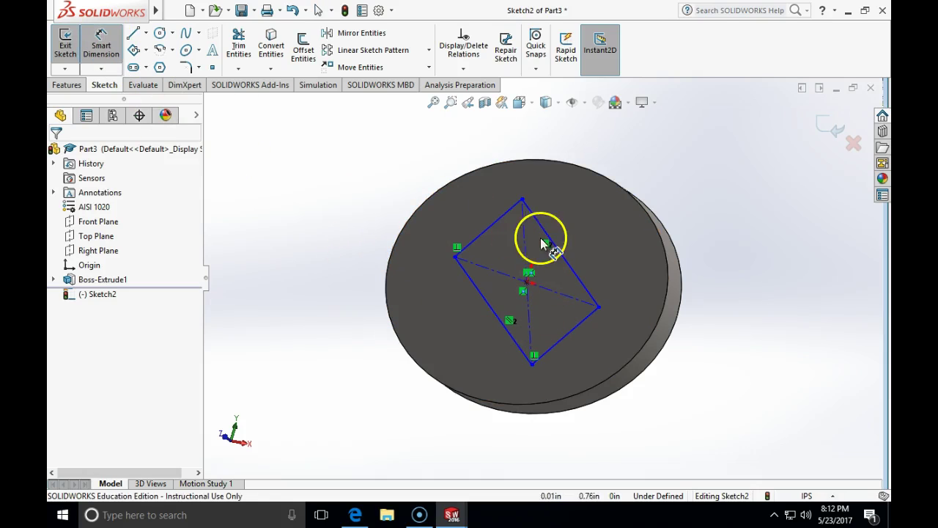
left_click(489, 229)
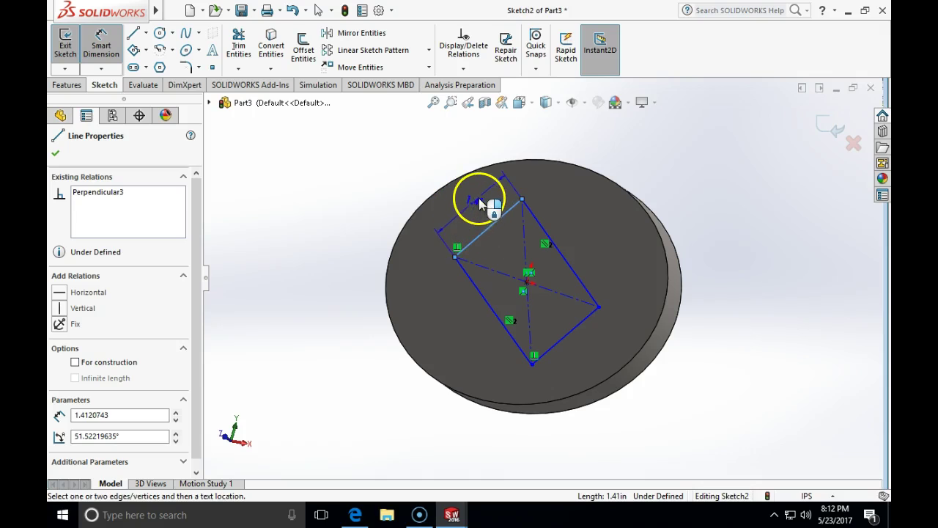
left_click(482, 195)
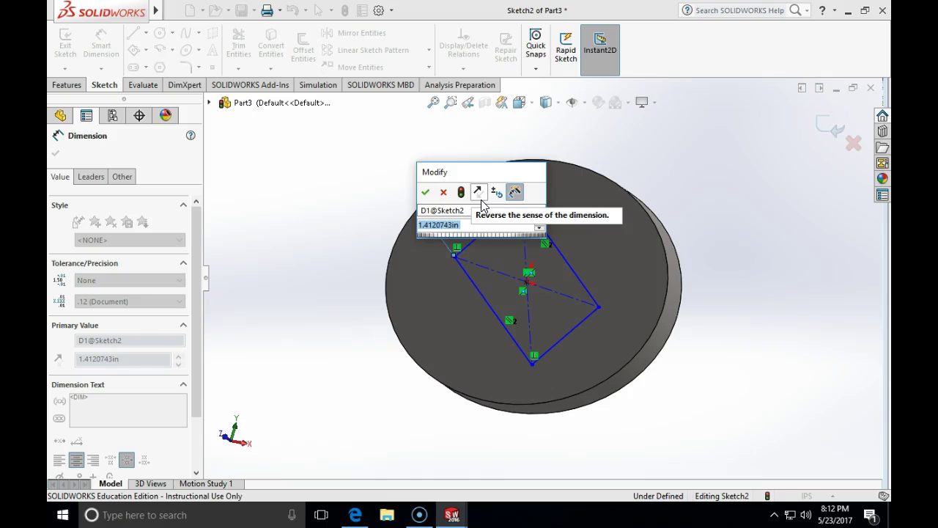
type("1")
key("Return")
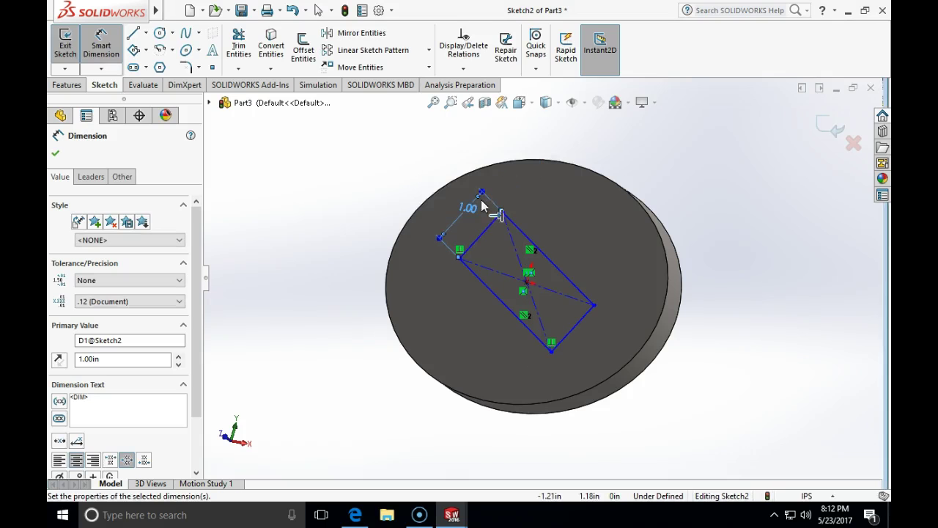
- Change that side dimension to 1+3/8, giving 1.375 in (shown as 1.38)
double_click(468, 208)
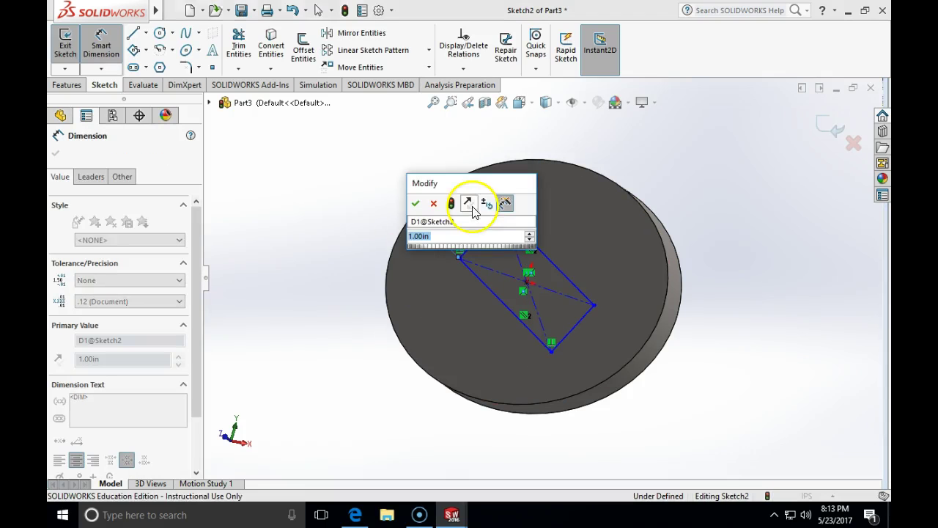
key("Return")
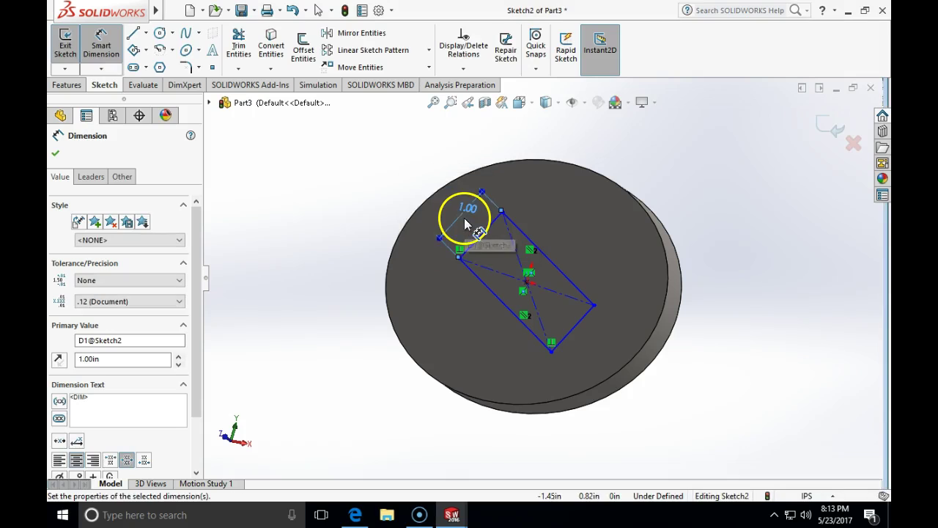
double_click(469, 213)
type("1")
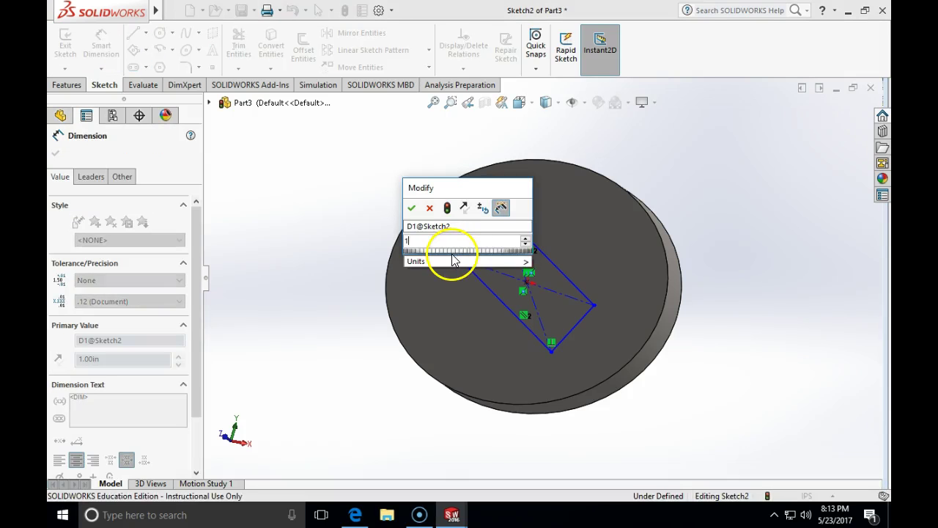
type("+")
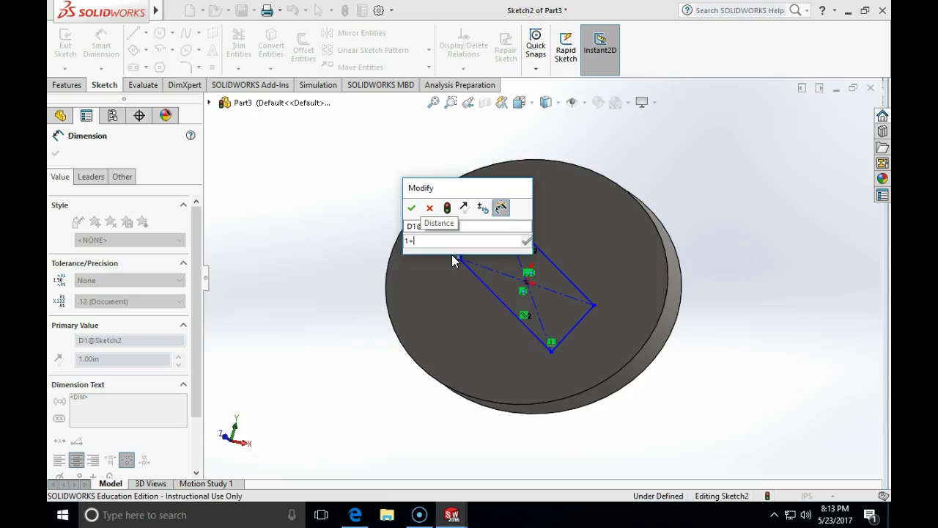
type("3/8")
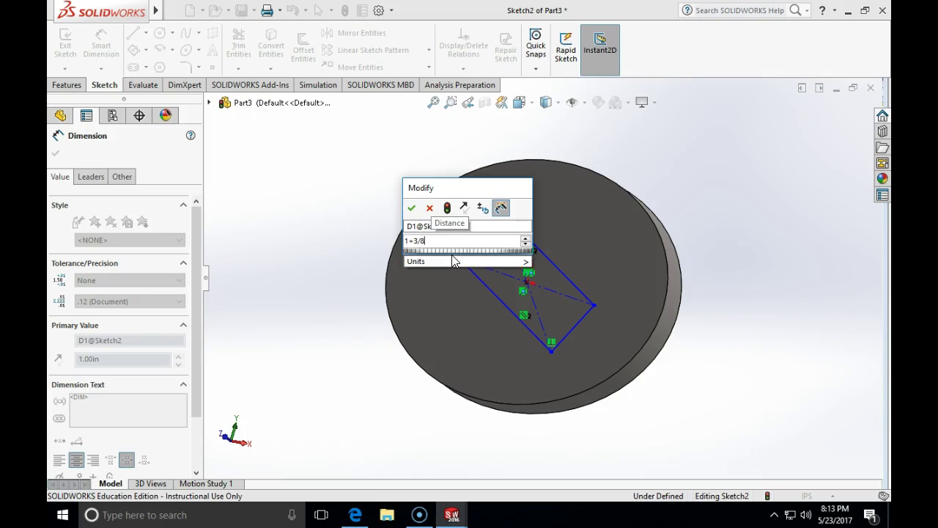
key("Return")
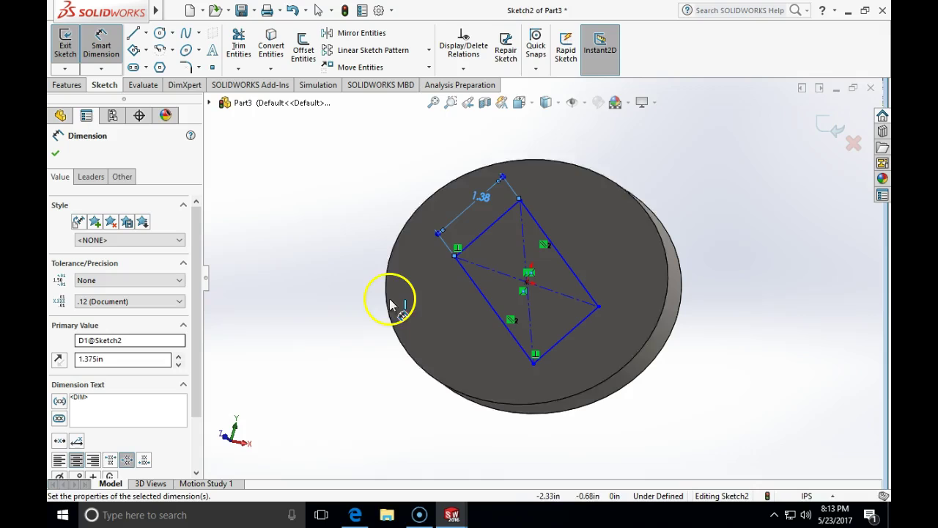
left_click(55, 154)
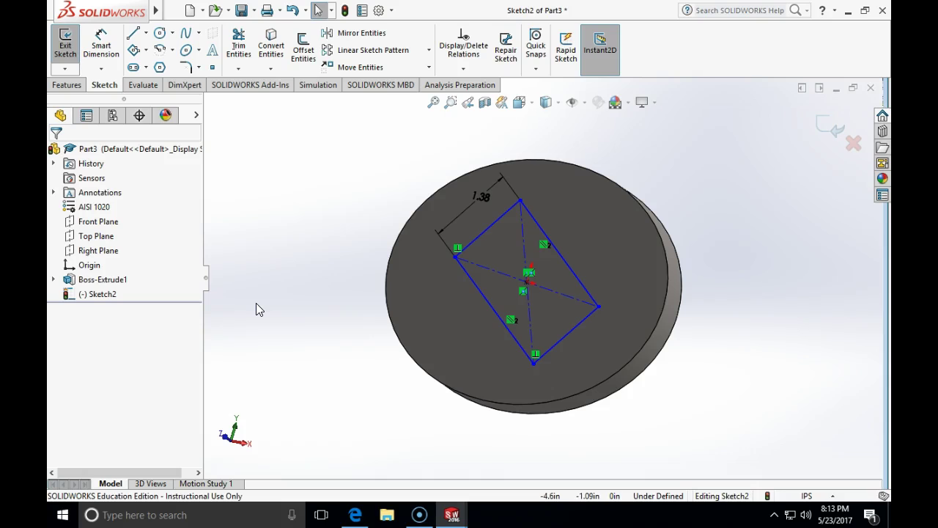
- Apply an Equal relation to all four sides of the tilted rectangle
left_click(487, 230)
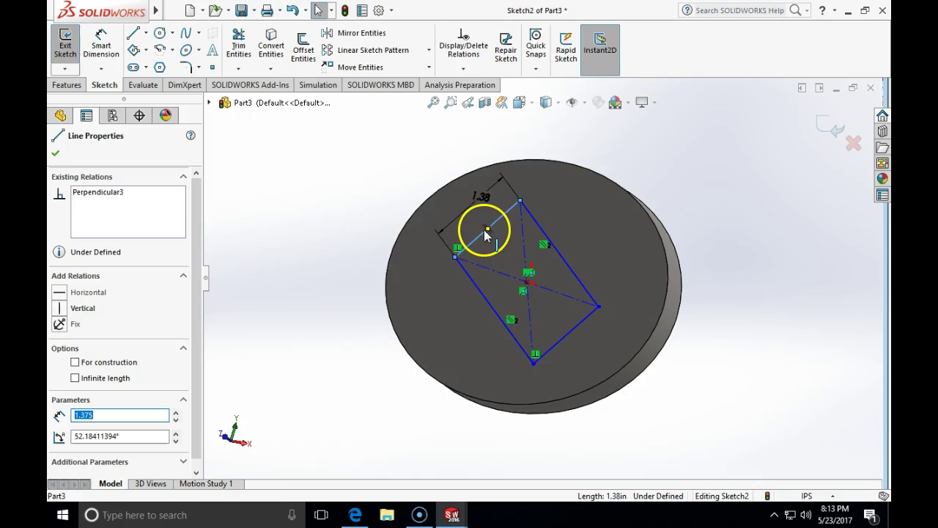
left_click(565, 260, "ctrl")
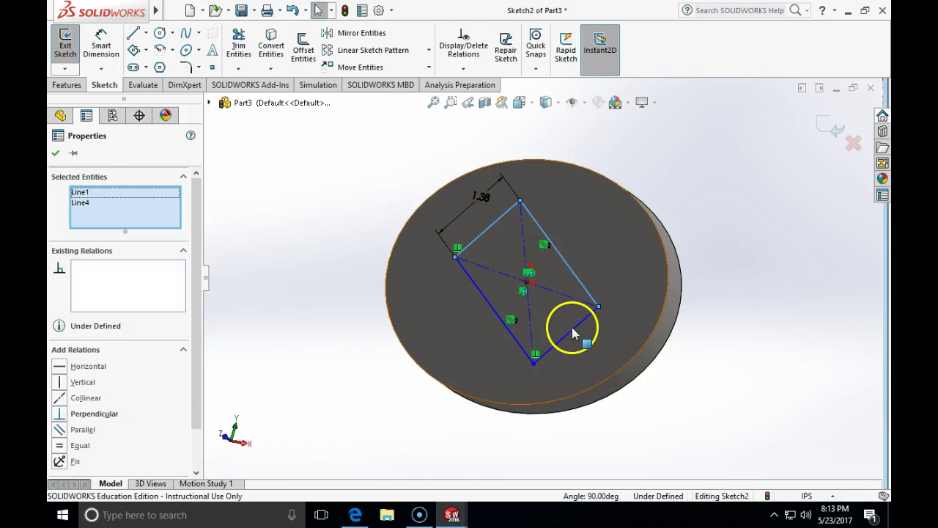
left_click(572, 332, "ctrl")
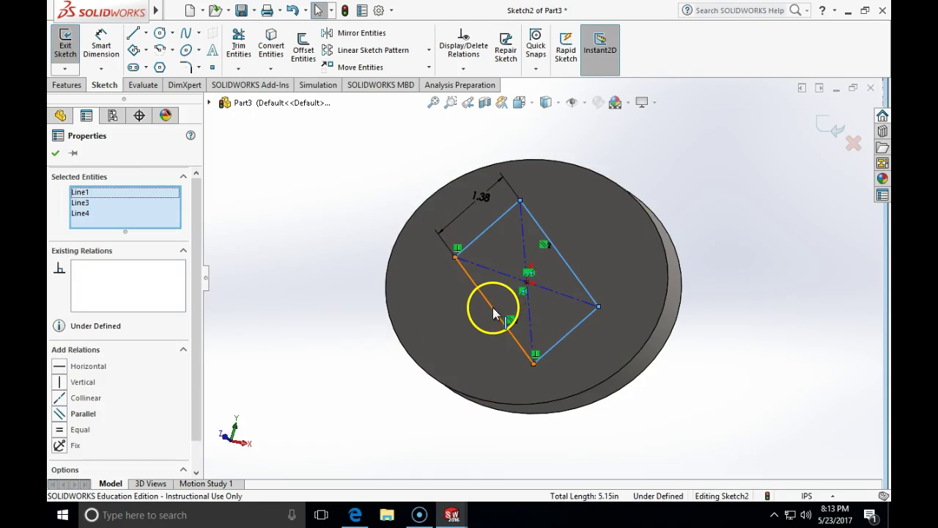
left_click(493, 307, "ctrl")
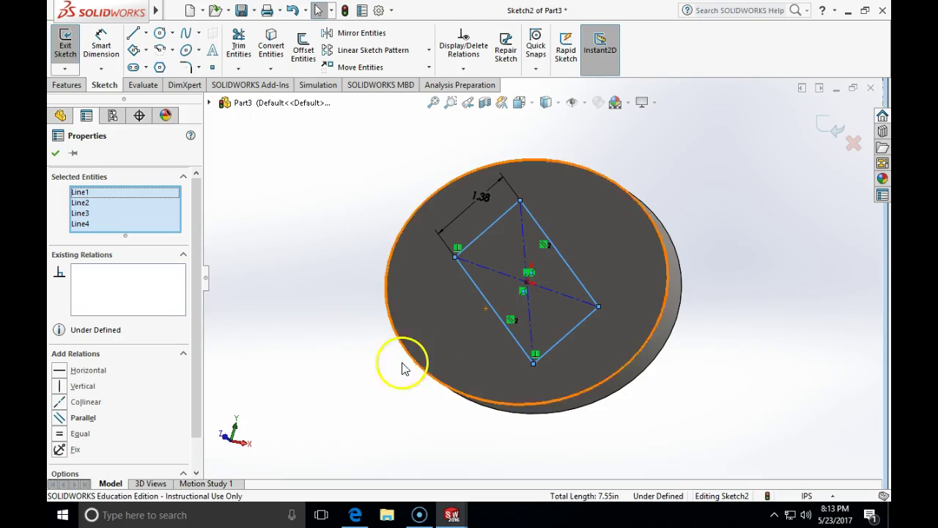
left_click(65, 440)
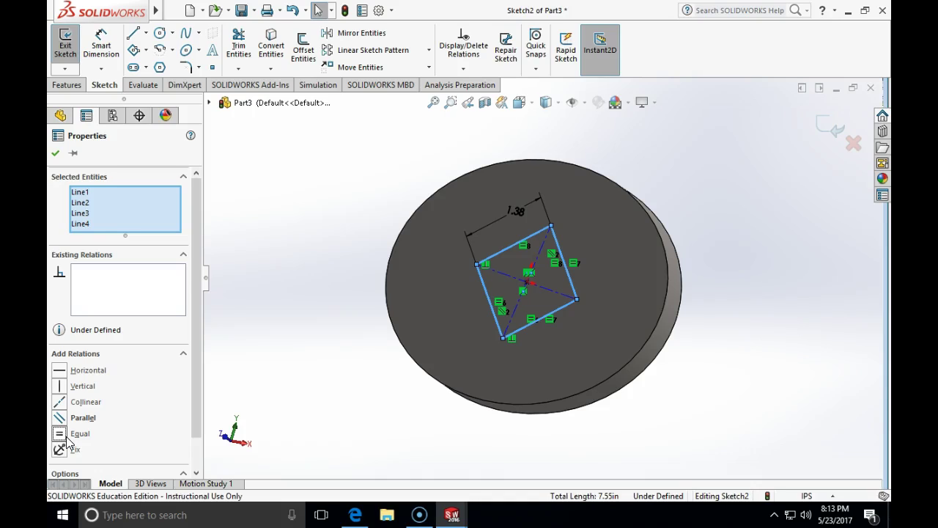
left_click(55, 152)
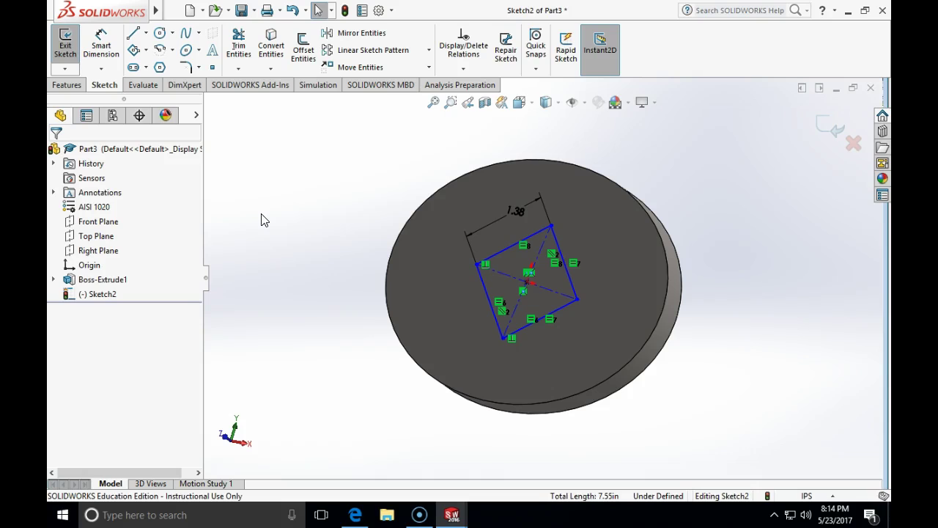
- Give the square's diagonal construction line a Vertical relation, fully defining Sketch2
left_click(570, 217)
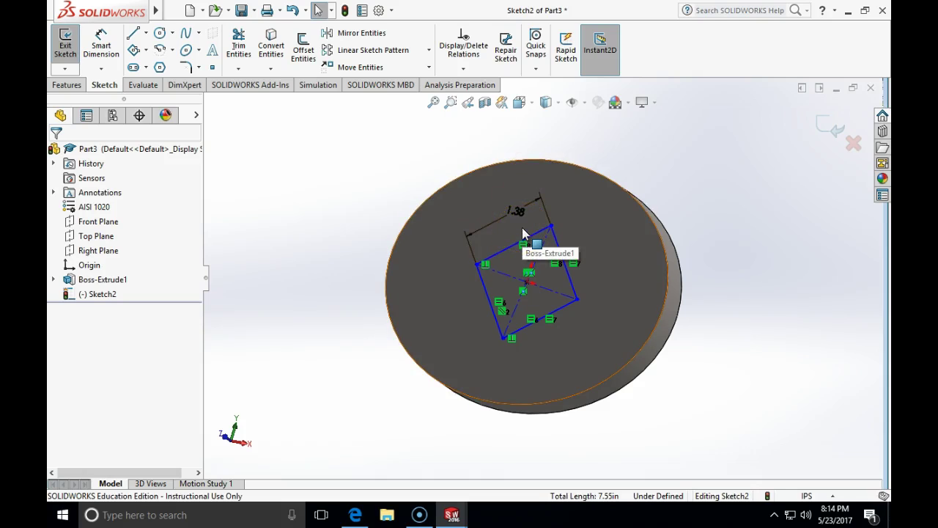
left_click(268, 184)
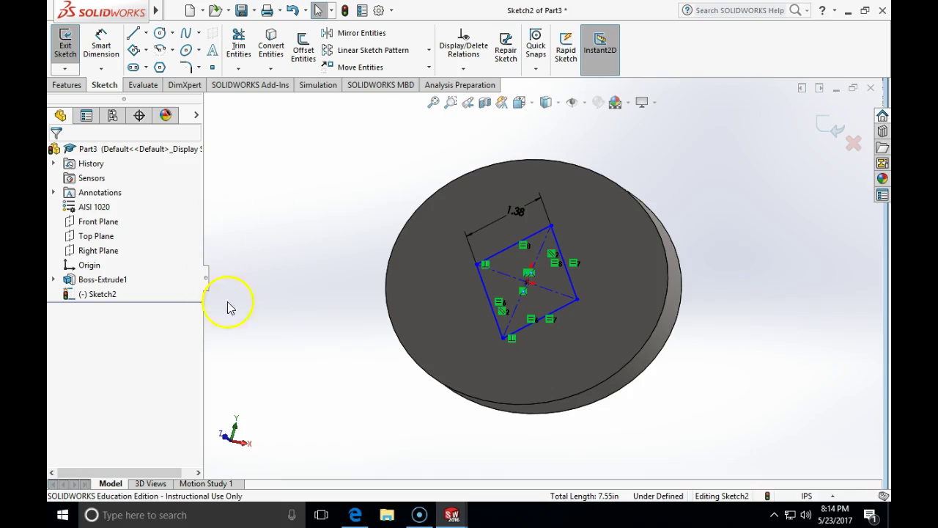
left_click(540, 261)
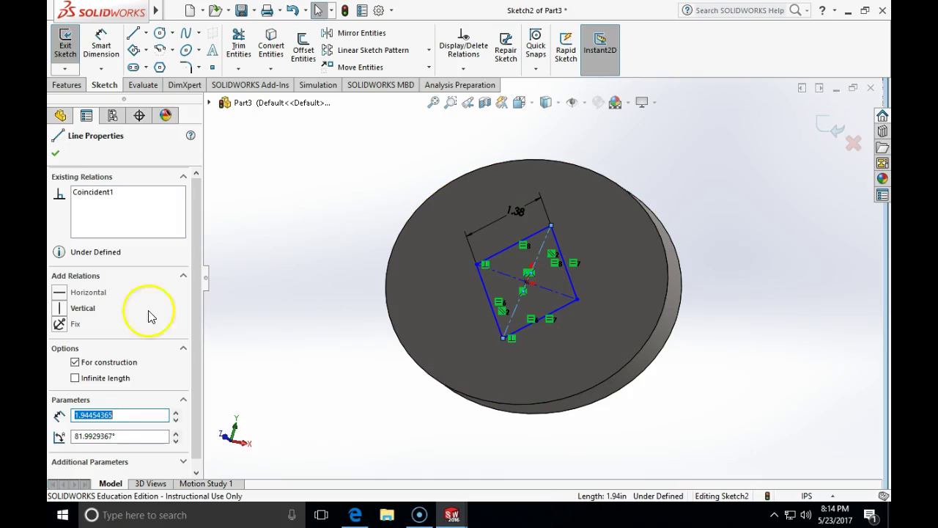
left_click(61, 310)
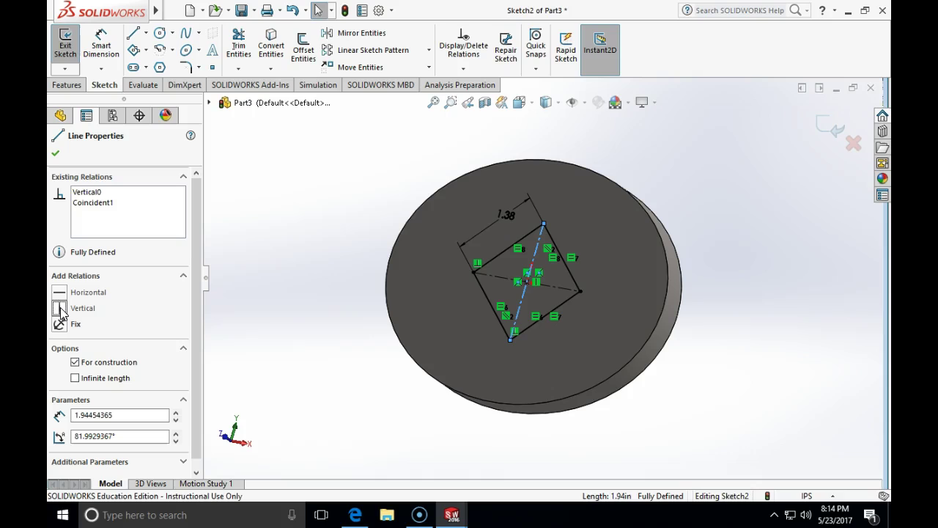
left_click(63, 155)
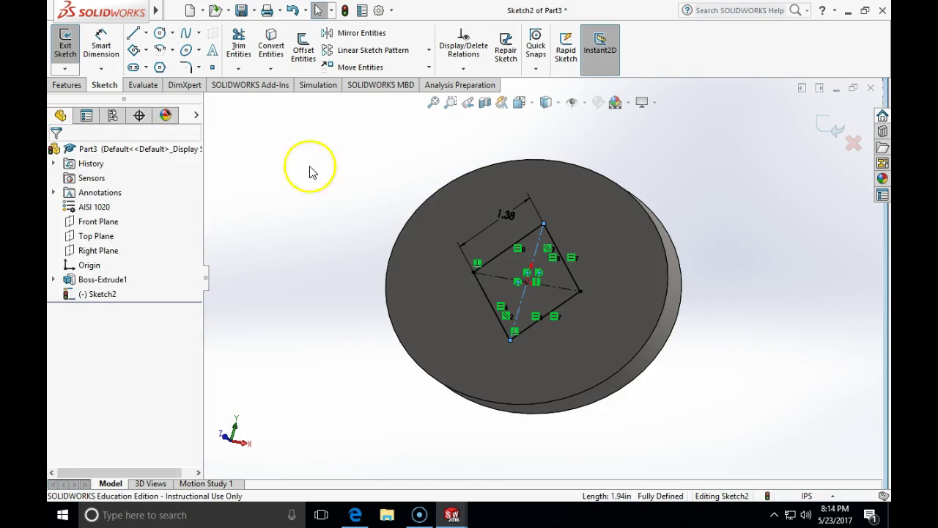
- Cut the 1.38 square sketch Through All into the elliptical disc as Cut-Extrude1
left_click(830, 132)
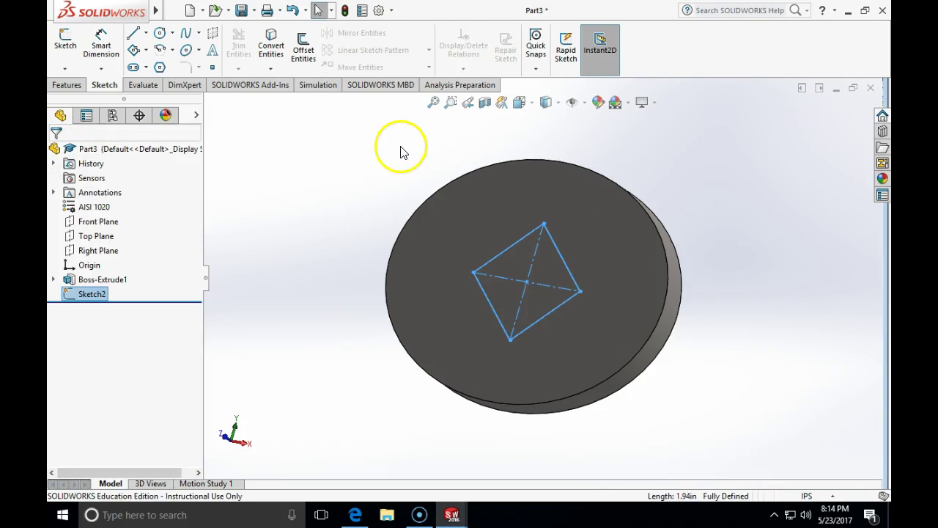
left_click(66, 85)
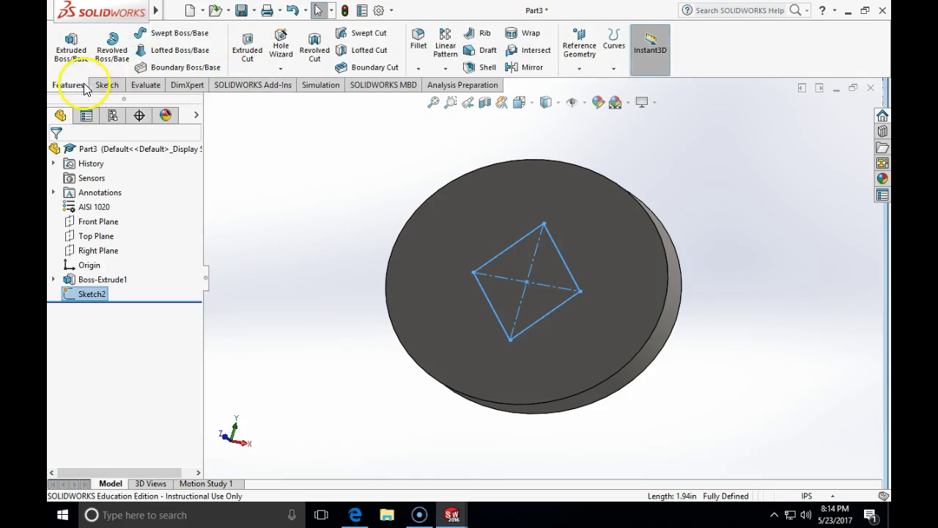
left_click(247, 45)
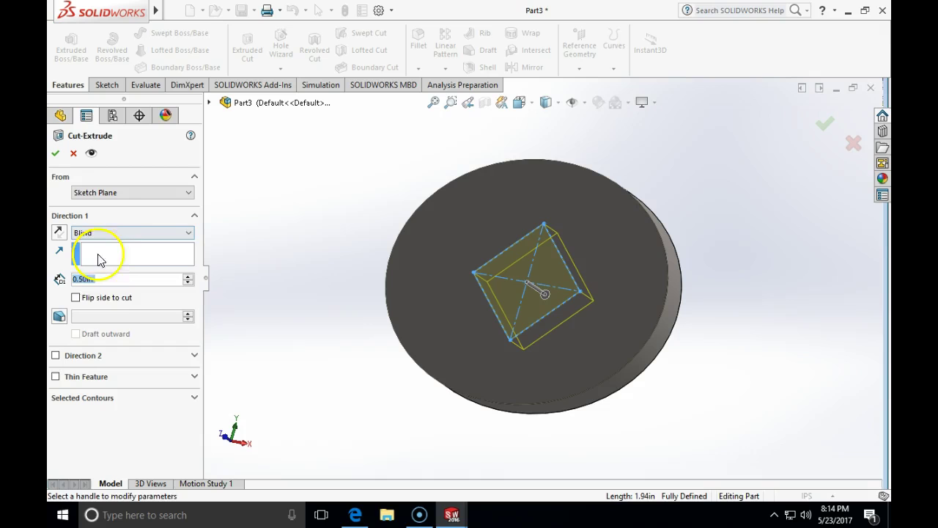
left_click(118, 233)
left_click(99, 249)
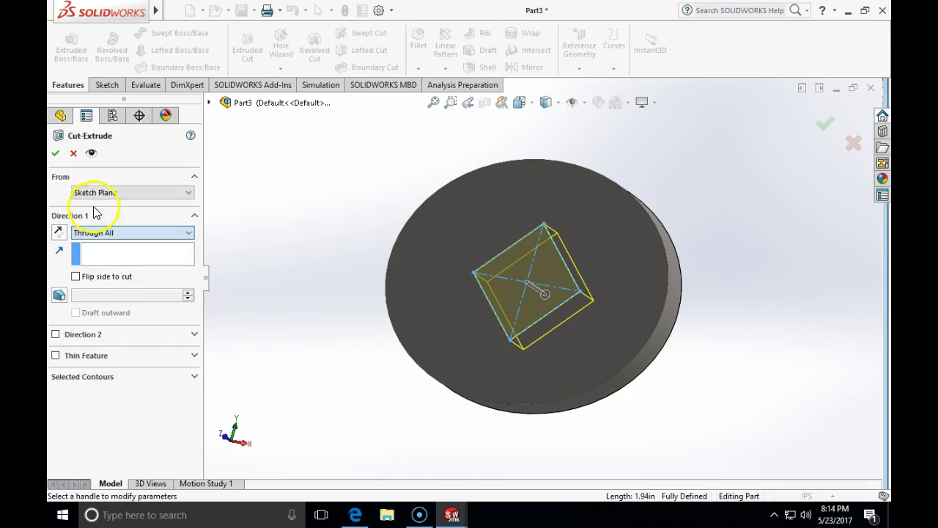
left_click(55, 152)
middle_click_drag(396, 177, 360, 179)
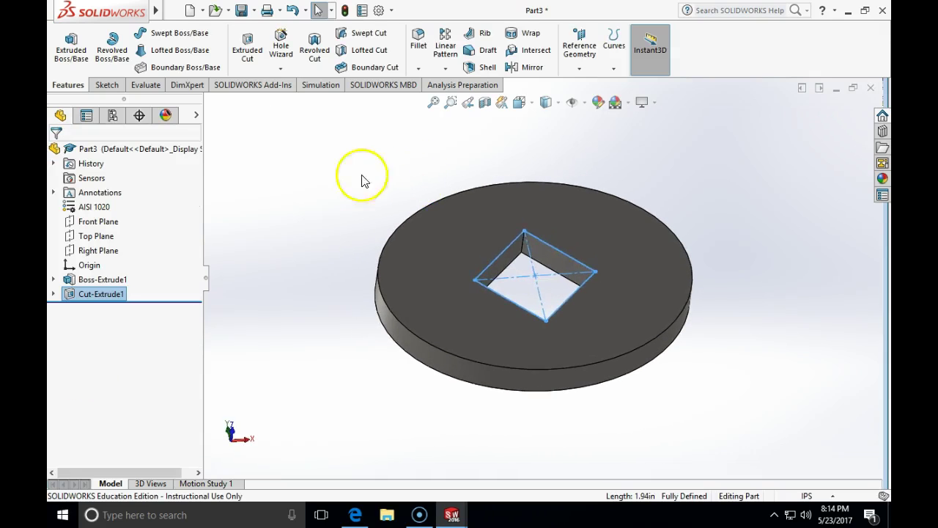
left_click(335, 170)
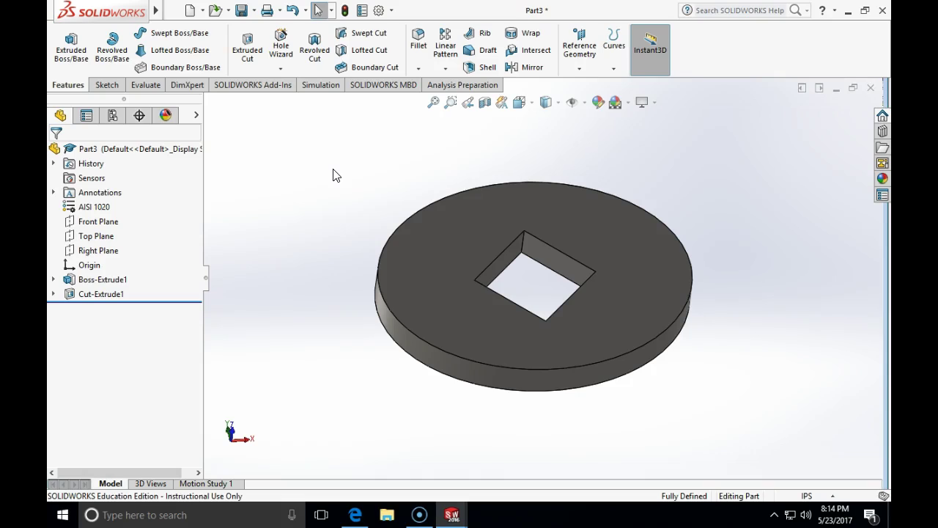
- Start a Fillet with a 0.50in radius
left_click(524, 220)
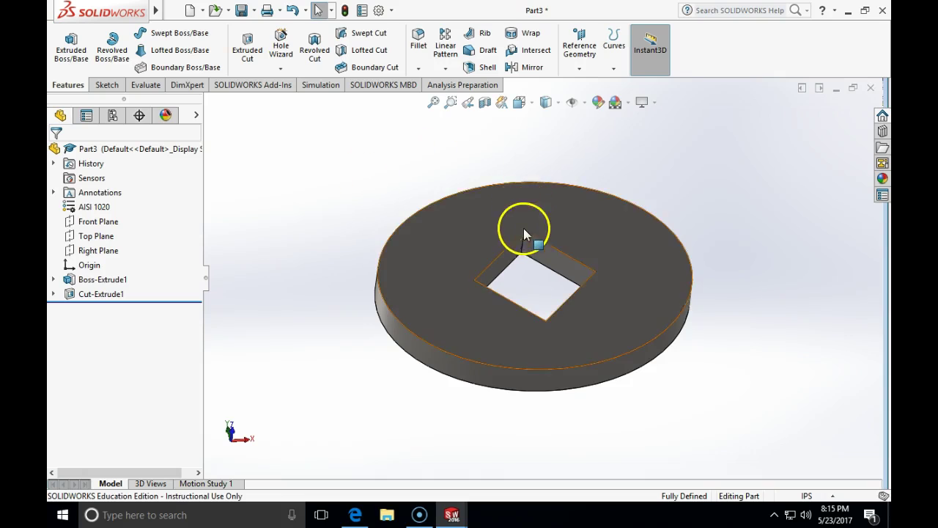
left_click(339, 142)
middle_click_drag(296, 198, 314, 238)
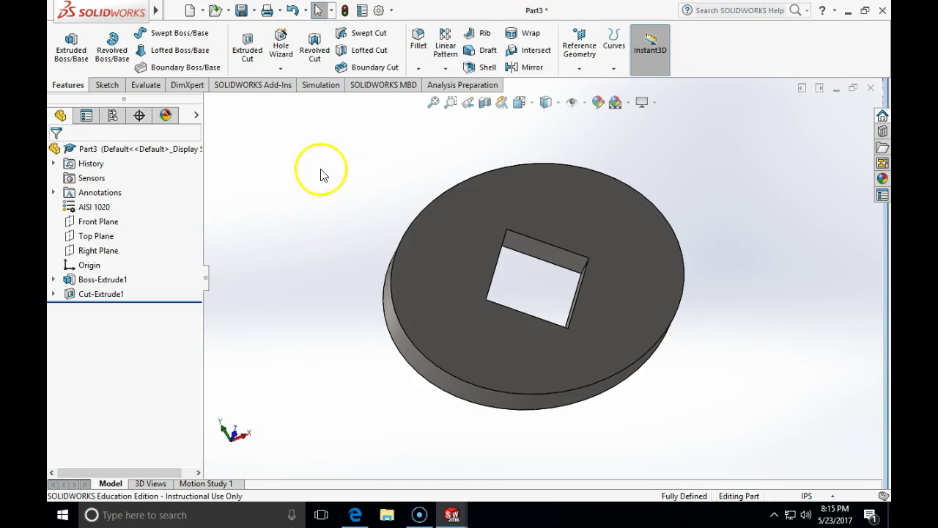
left_click(419, 44)
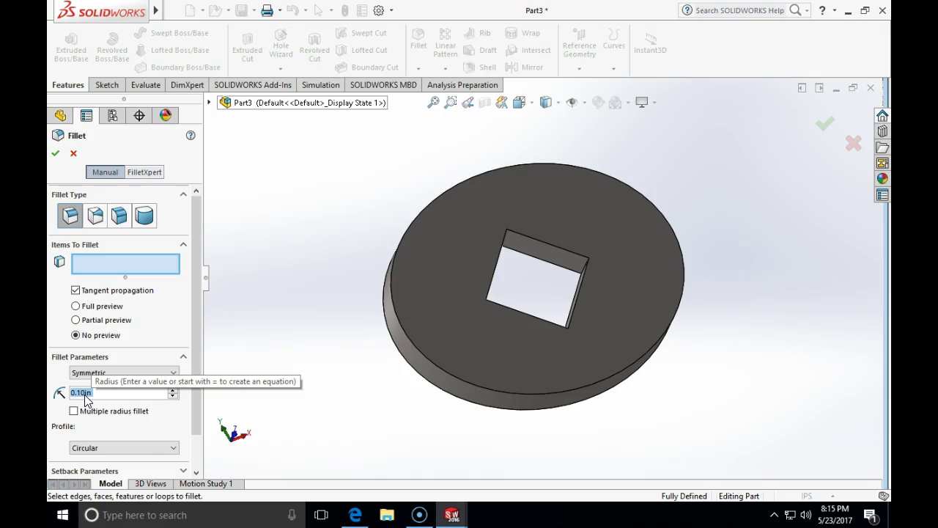
type(".5")
key("Return")
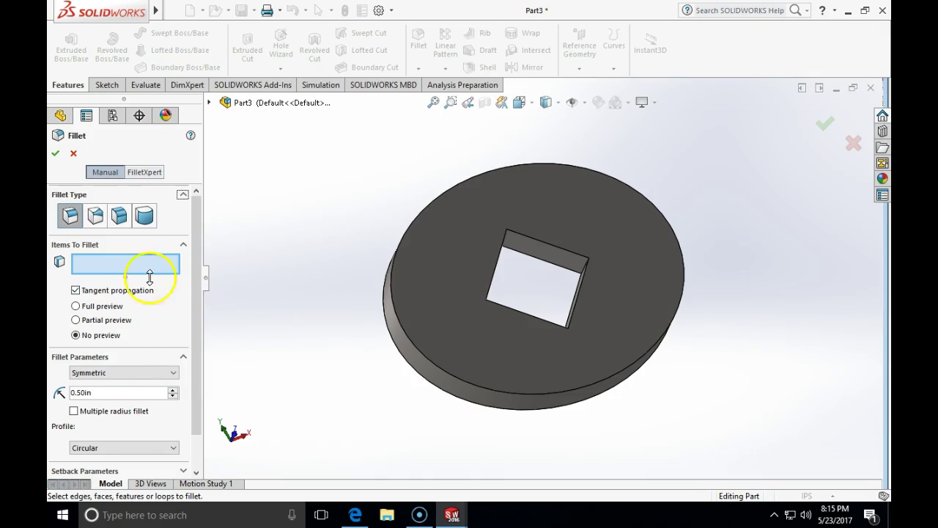
- Select the square hole's four corner edges and apply the 0.50in fillet
middle_click_drag(314, 314, 624, 465)
scroll(545, 276, "down", 3)
left_click(525, 257)
scroll(530, 274, "down", 3)
left_click(644, 338)
left_click(505, 345)
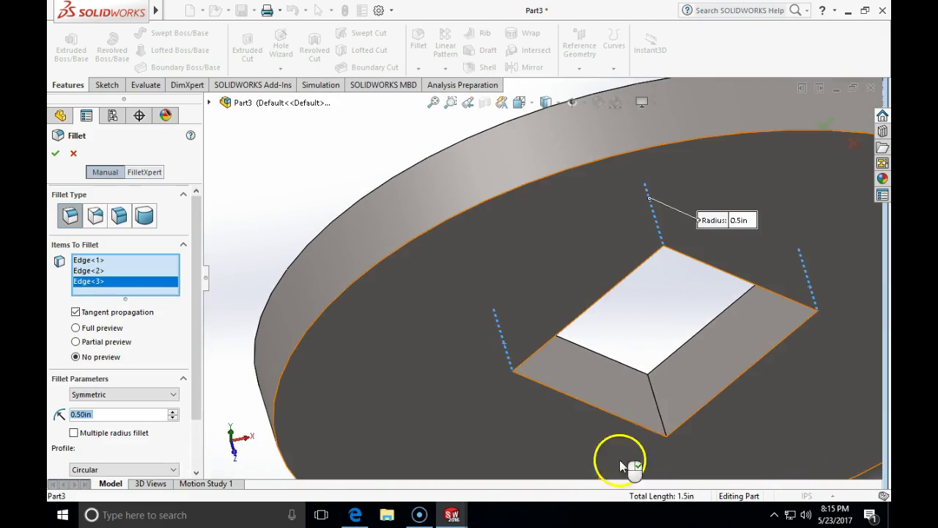
left_click(657, 412)
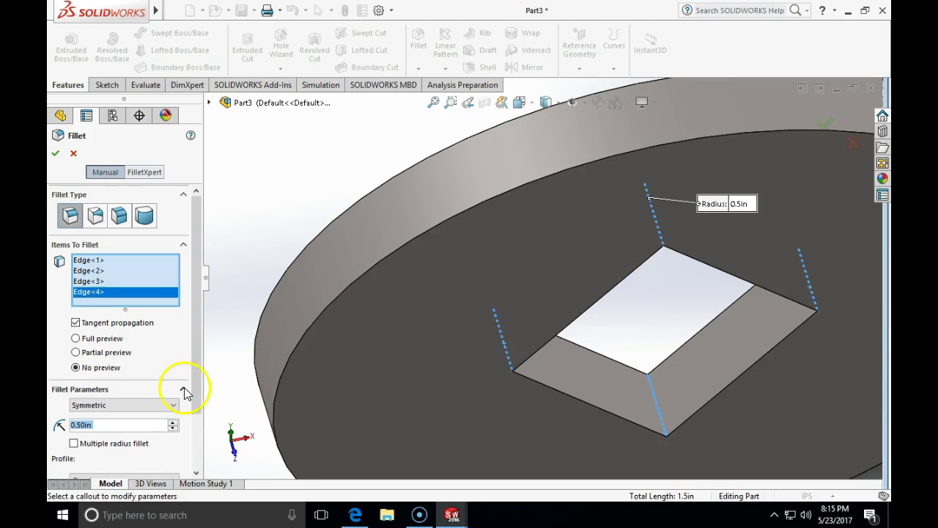
left_click_drag(197, 379, 210, 352)
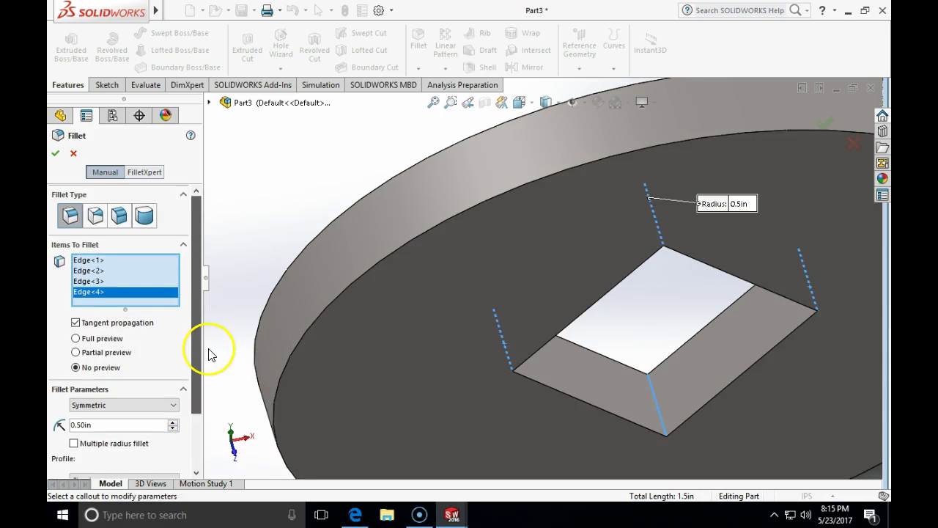
left_click(55, 154)
middle_click_drag(296, 295, 276, 119)
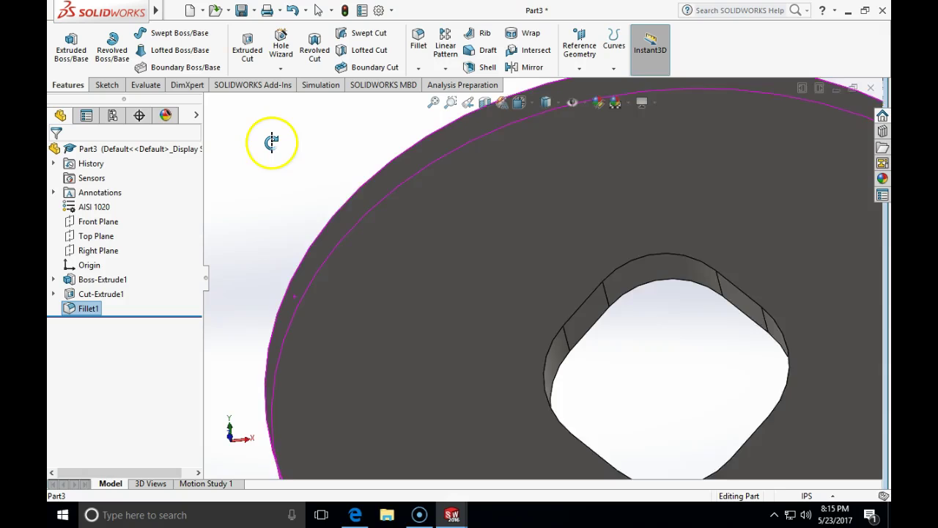
scroll(272, 141, "down", 6)
scroll(257, 220, "up", 3)
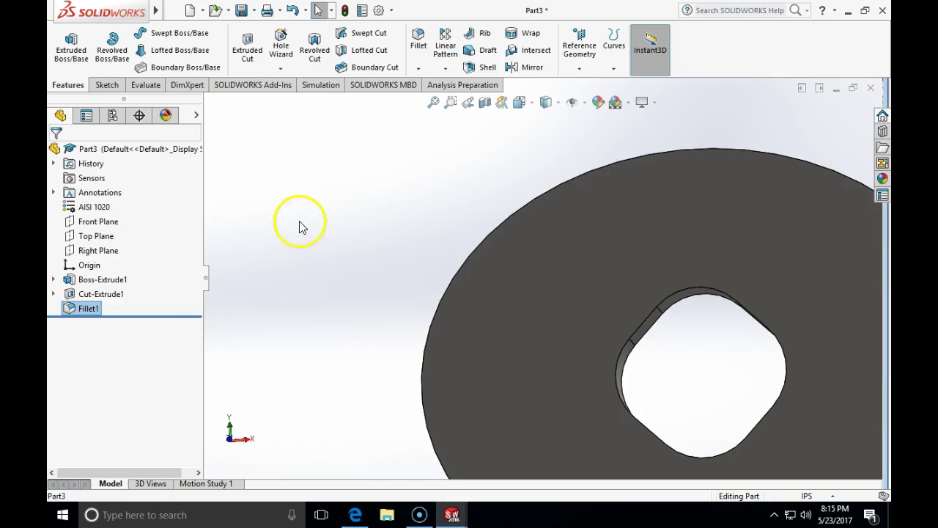
right_click(86, 310)
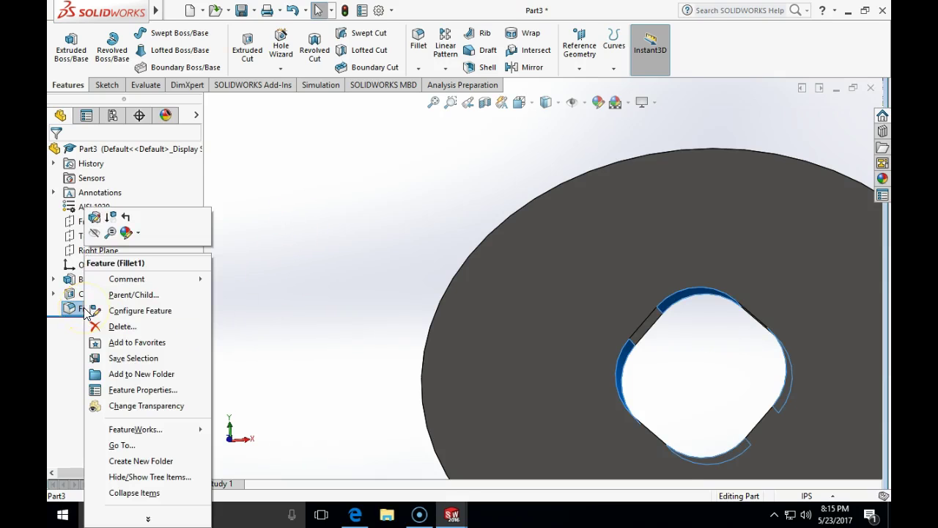
left_click(93, 216)
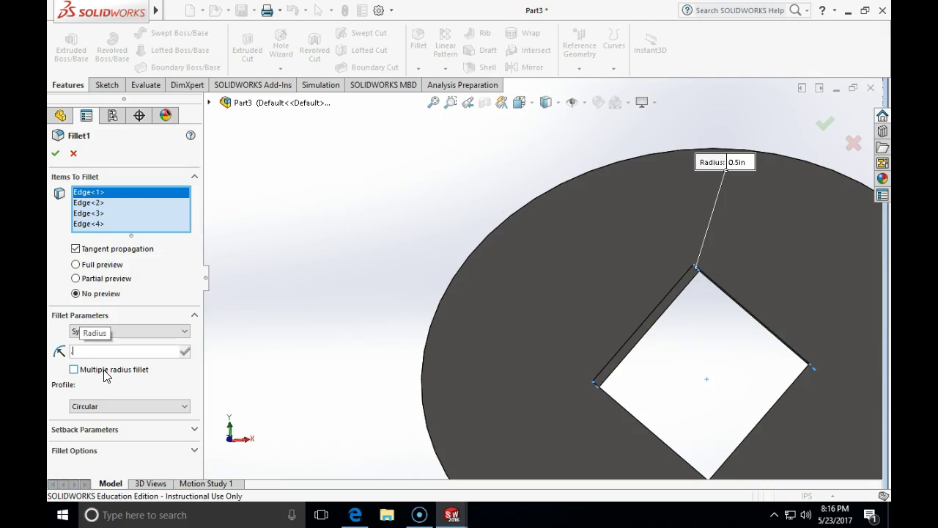
type(".25")
key("Return")
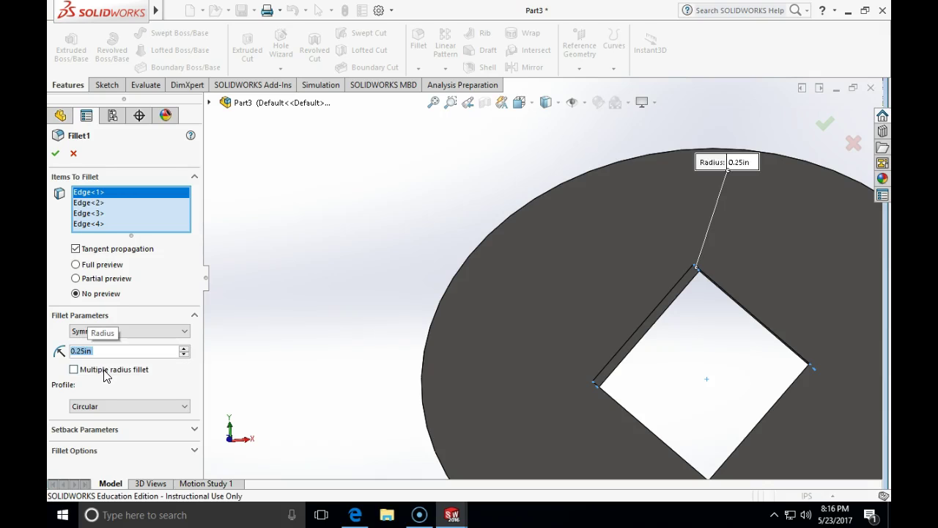
left_click(55, 153)
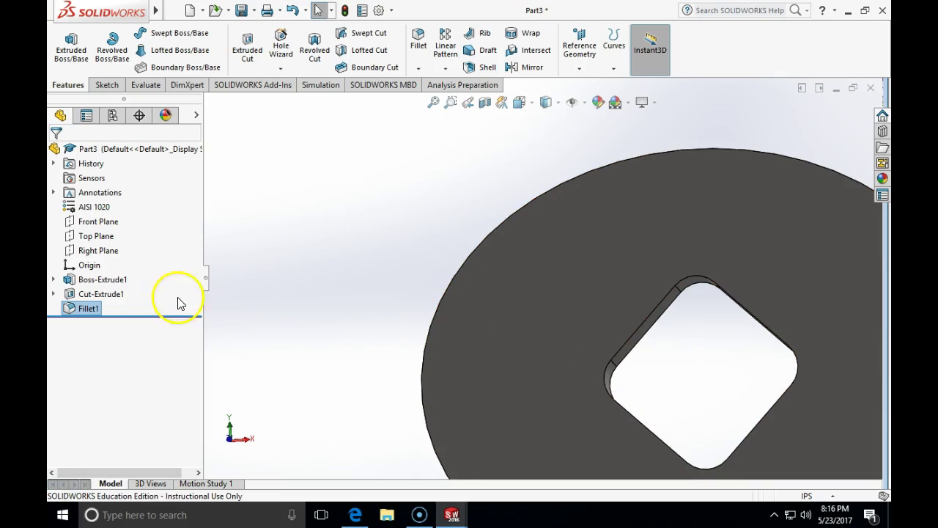
right_click(86, 312)
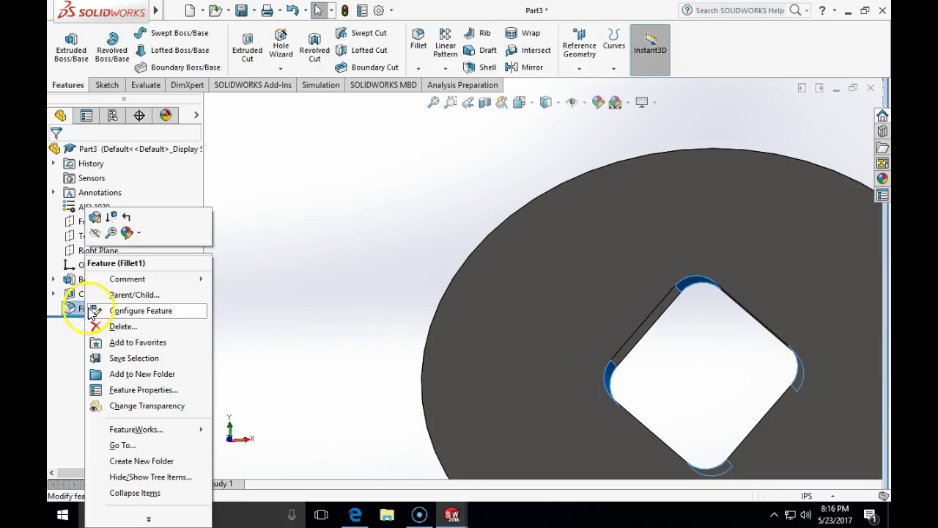
left_click(97, 225)
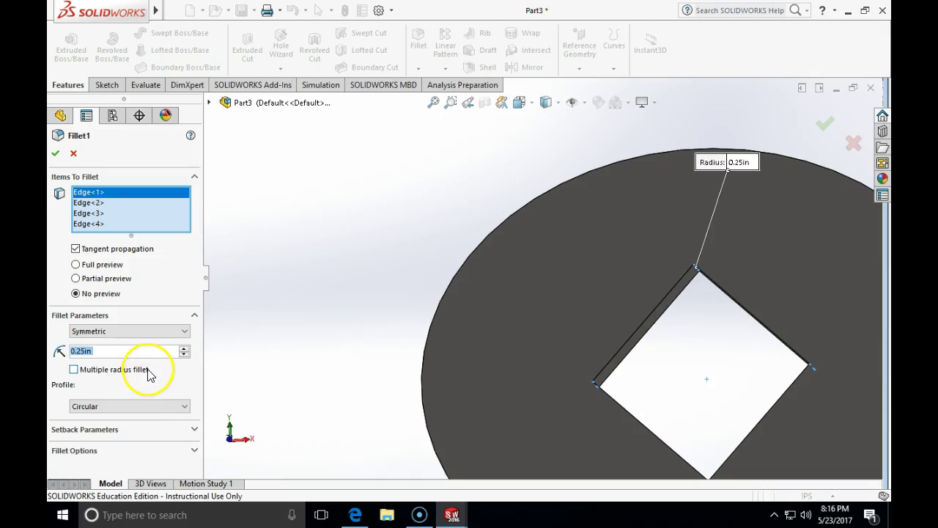
type("0.5")
key("Return")
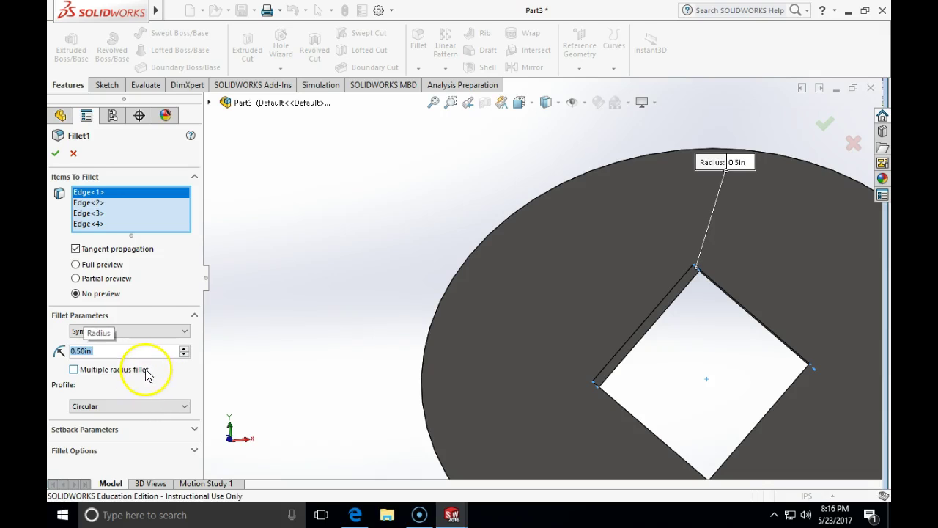
left_click(56, 153)
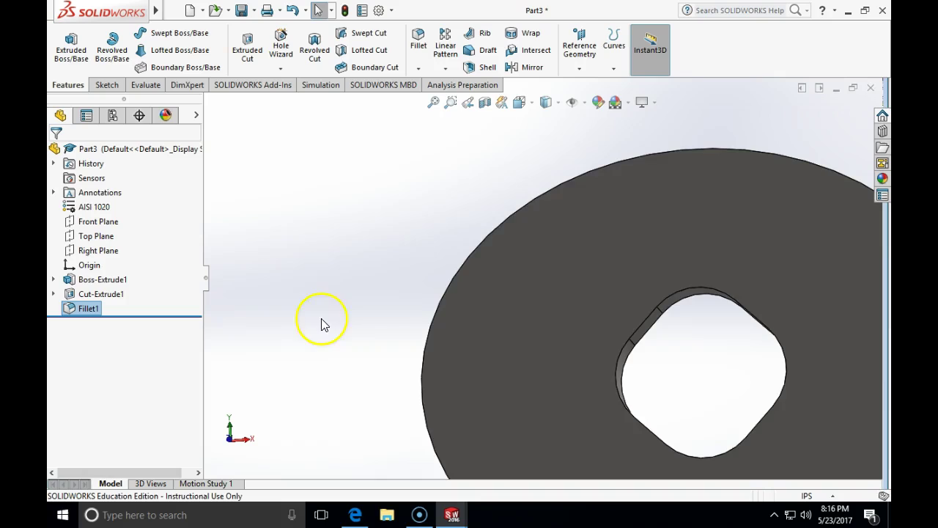
scroll(593, 377, "up", 3)
middle_click_drag(593, 377, 615, 358)
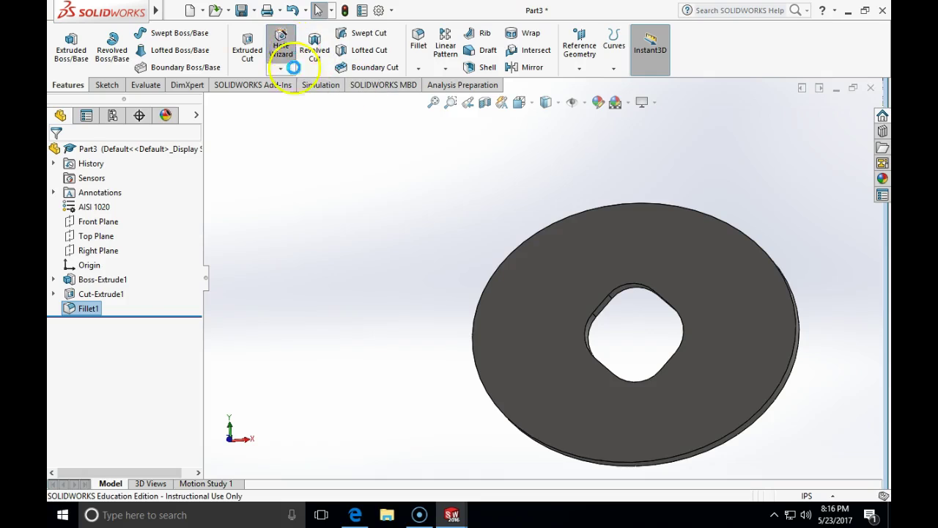
- Start a Hole Wizard hole using All Drill sizes with a 3/4 size
left_click(281, 46)
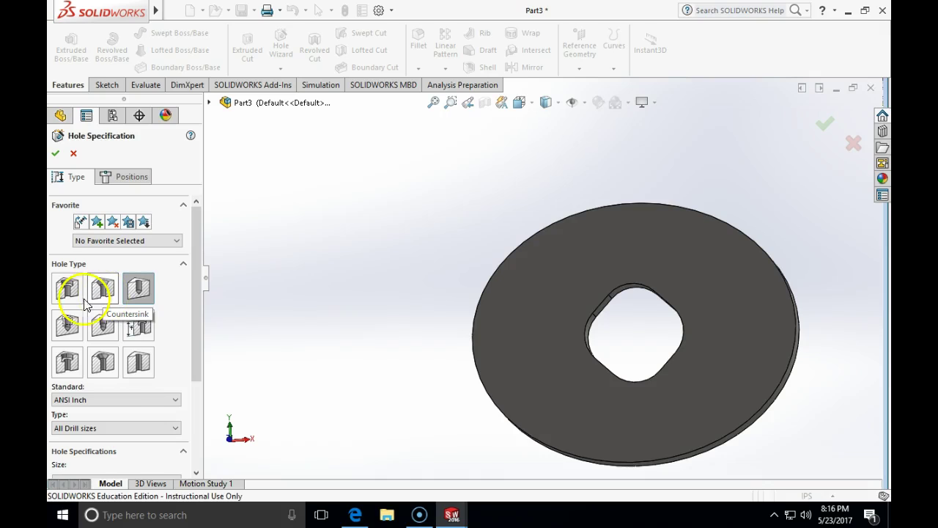
left_click(159, 431)
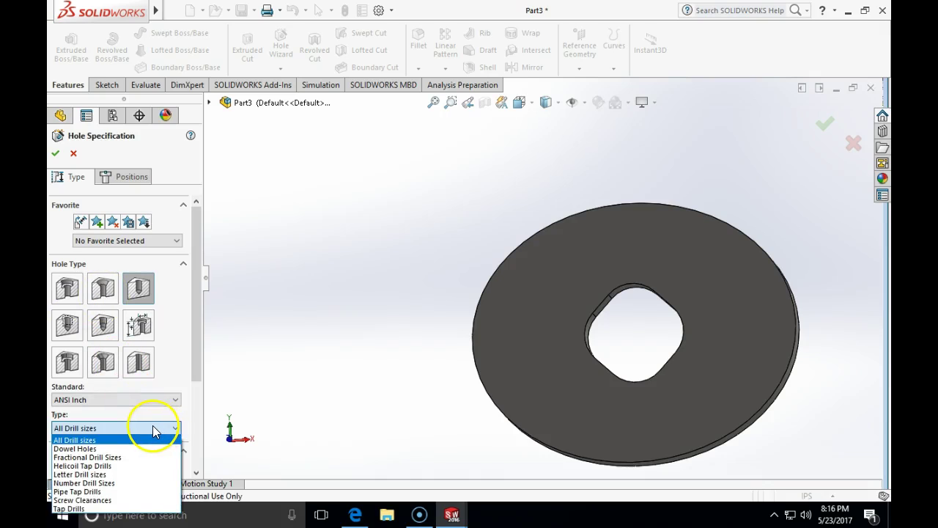
left_click(155, 429)
left_click_drag(198, 357, 194, 433)
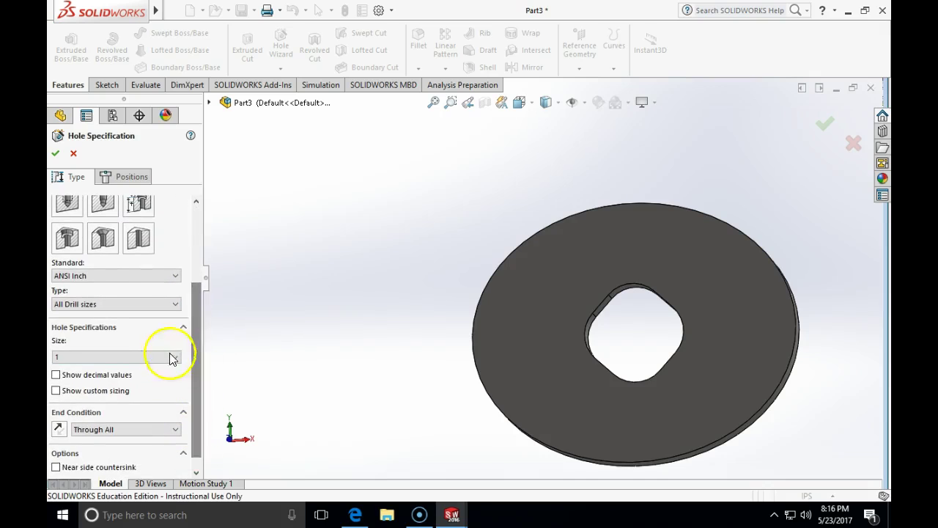
left_click(173, 357)
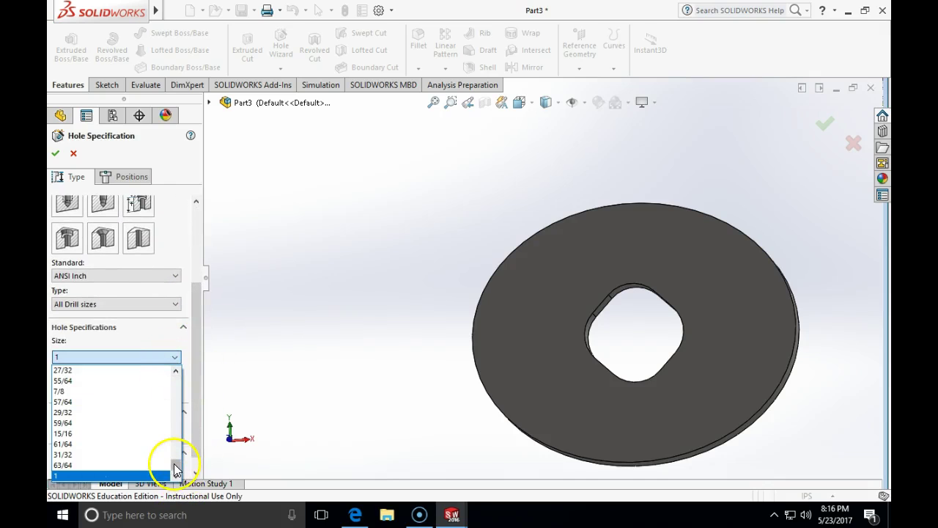
mouse_move(175, 469)
left_mouse_down()
mouse_move(175, 448)
mouse_move(177, 457)
left_mouse_up()
left_click(123, 443)
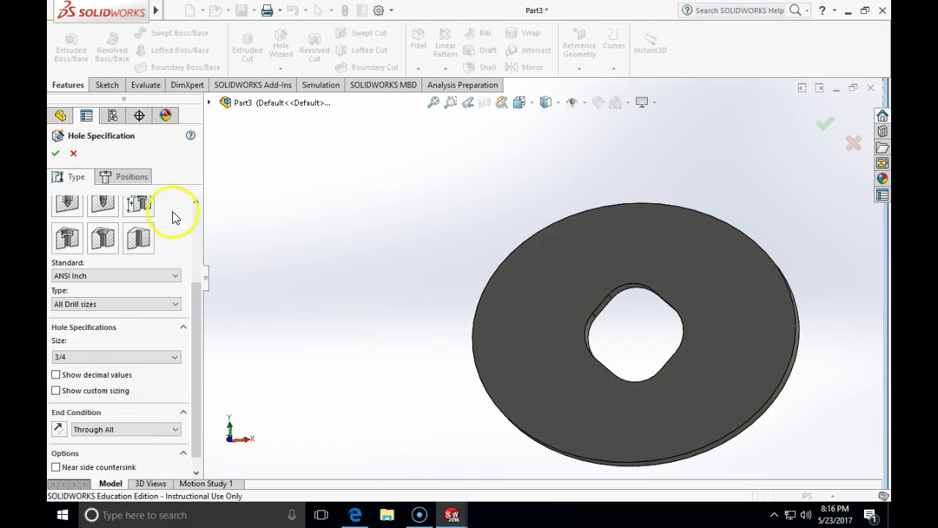
- Place two hole centre points on the disc's top face, left and right of the opening
left_click(133, 180)
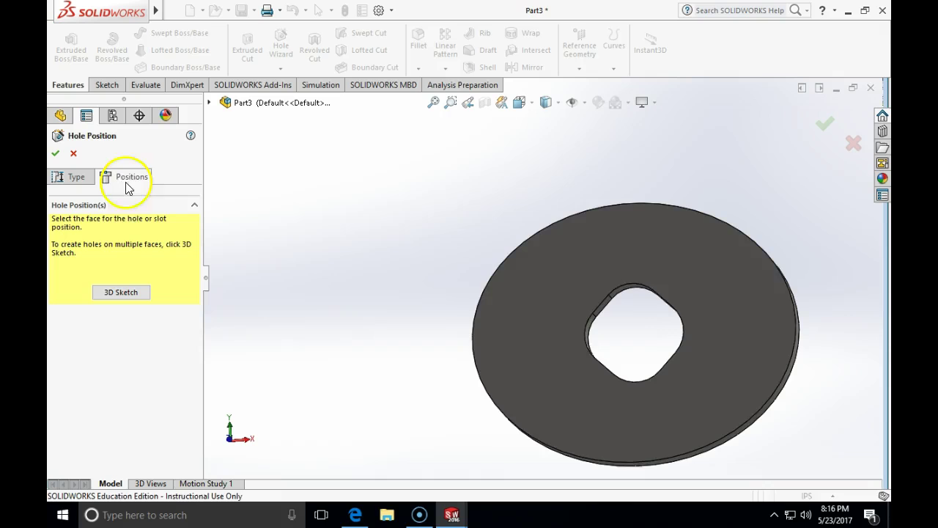
left_click(546, 328)
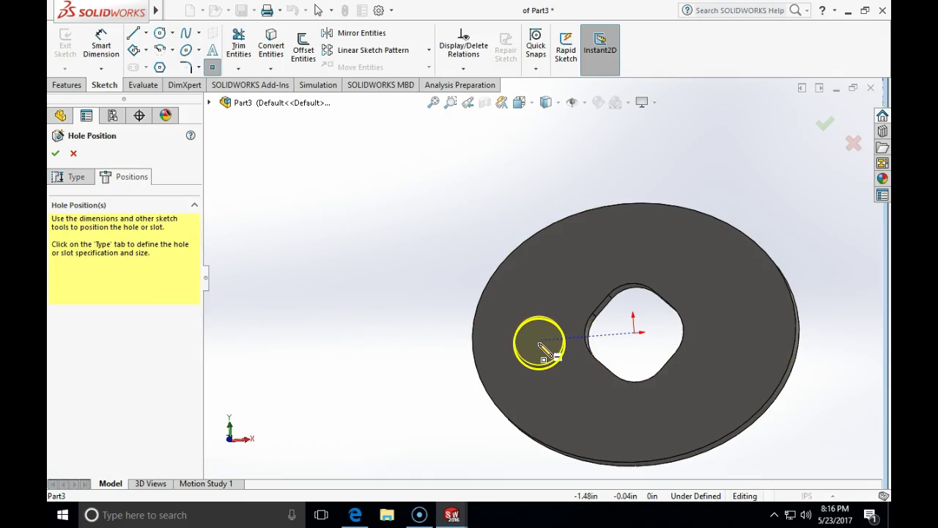
left_click(539, 341)
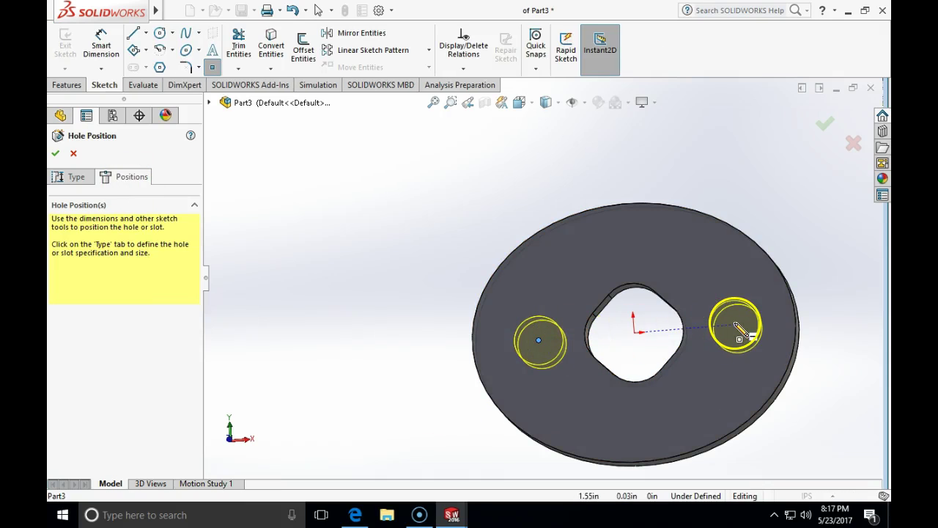
left_click(734, 324)
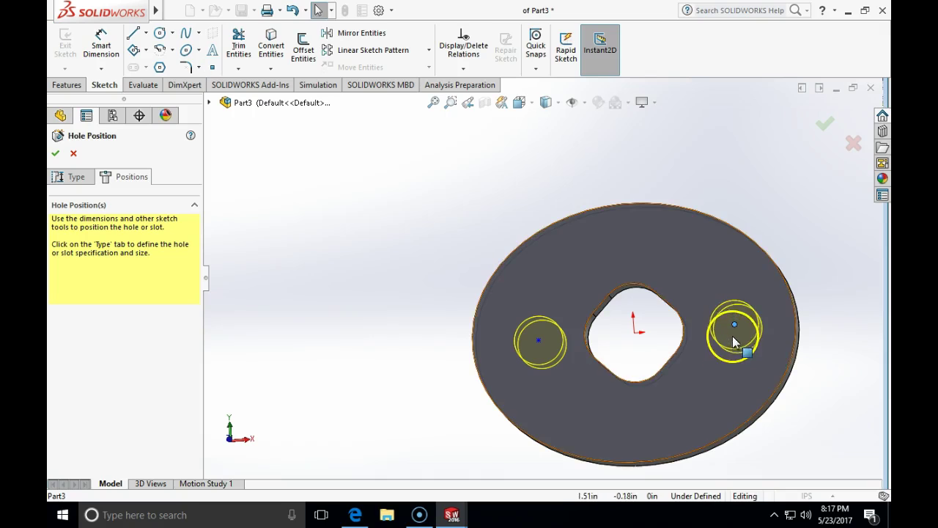
- Add Horizontal relations between each hole centre and the origin
left_click(735, 325)
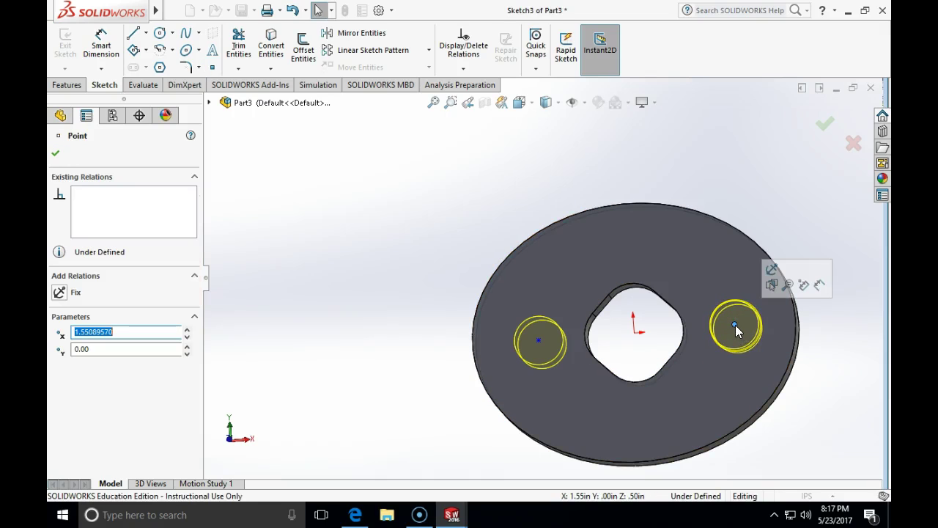
left_click(637, 336, "ctrl")
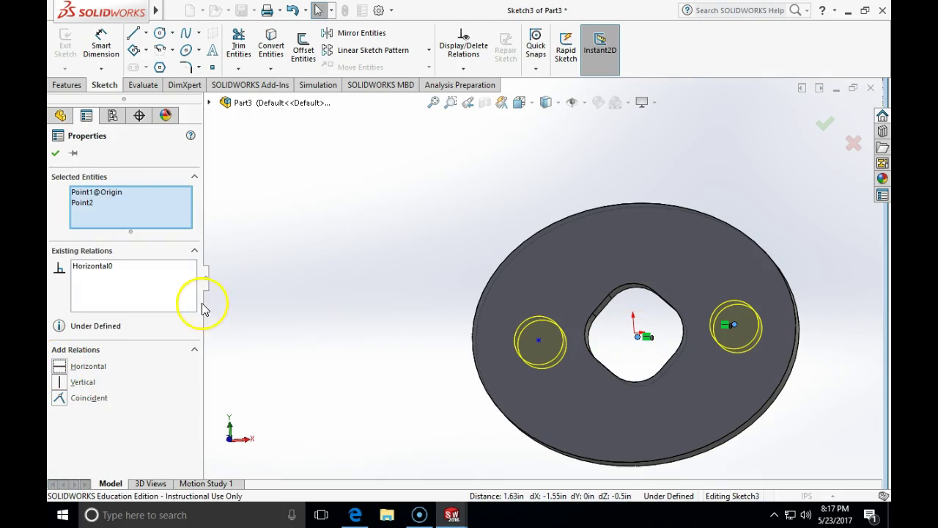
left_click(55, 154)
left_click(538, 340)
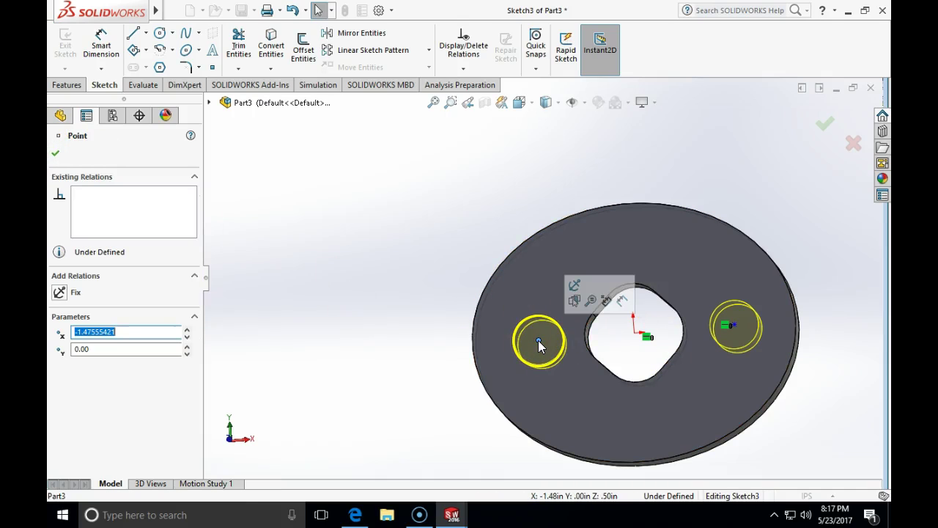
left_click(640, 341, "ctrl")
left_click(65, 365)
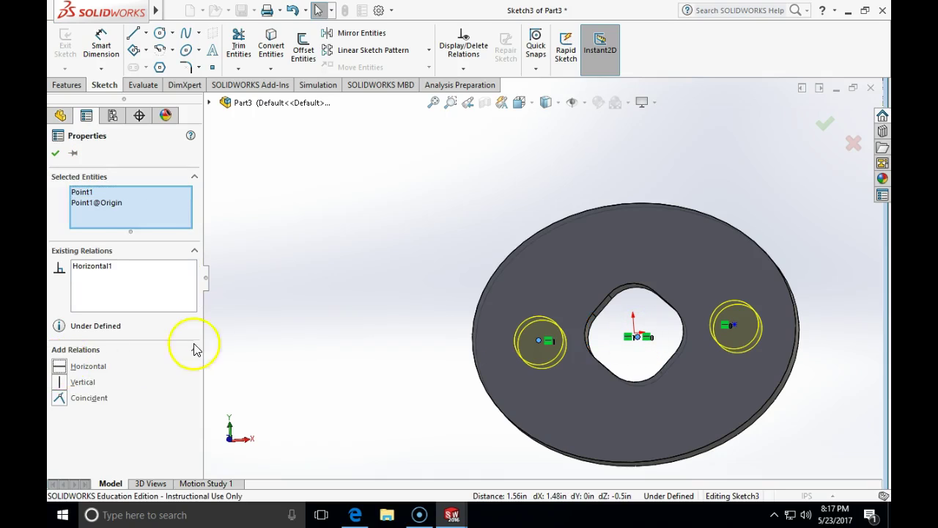
left_click(264, 326)
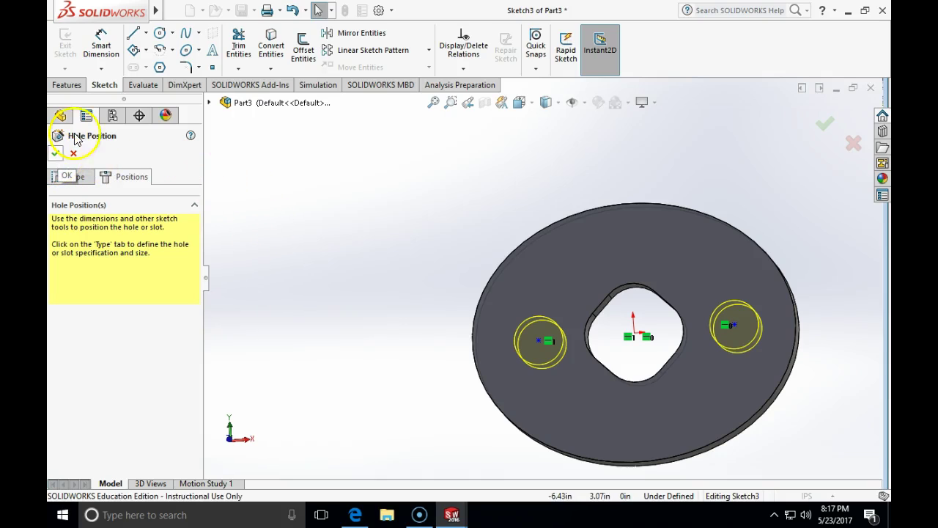
- Dimension the left and right hole centres 1.75 from the origin and finish the hole
left_click(101, 42)
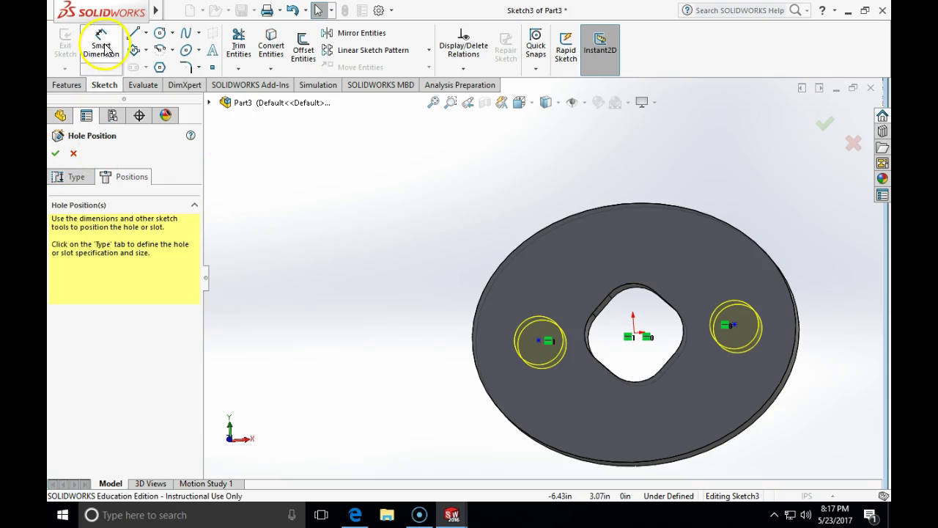
left_click(540, 341)
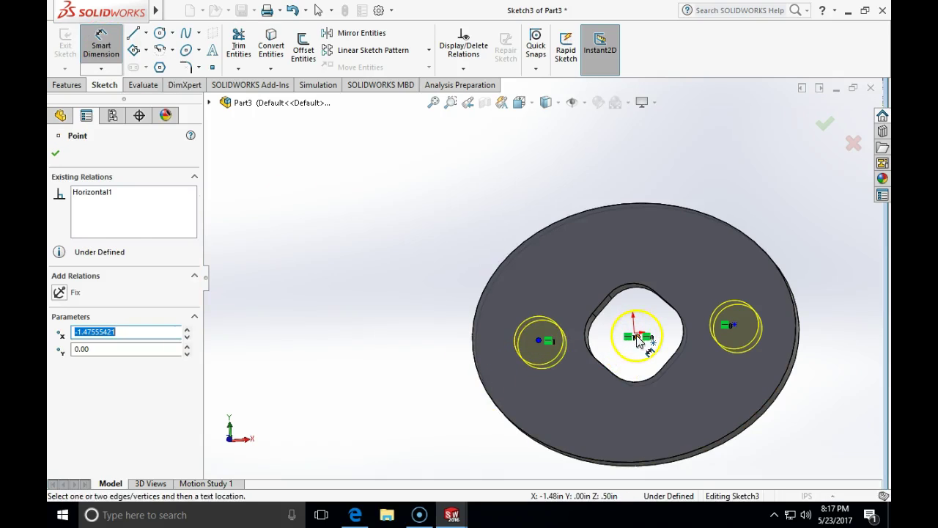
left_click(638, 339)
left_click(604, 420)
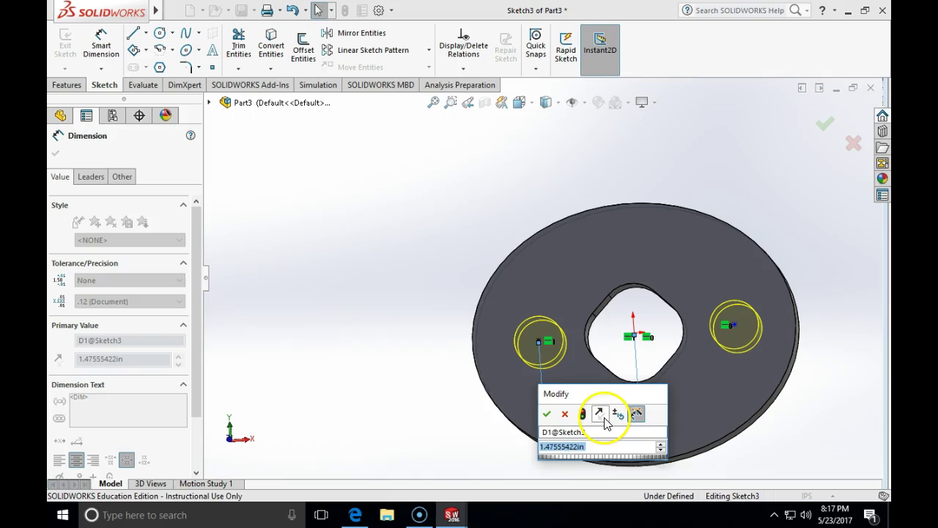
type("=")
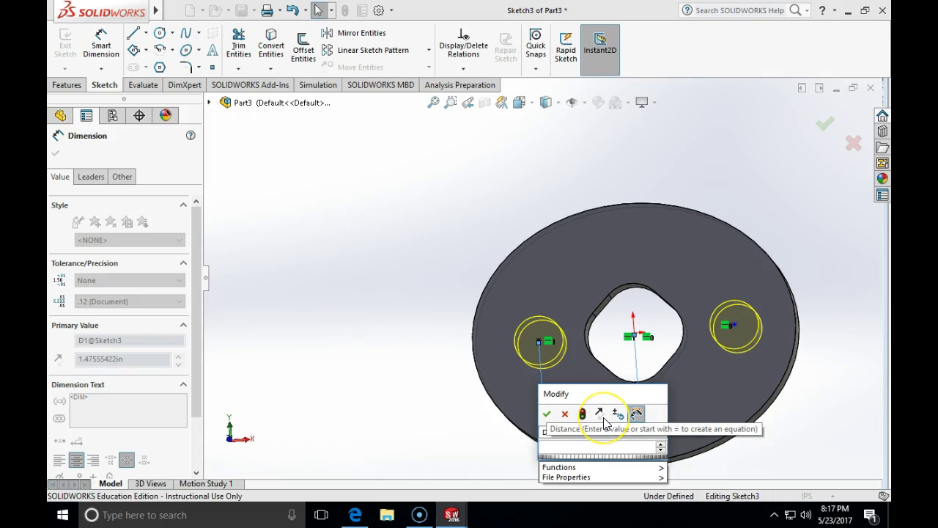
type("1.75")
key("Return")
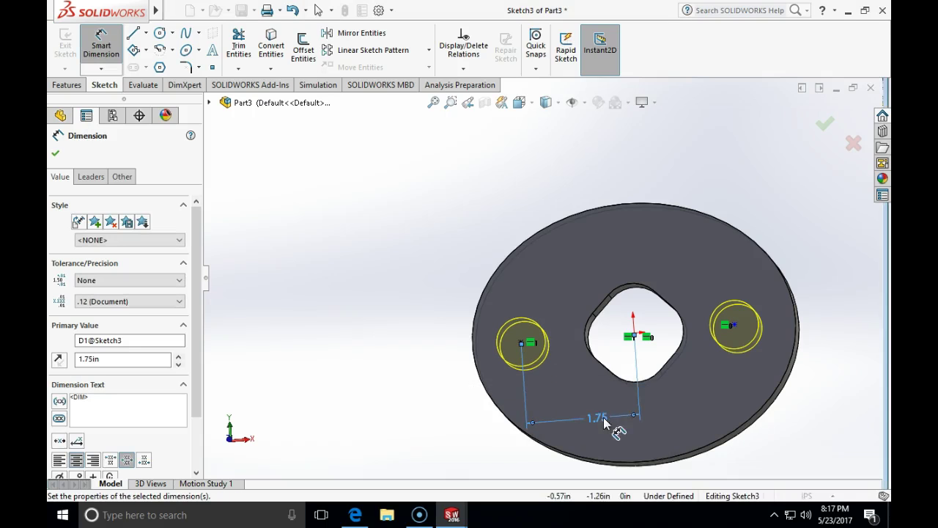
left_click(734, 325)
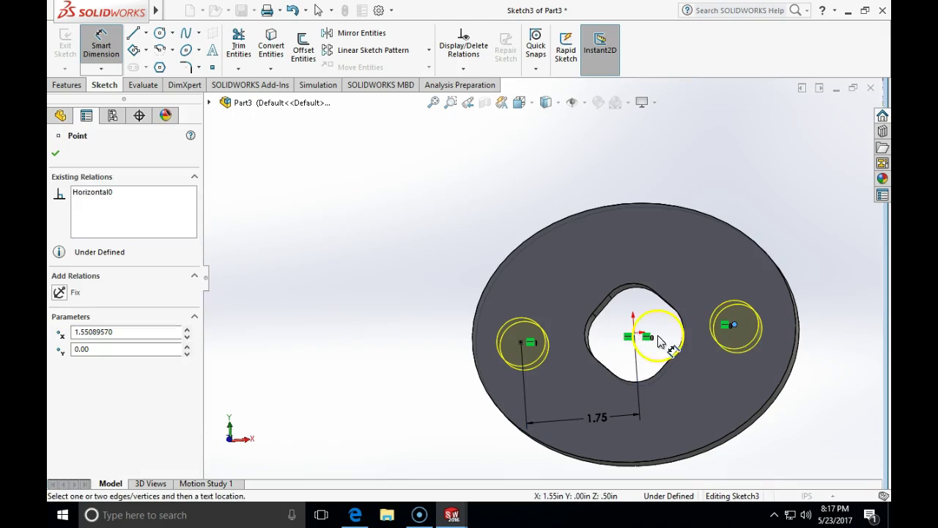
left_click(639, 338)
left_click(675, 419)
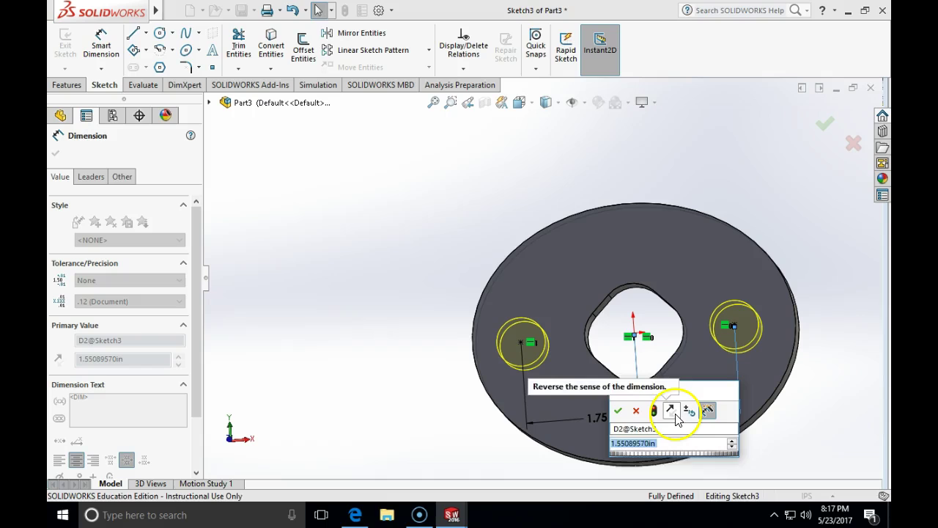
type("1.75")
key("Return")
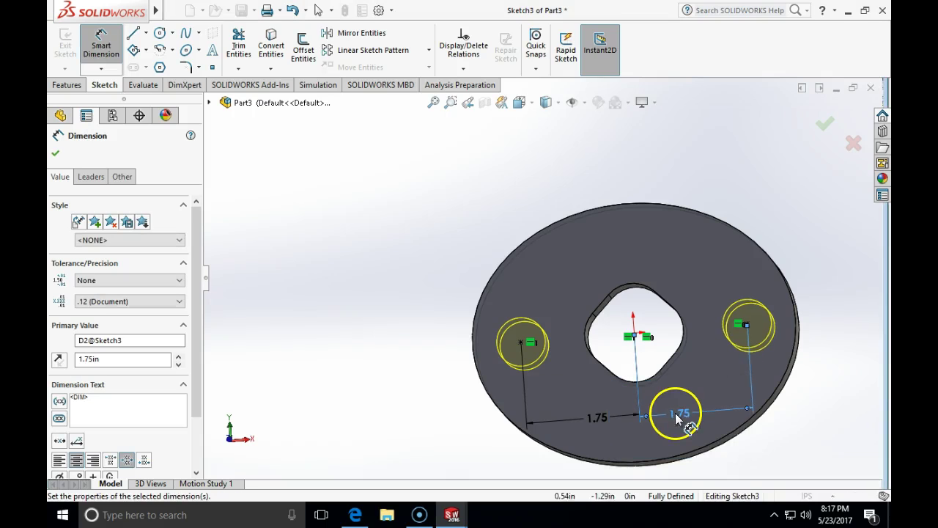
left_click(55, 154)
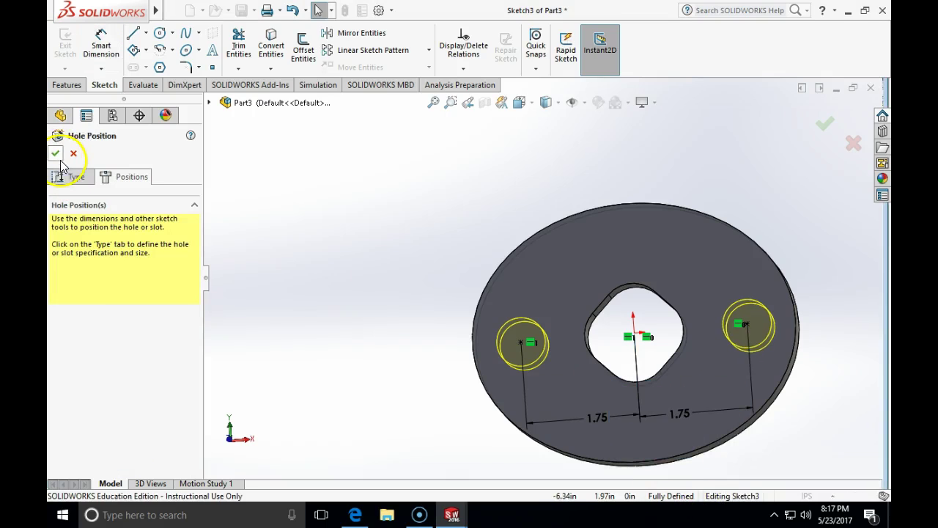
left_click(56, 154)
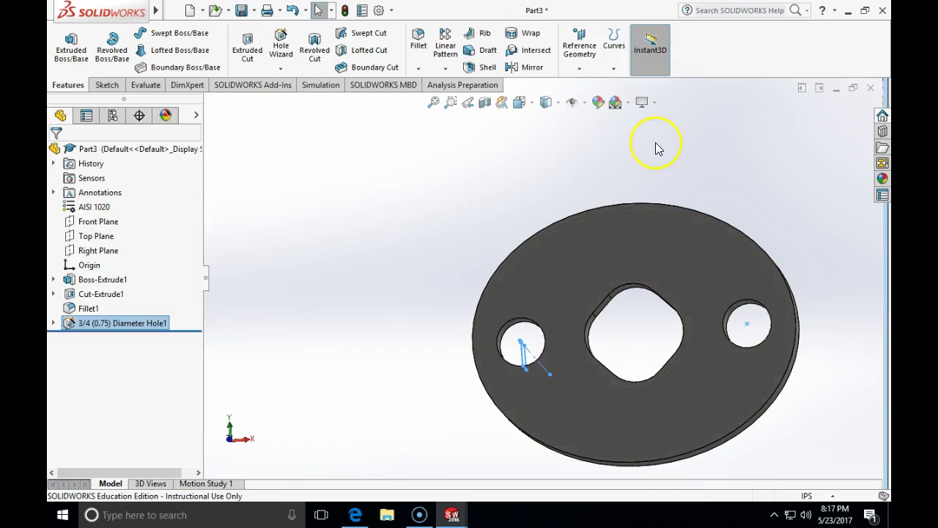
mouse_move(777, 185)
middle_mouse_down()
mouse_move(814, 348)
mouse_move(798, 210)
mouse_move(770, 159)
mouse_move(681, 205)
mouse_move(511, 252)
mouse_move(508, 283)
mouse_move(782, 276)
mouse_move(767, 195)
middle_mouse_up()
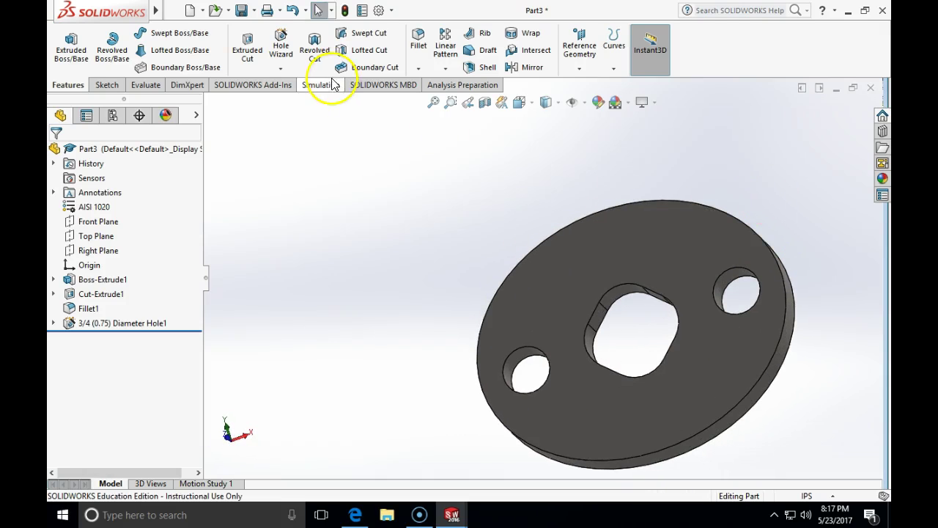
left_click(250, 11)
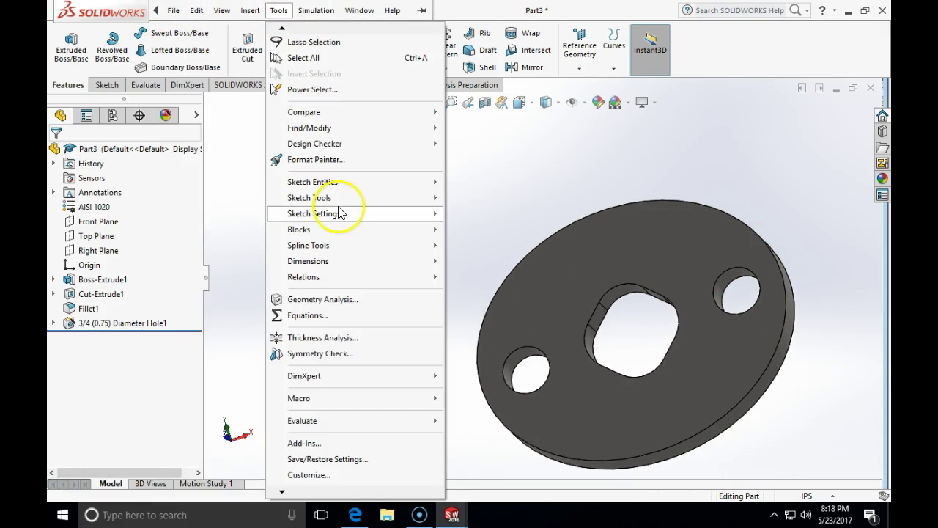
mouse_move(335, 422)
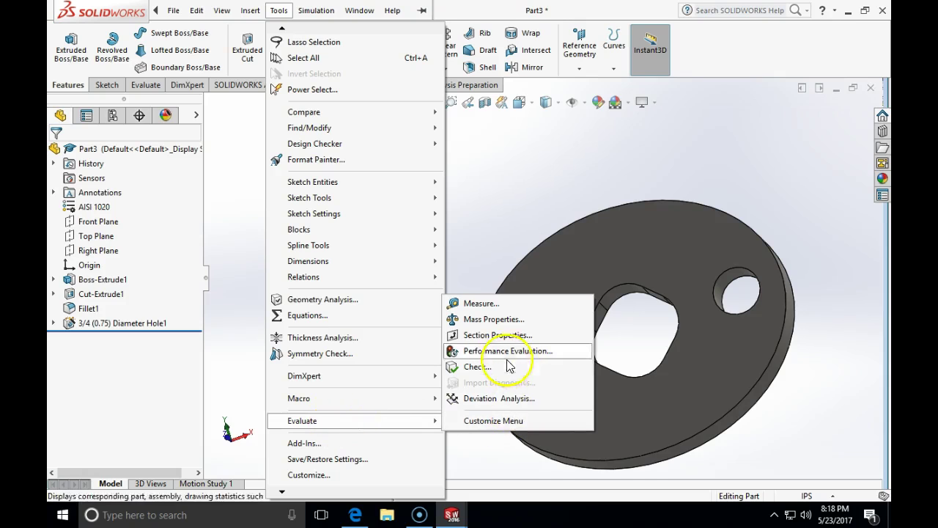
left_click(503, 319)
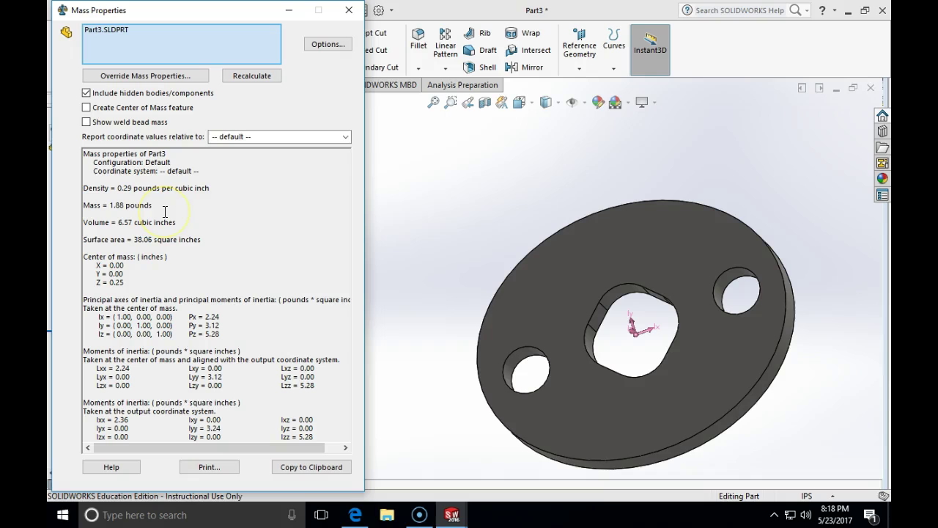
left_click(349, 10)
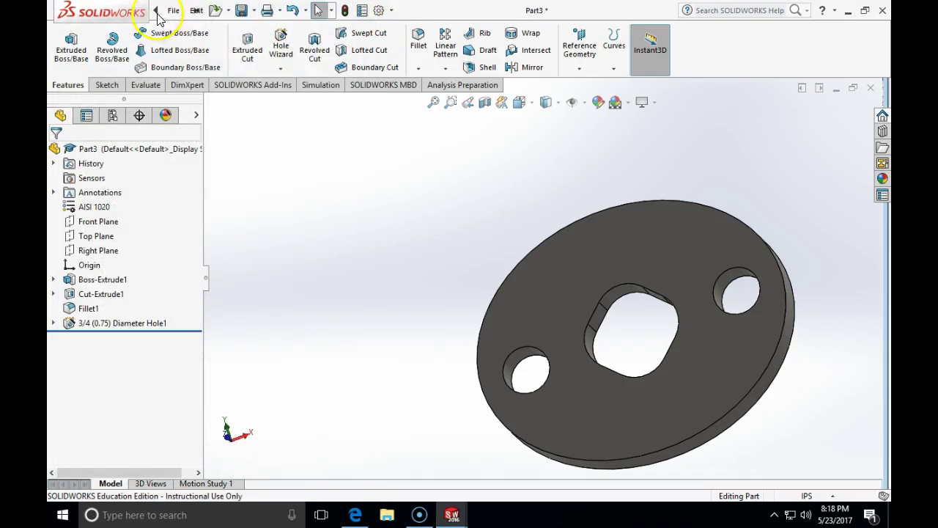
- Save the part as 'elliptical flange'
left_click(170, 11)
left_click(215, 154)
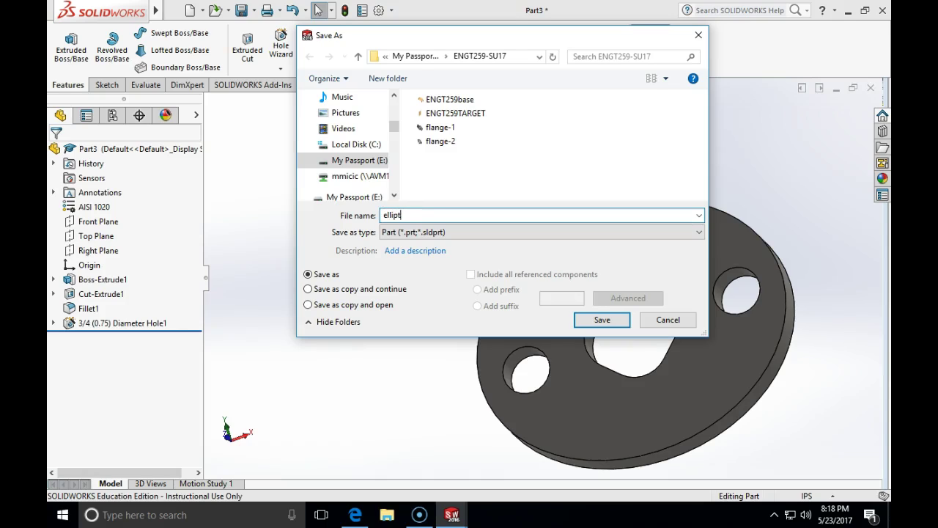
key("Return")
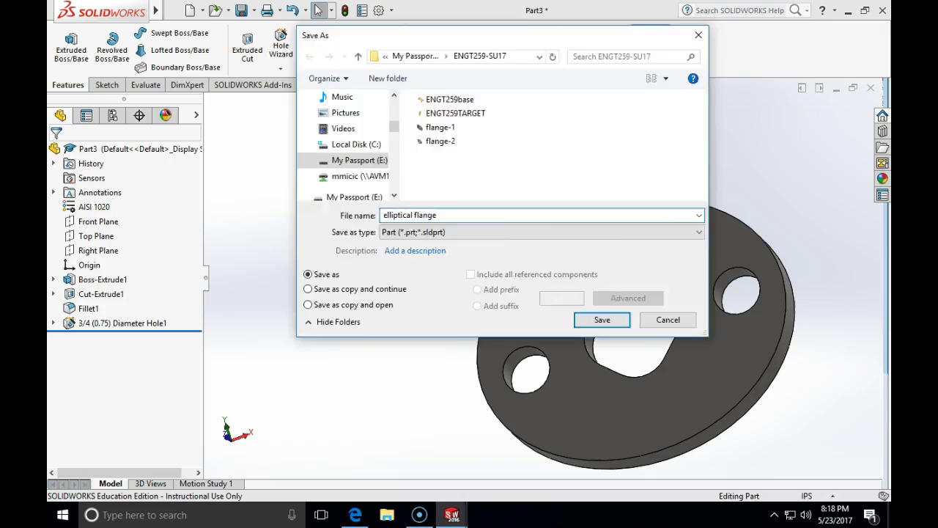
- Make a drawing from the part on an A (ANSI) Portrait sheet, dismissing the profile warning
left_click(173, 10)
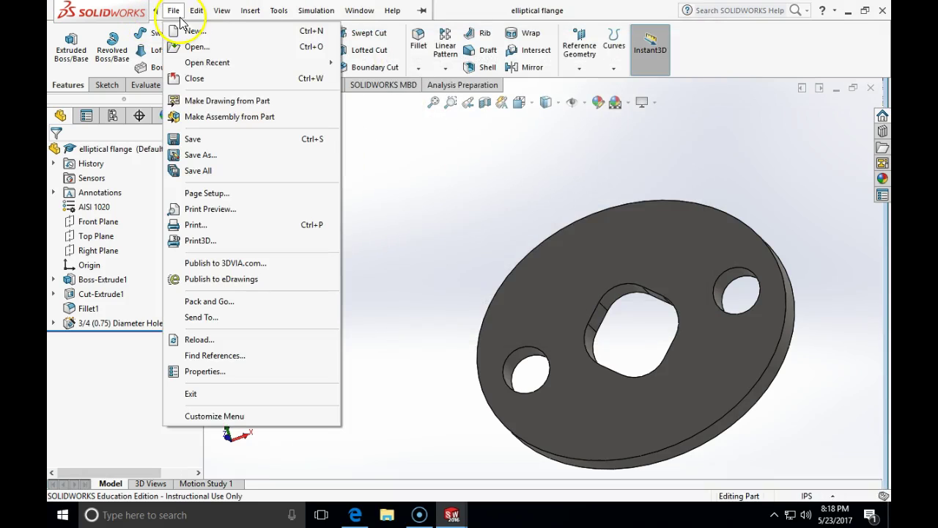
left_click(196, 102)
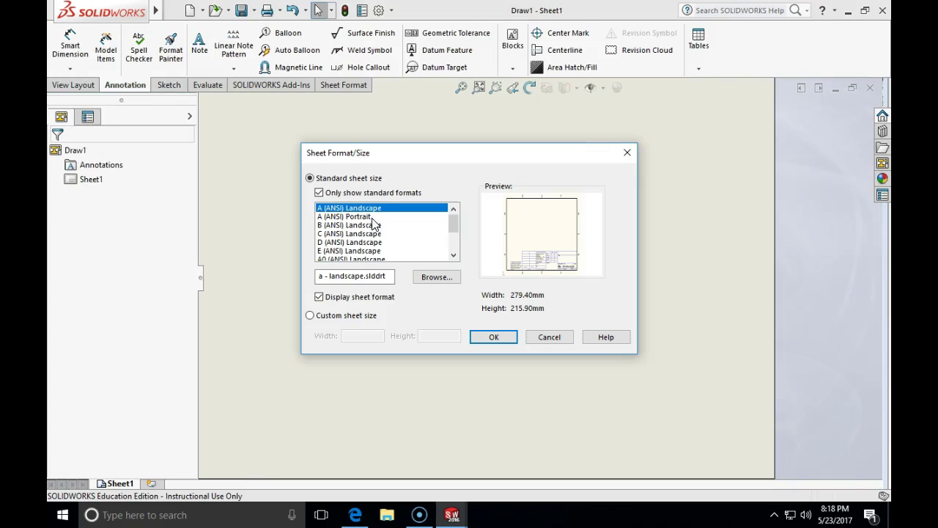
left_click(372, 217)
left_click(476, 337)
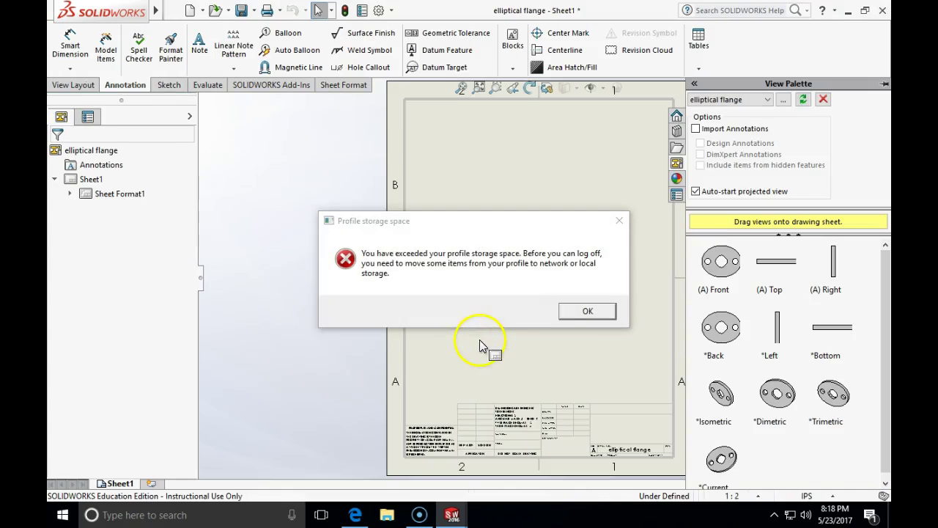
left_click(593, 314)
- Insert a Front model view of elliptical flange near the sheet centre
left_click(721, 262)
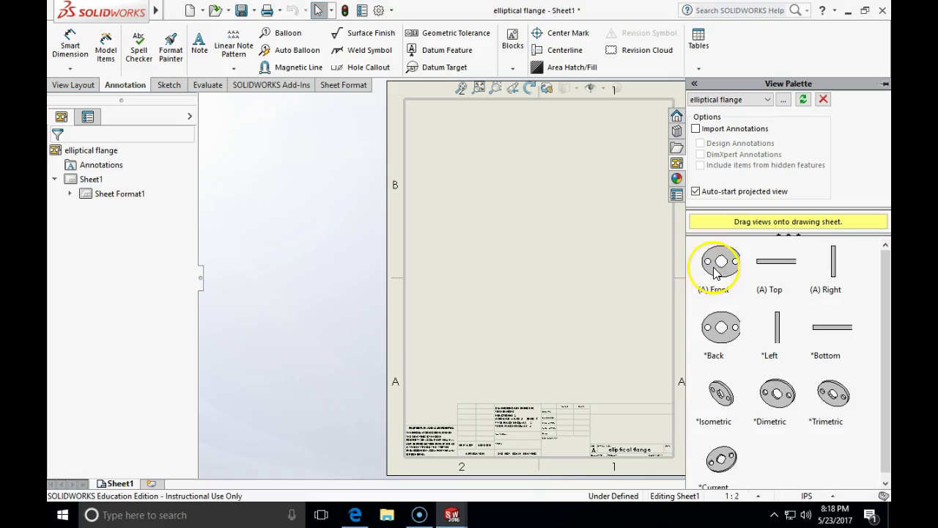
mouse_move(717, 259)
left_mouse_down()
mouse_move(453, 268)
mouse_move(524, 262)
mouse_move(446, 259)
mouse_move(408, 221)
left_mouse_up()
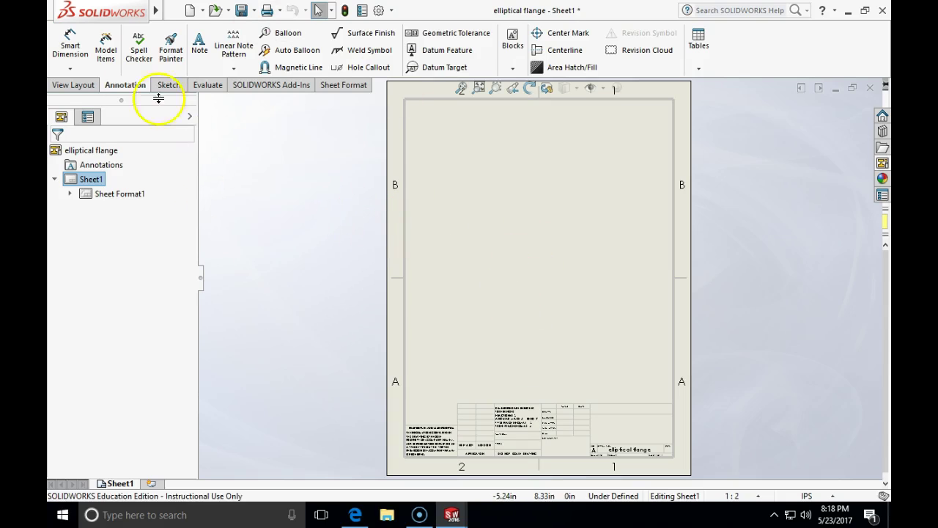
left_click(82, 85)
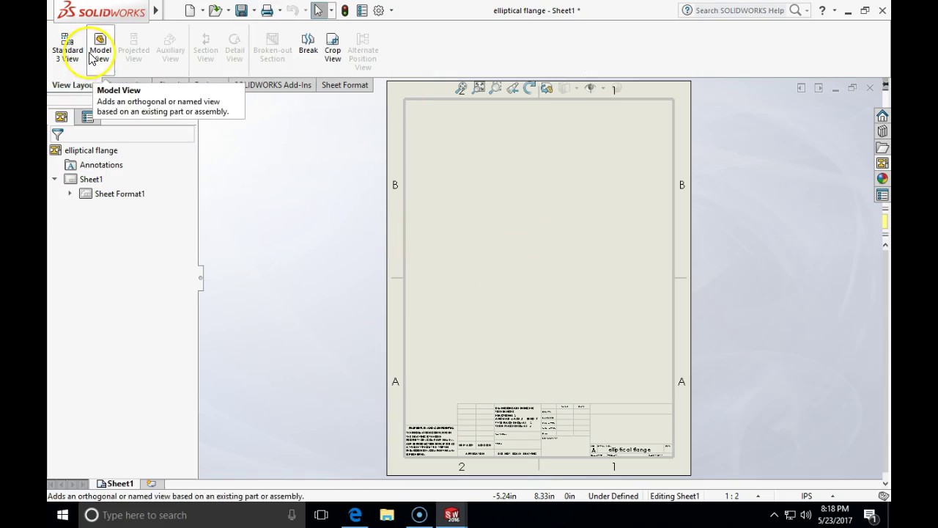
left_click(97, 52)
left_click(110, 266)
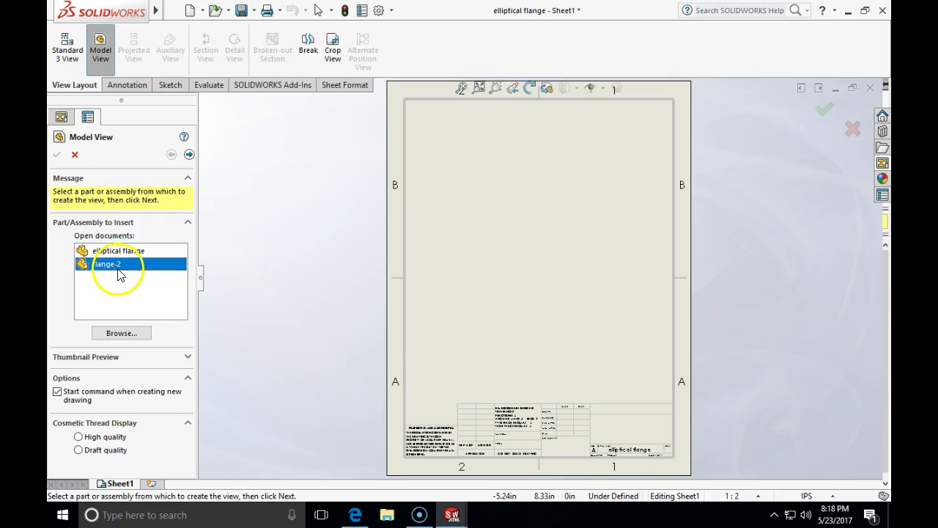
left_click(119, 251)
left_click(189, 154)
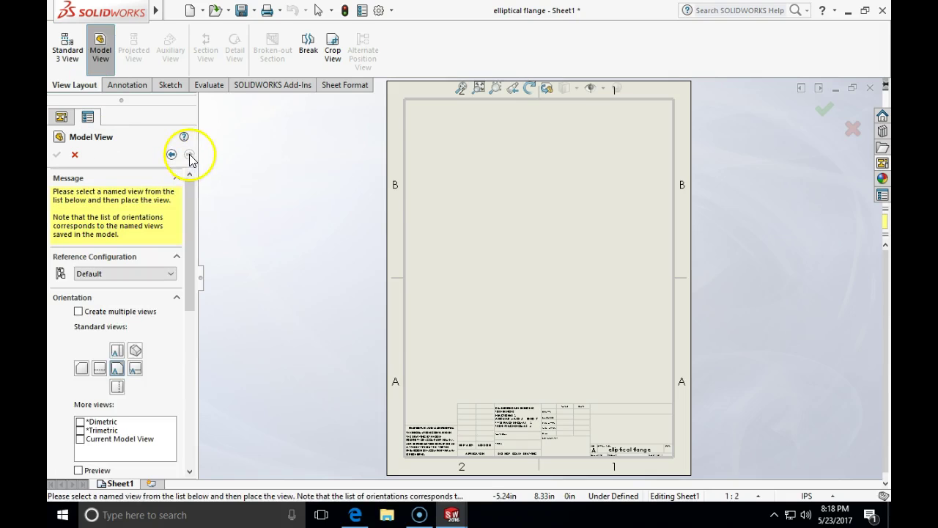
left_click(117, 370)
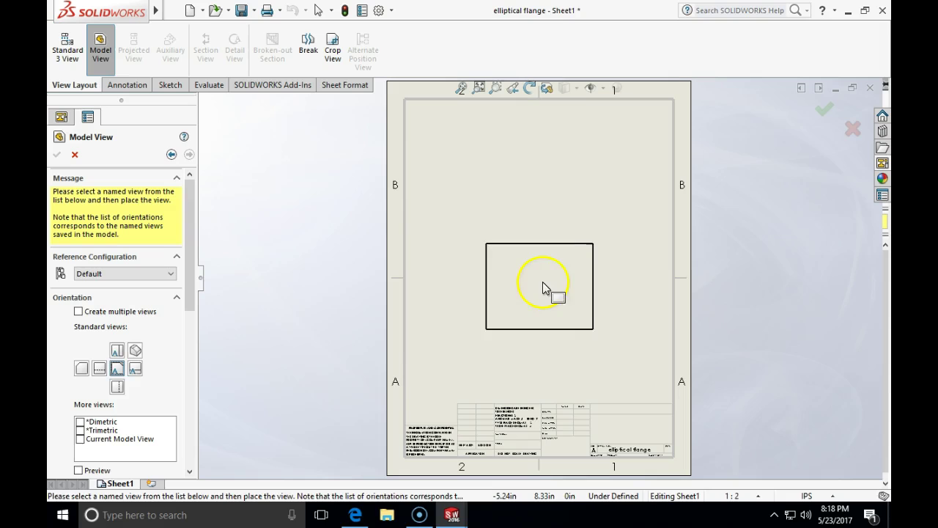
left_click(539, 259)
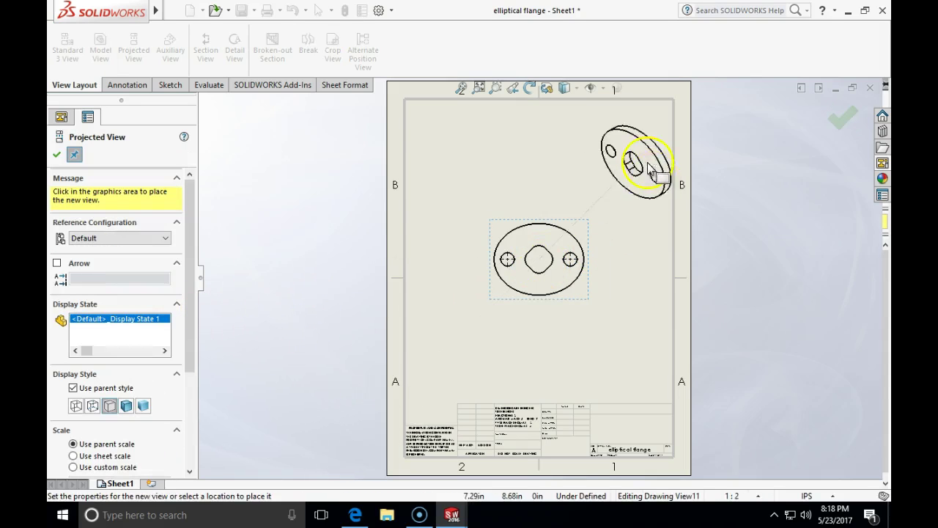
- Place the isometric view at upper right and set the front view to custom scale 1:1
left_click(630, 169)
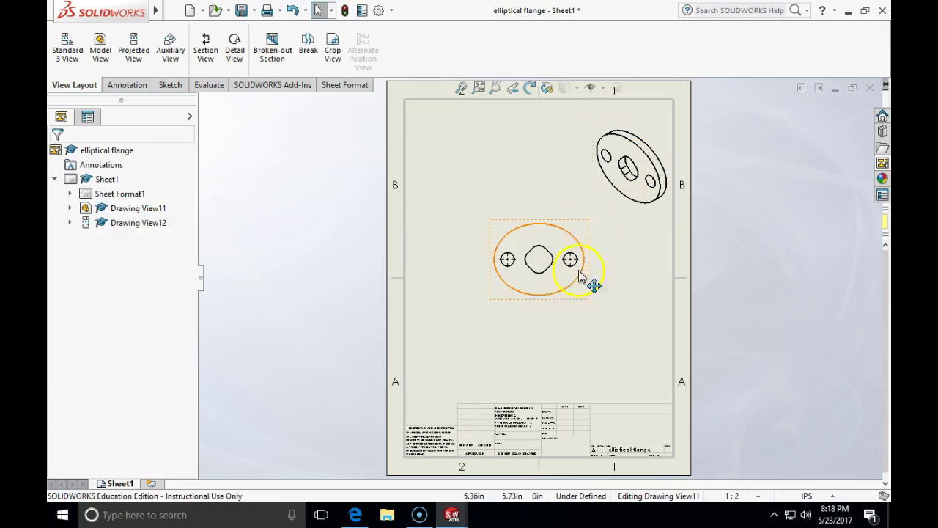
left_click(562, 299)
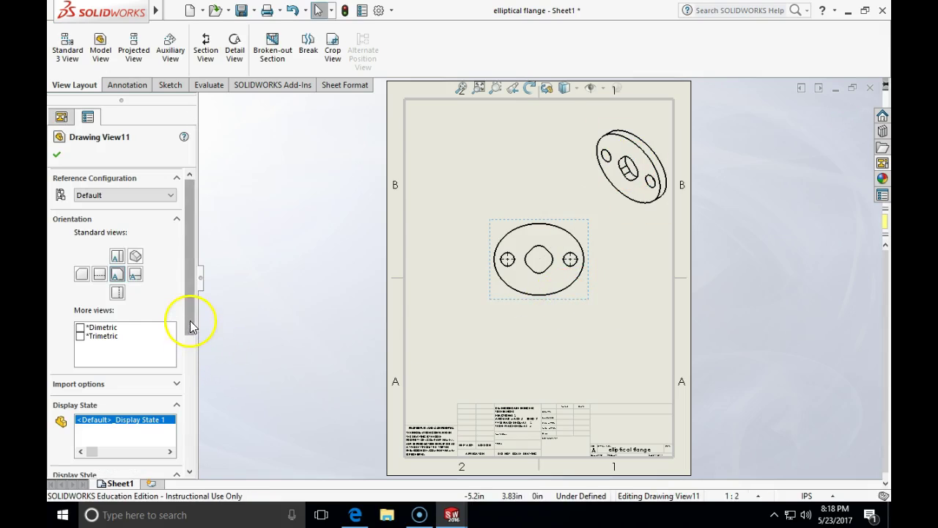
left_click_drag(189, 325, 174, 404)
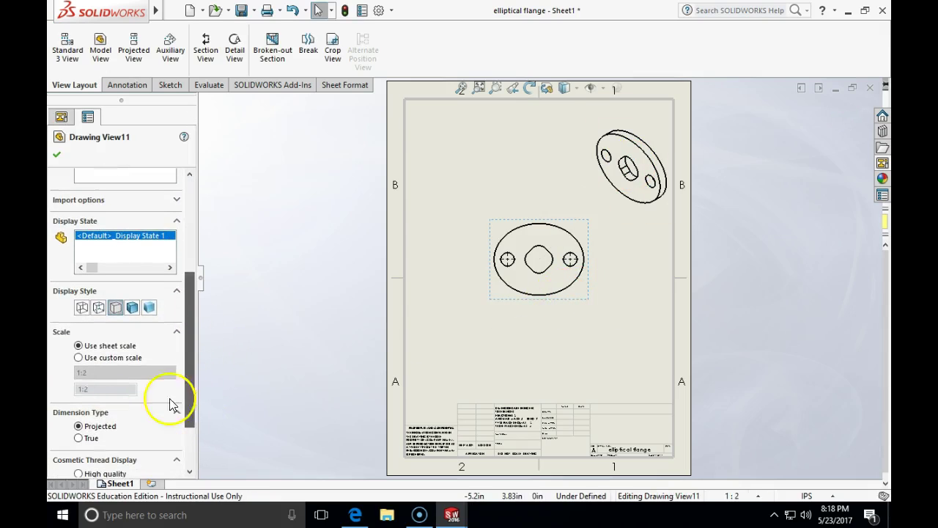
left_click(93, 358)
left_click(101, 372)
left_click(101, 385)
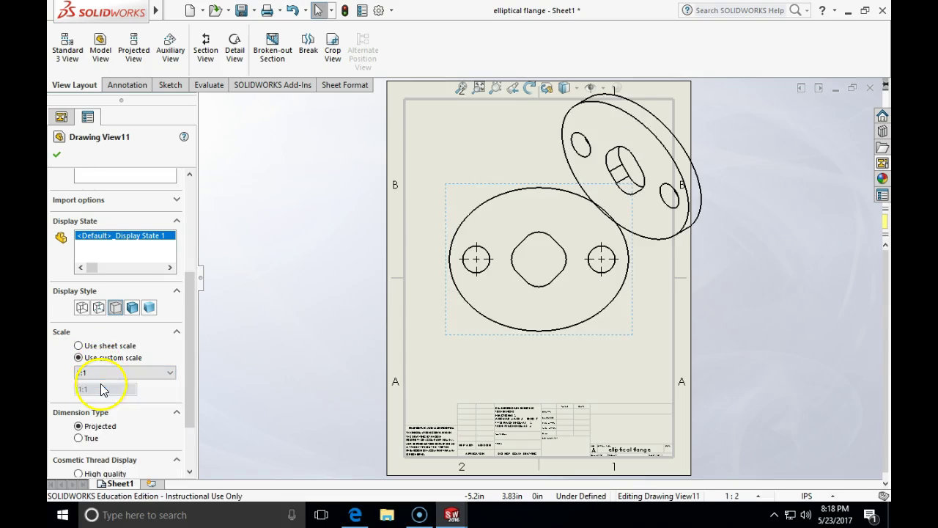
left_click(57, 154)
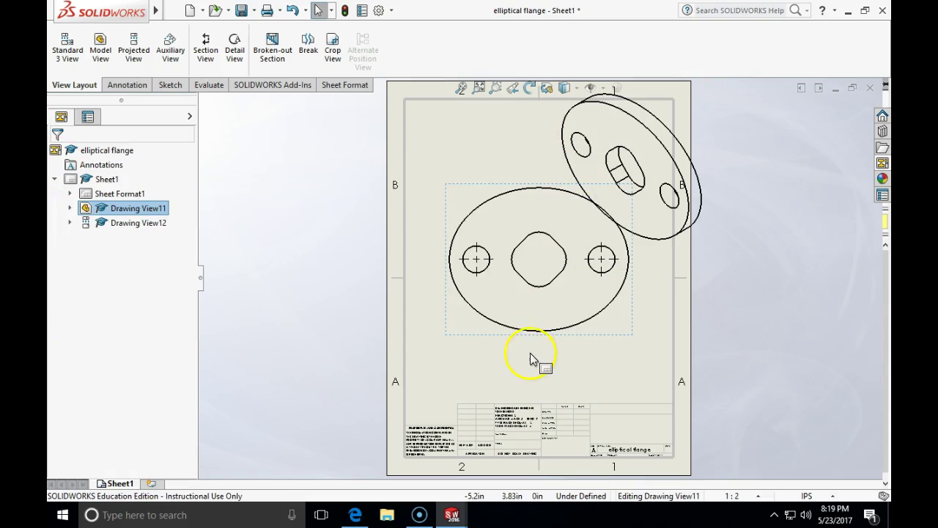
mouse_move(539, 343)
left_mouse_down()
mouse_move(534, 388)
mouse_move(526, 366)
mouse_move(558, 319)
mouse_move(552, 337)
left_mouse_up()
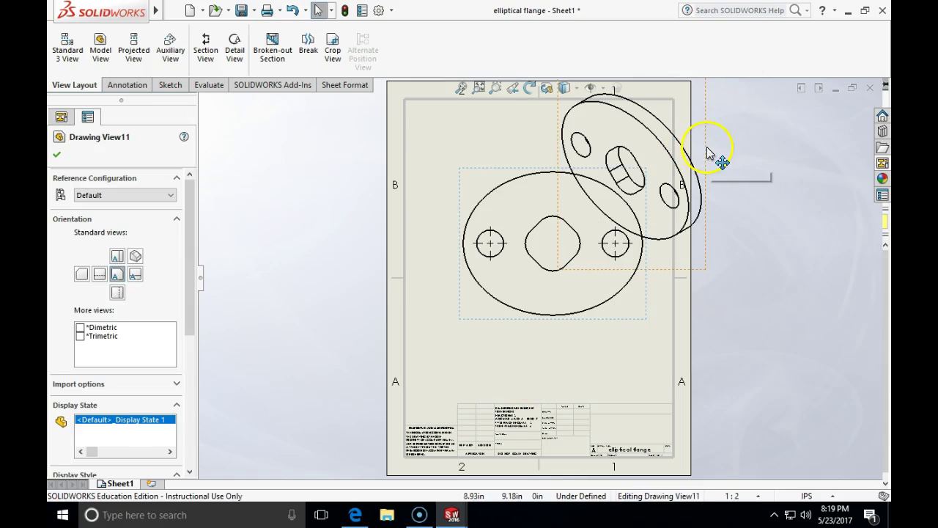
- Set the isometric view to a custom 1:2 scale
left_click(705, 154)
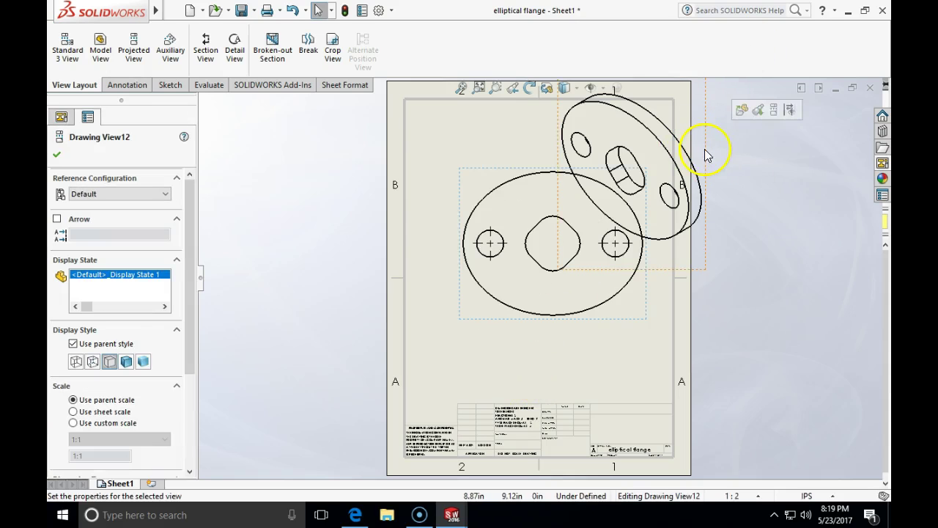
left_click(73, 423)
left_click(87, 439)
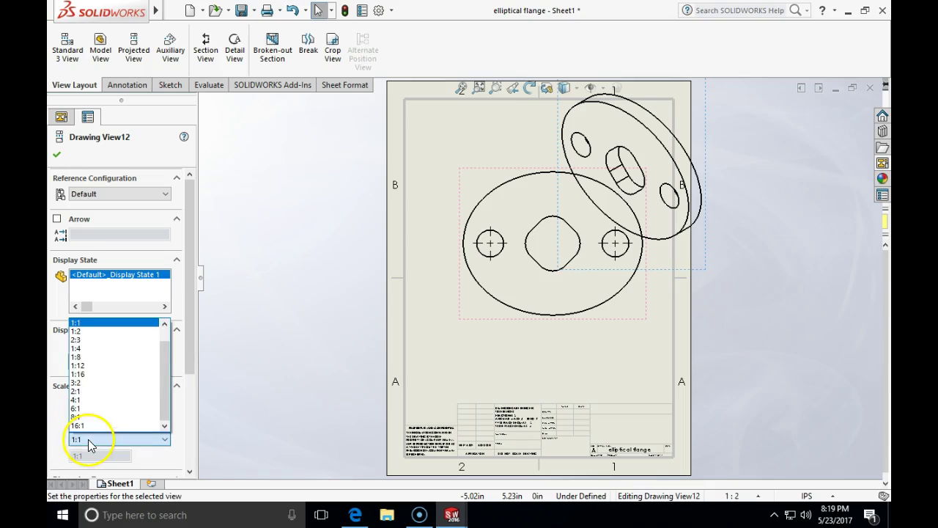
left_click(97, 332)
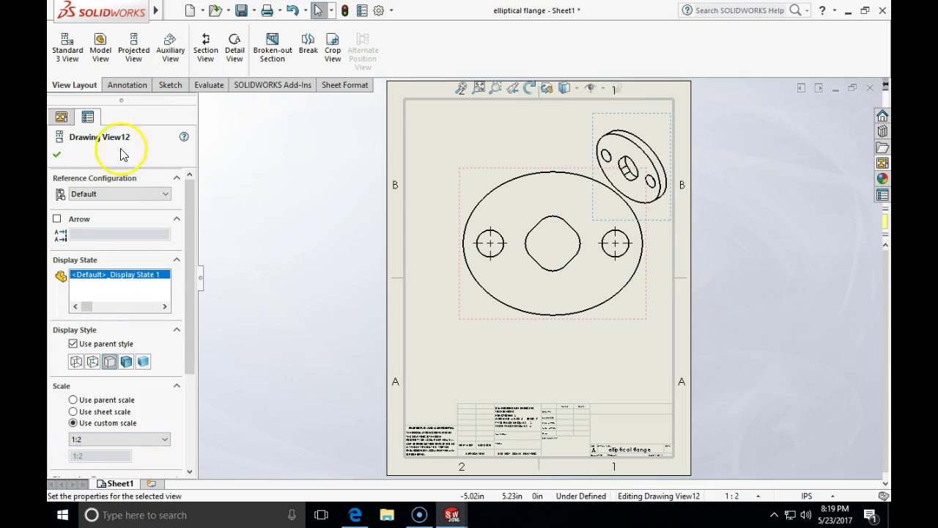
left_click(56, 154)
- Move the isometric view into the upper-right corner and centre the front view lower
mouse_move(627, 119)
left_mouse_down()
mouse_move(622, 86)
mouse_move(618, 101)
left_mouse_up()
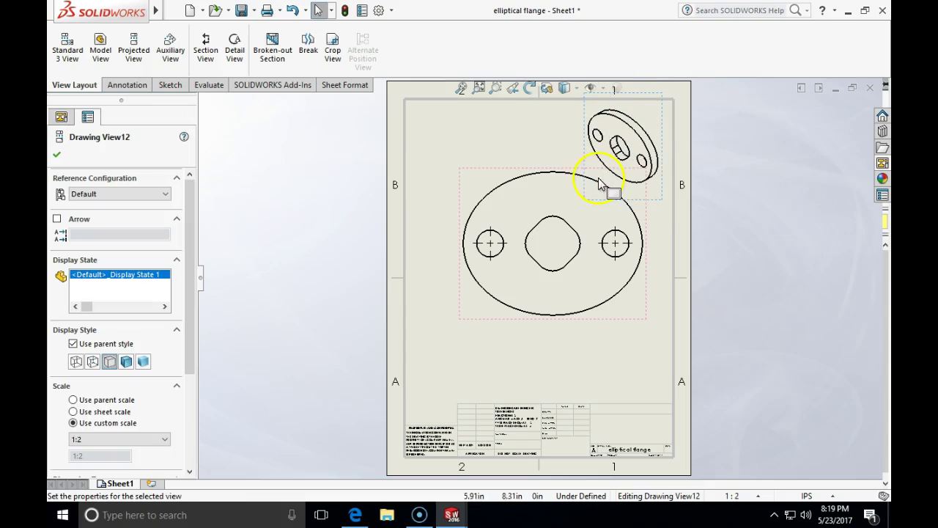
left_click_drag(533, 183, 505, 212)
left_click(509, 155)
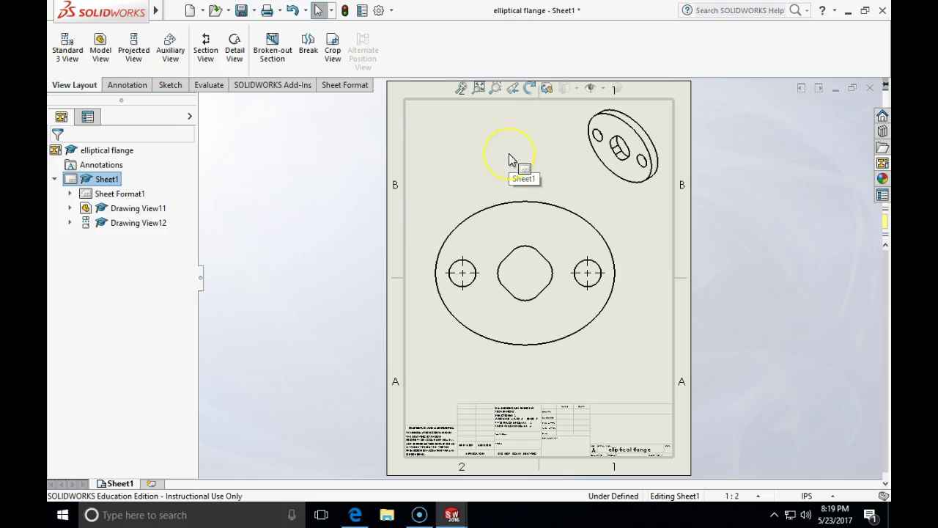
left_click(571, 170)
left_click(586, 162)
left_click(438, 177)
left_click(433, 180)
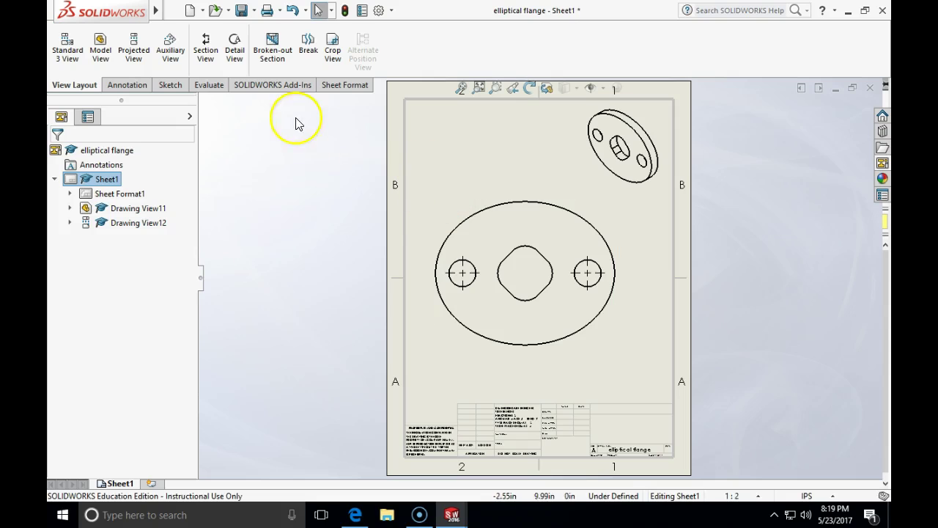
- Start a Model Items import into the front view, with the entire model as the source
left_click(115, 87)
left_click(106, 44)
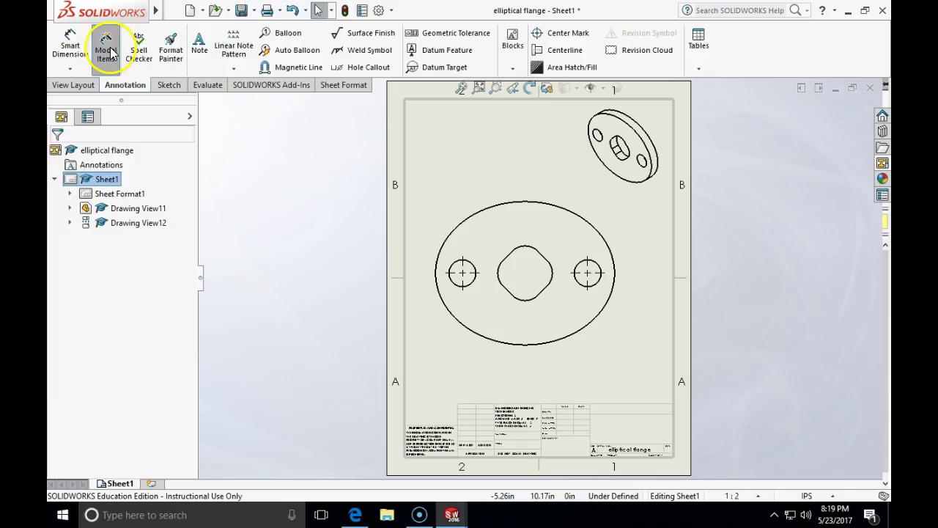
left_click(488, 207)
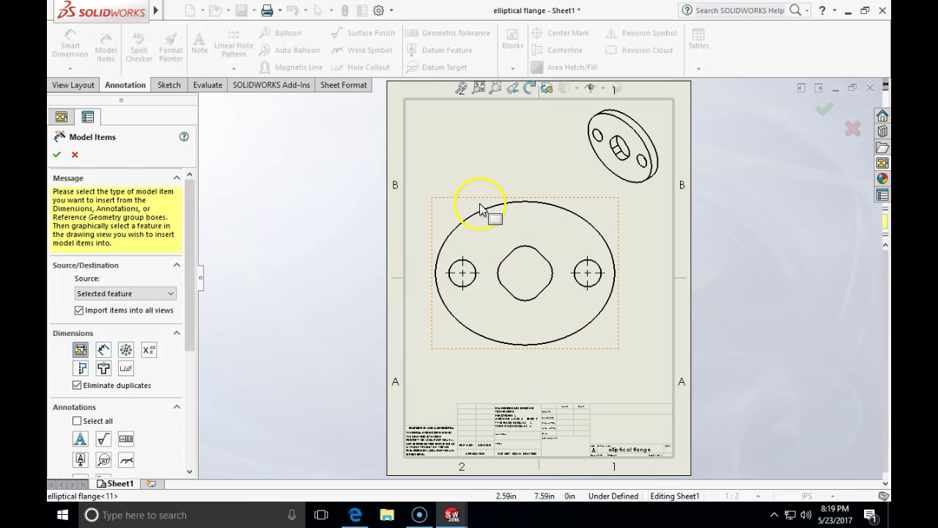
left_click(125, 293)
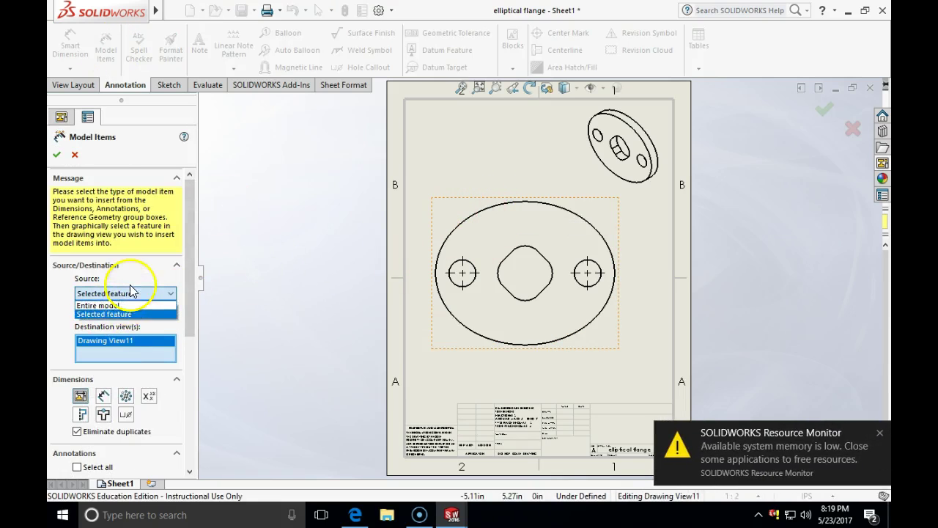
left_click(110, 306)
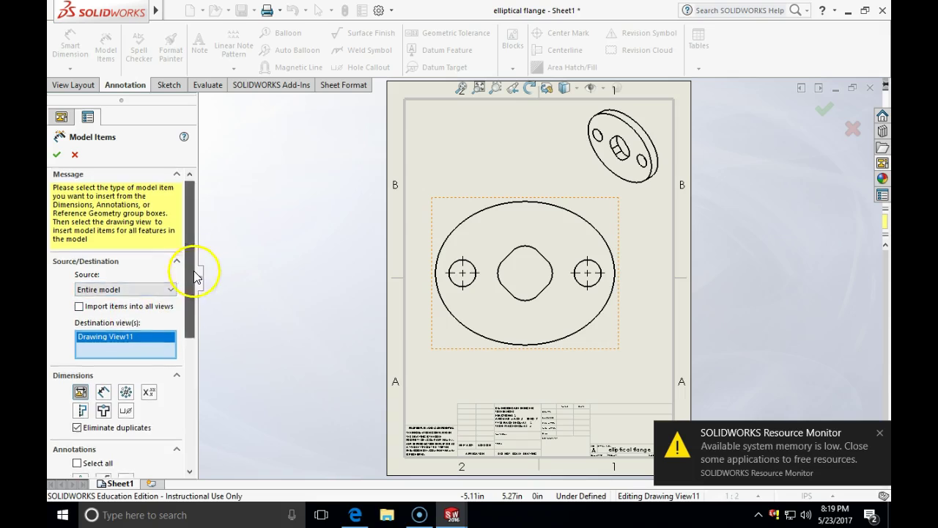
- Choose the dimension types and import the 1.38, R.50, 1.75, 4.00 and 5.00 dimensions
left_click_drag(189, 272, 184, 329)
left_click(103, 284)
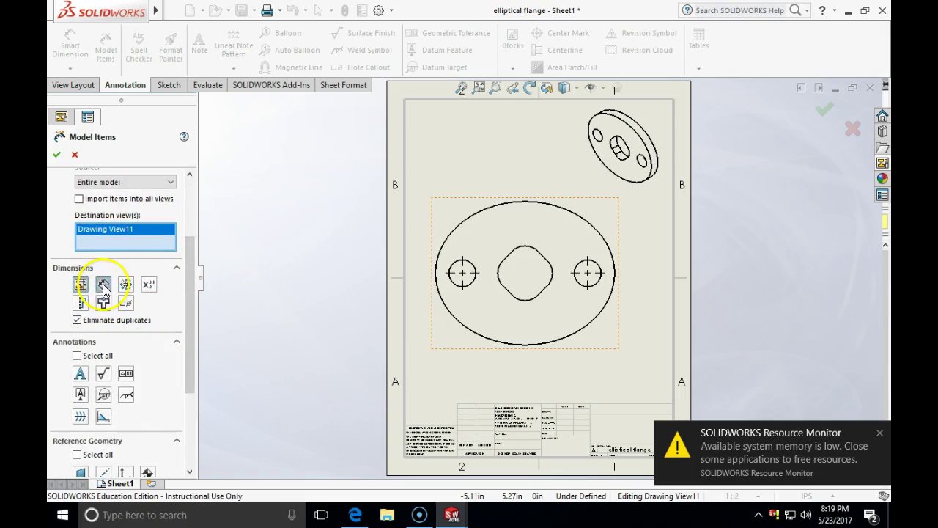
left_click(80, 303)
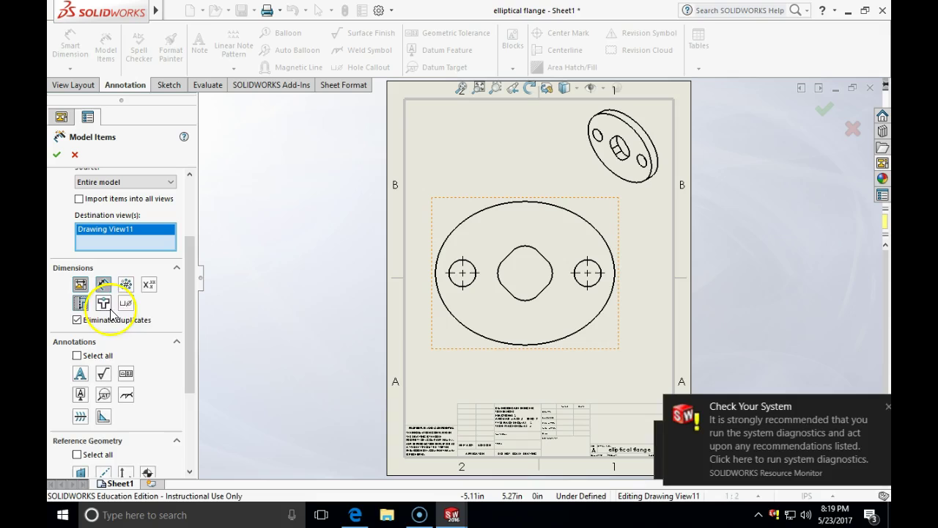
left_click(126, 303)
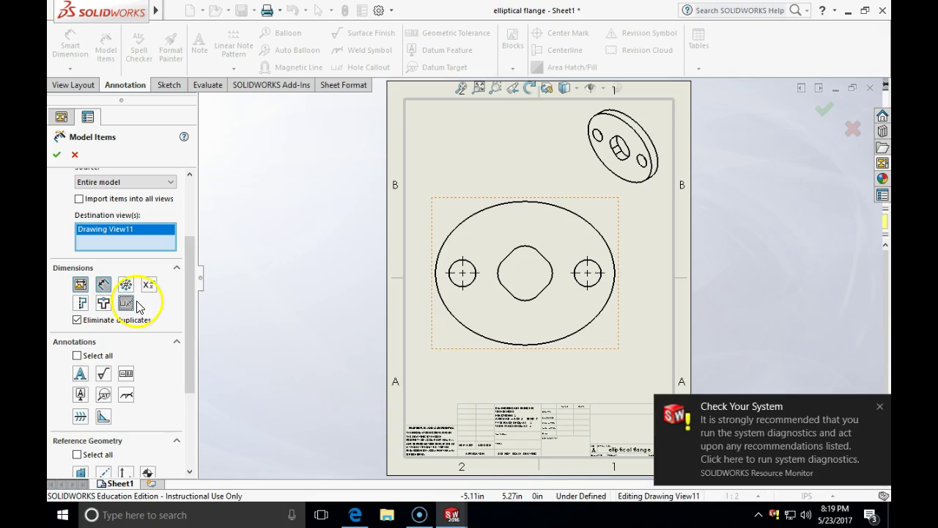
left_click(77, 356)
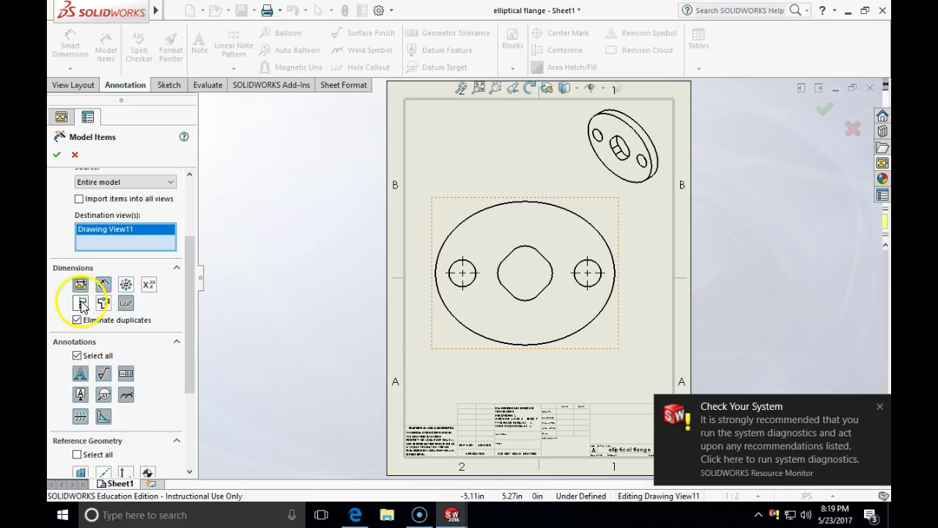
left_click(80, 303)
left_click(105, 304)
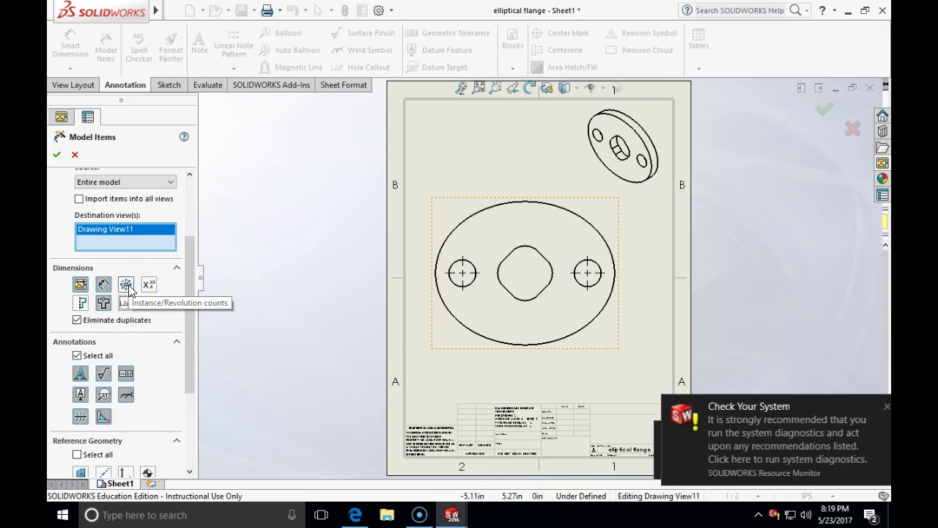
left_click(125, 284)
left_click(82, 285)
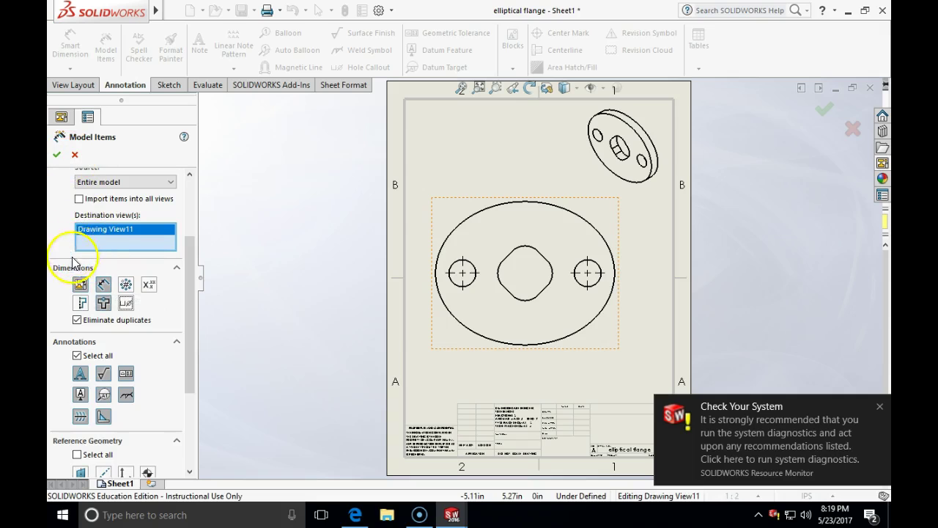
left_click(56, 154)
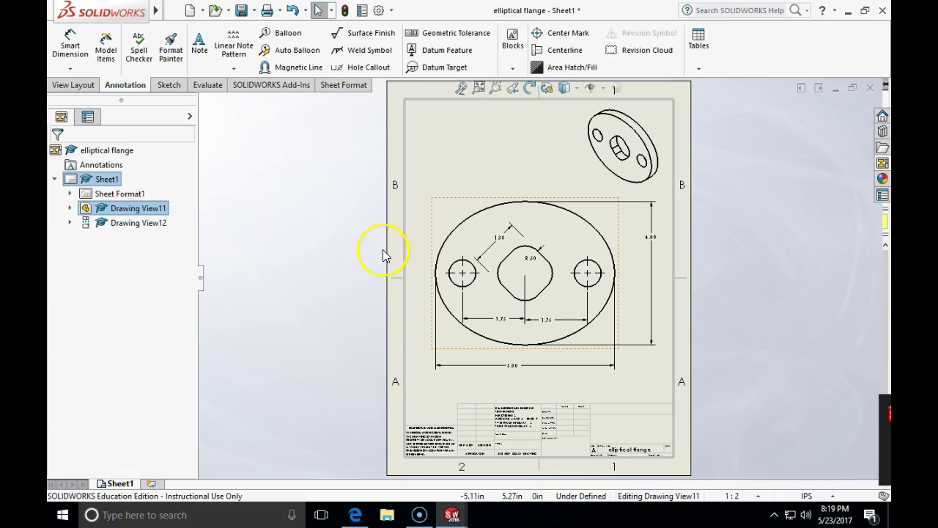
left_click(661, 286)
scroll(542, 273, "down", 3)
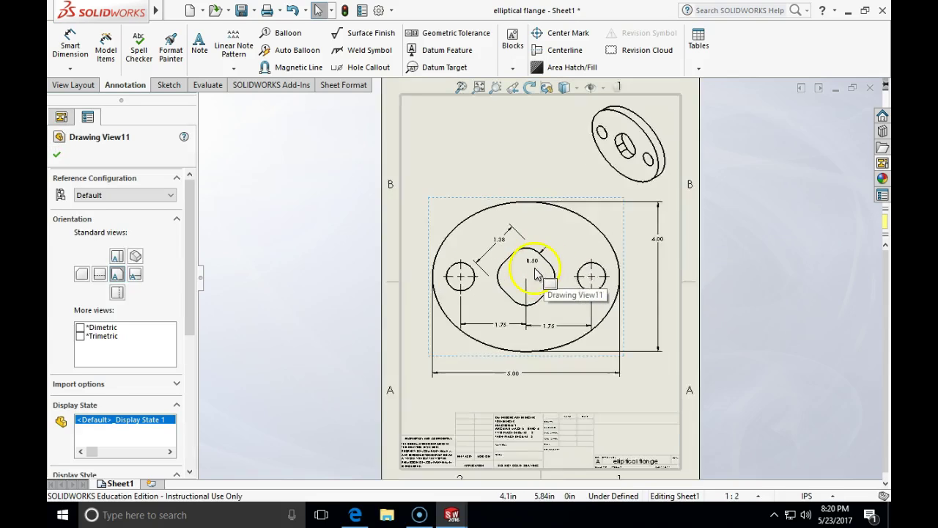
key("Escape")
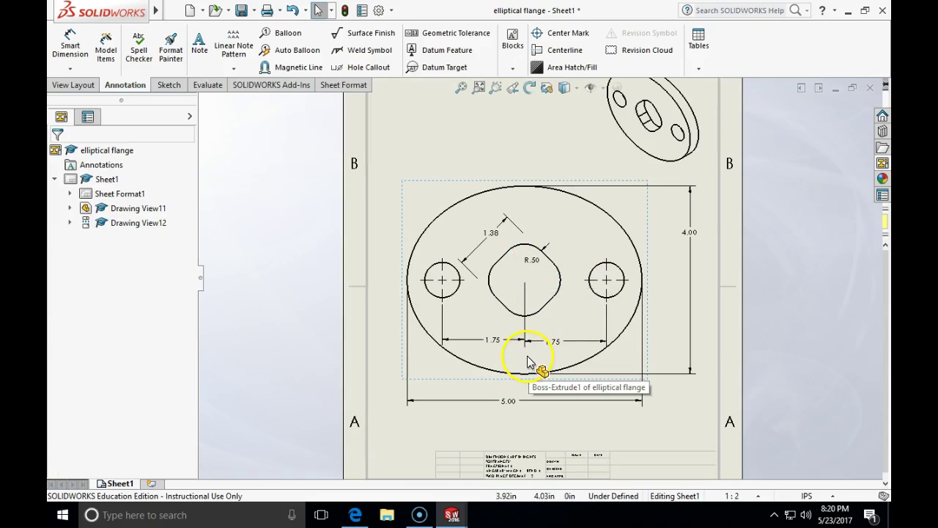
left_click(555, 37)
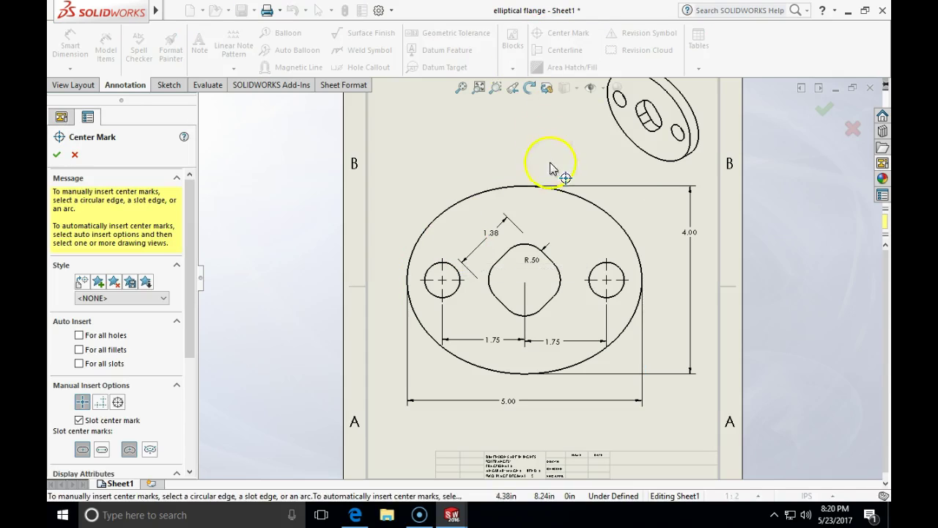
left_click(511, 194)
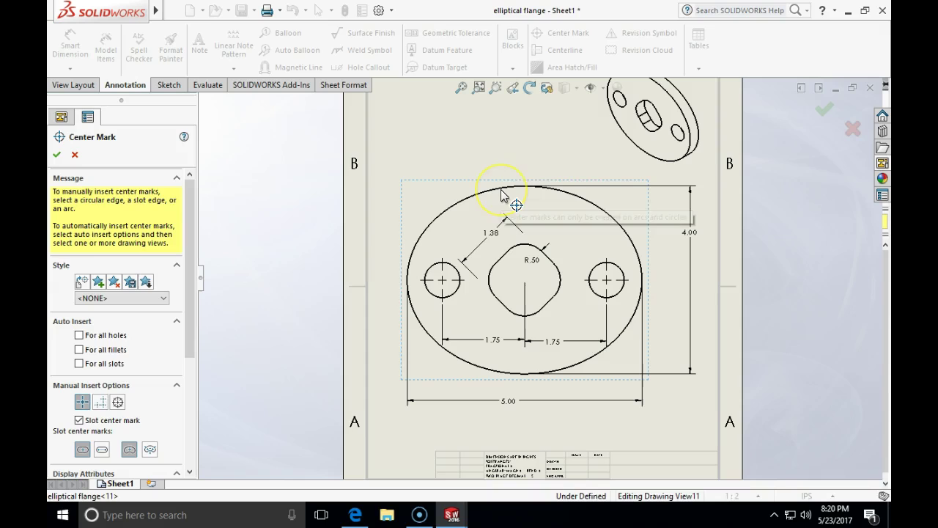
key("Escape")
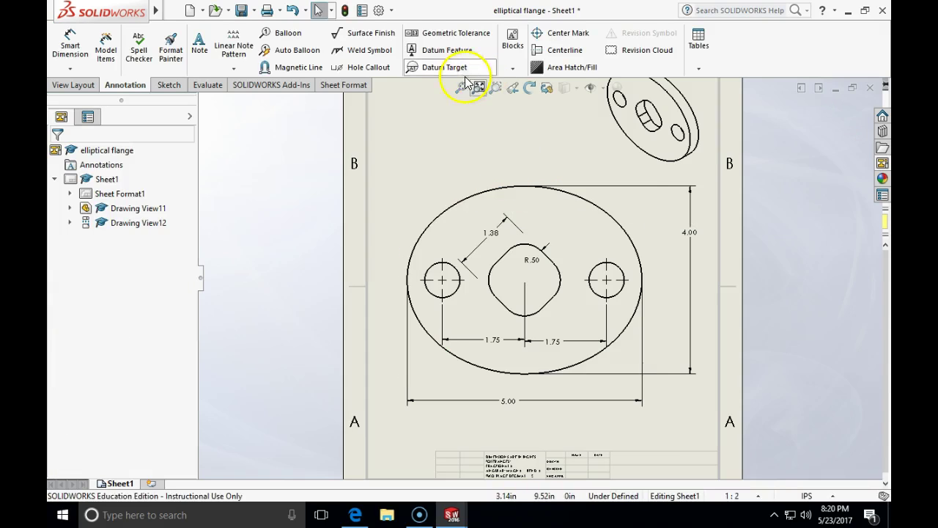
- Try the annotation Centerline tool on the ellipse edge, then cancel it
left_click(563, 50)
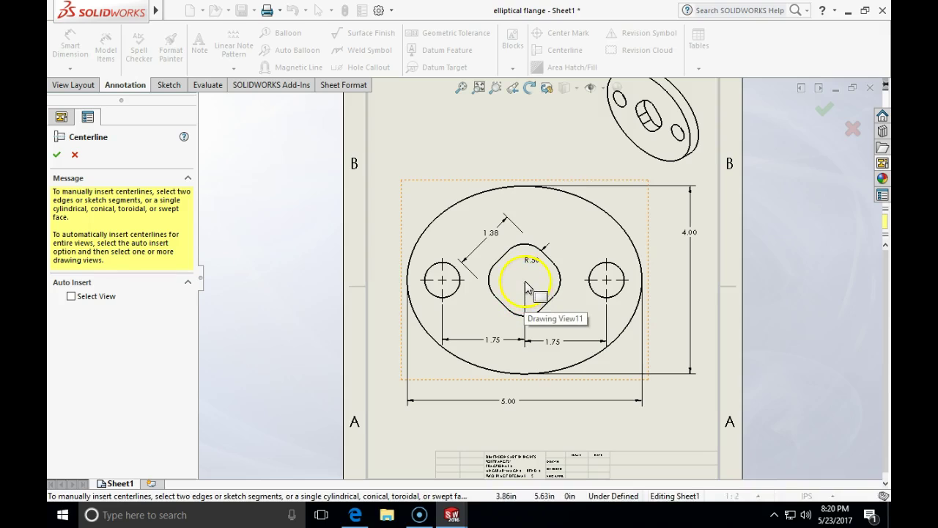
key("Escape")
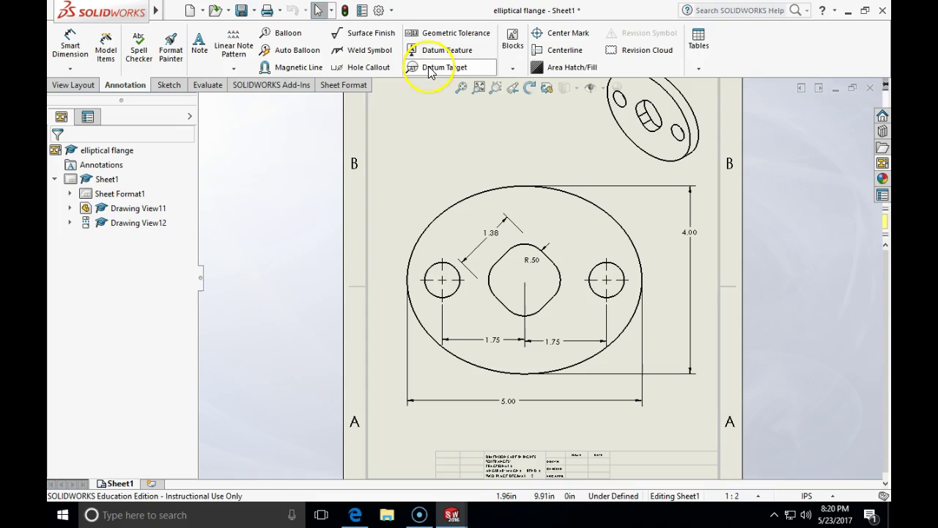
left_click(359, 67)
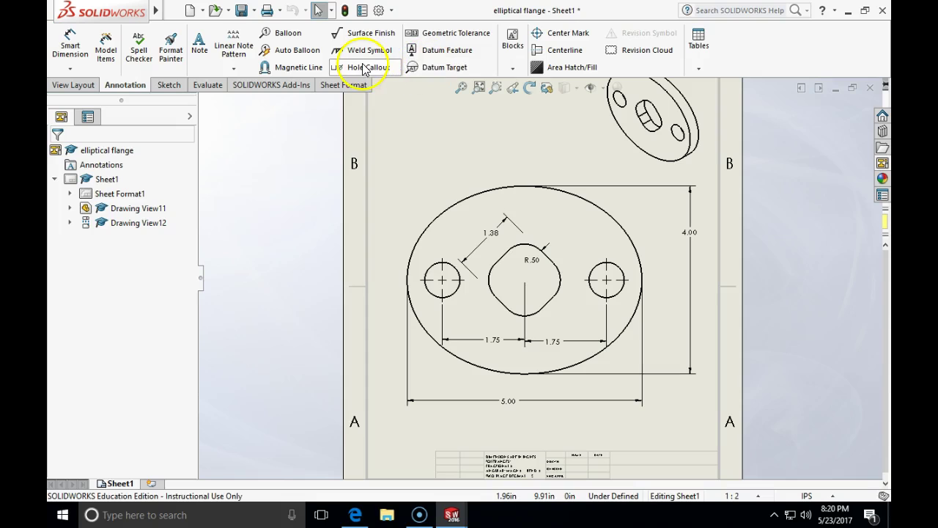
left_click(548, 50)
left_click(517, 192)
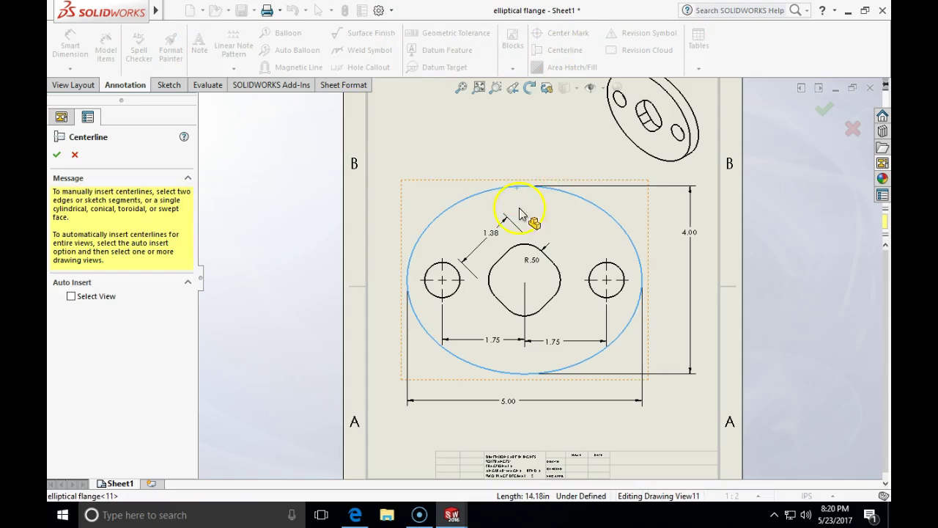
key("Escape")
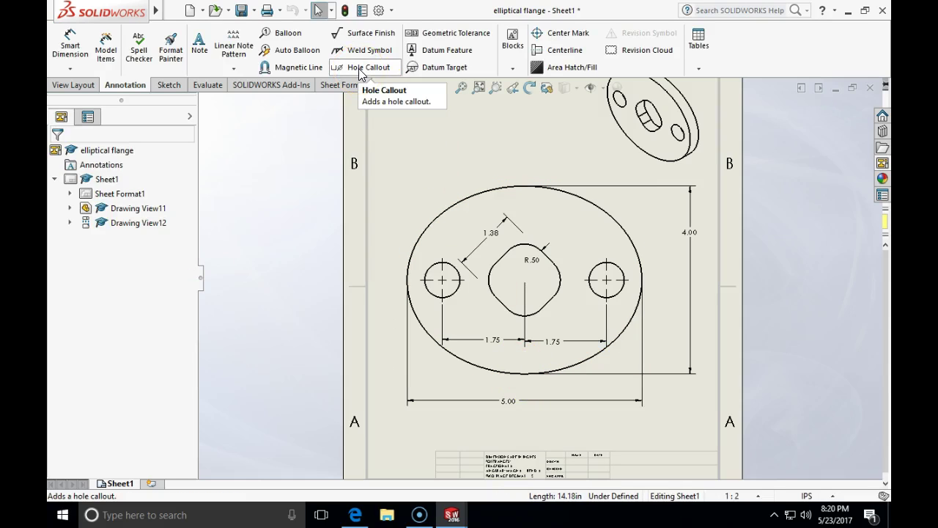
- Sketch a vertical centerline through the ellipse centre, from above to below the flange
left_click(170, 85)
left_click(116, 33)
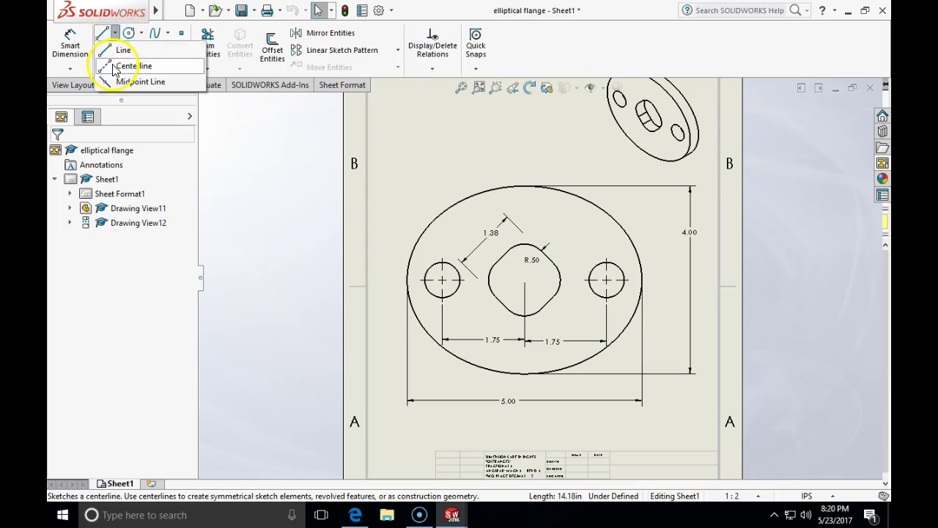
left_click(117, 64)
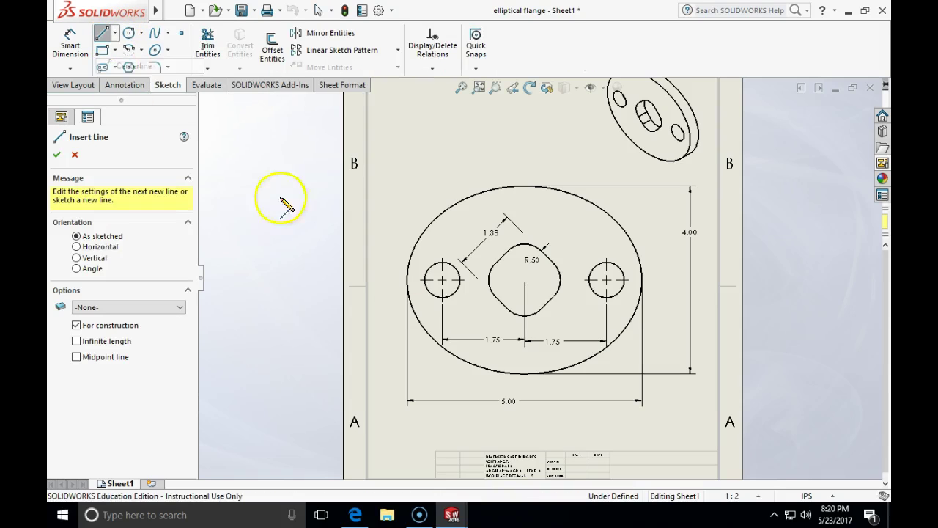
left_click(525, 186)
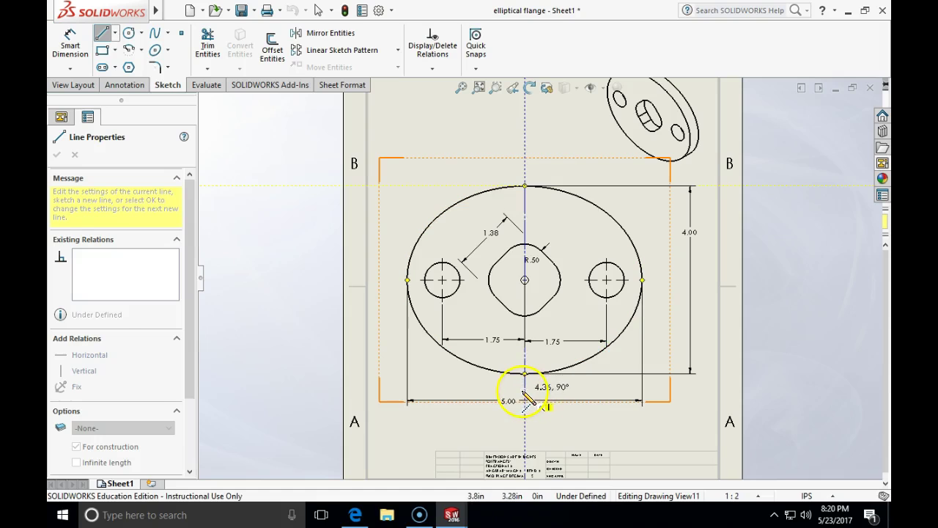
key("Escape")
left_click(115, 32)
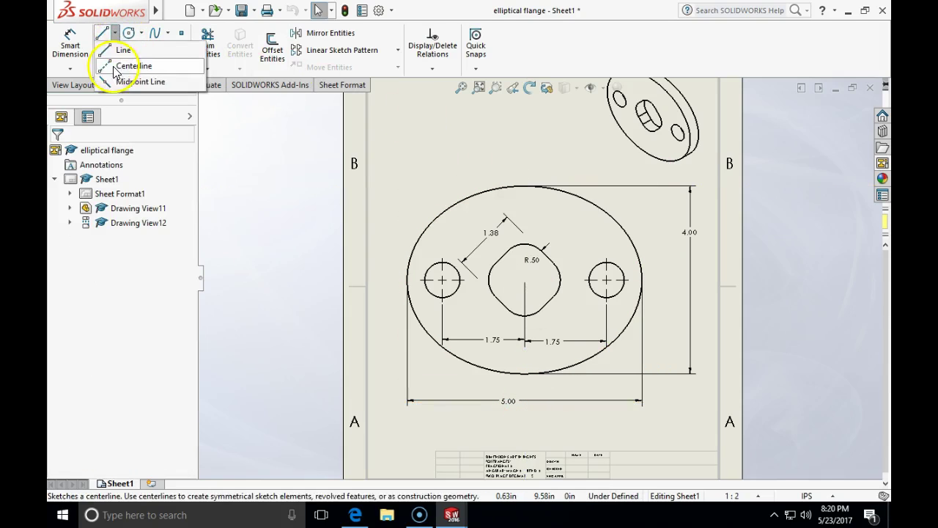
left_click(117, 66)
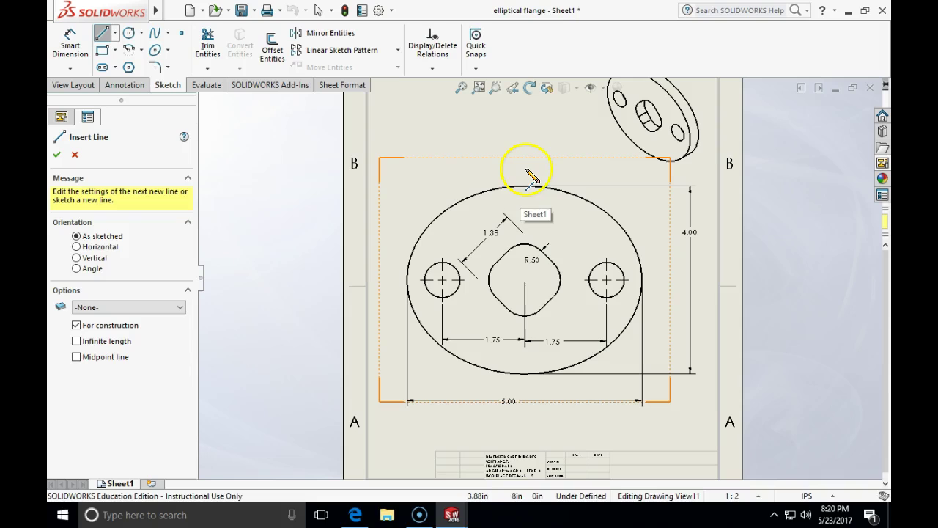
left_click(525, 170)
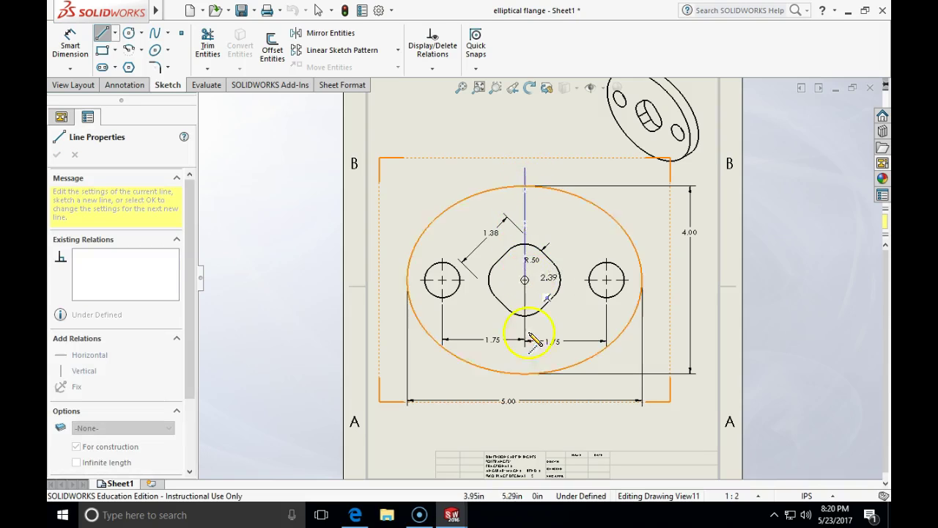
left_click(525, 394)
key("Escape")
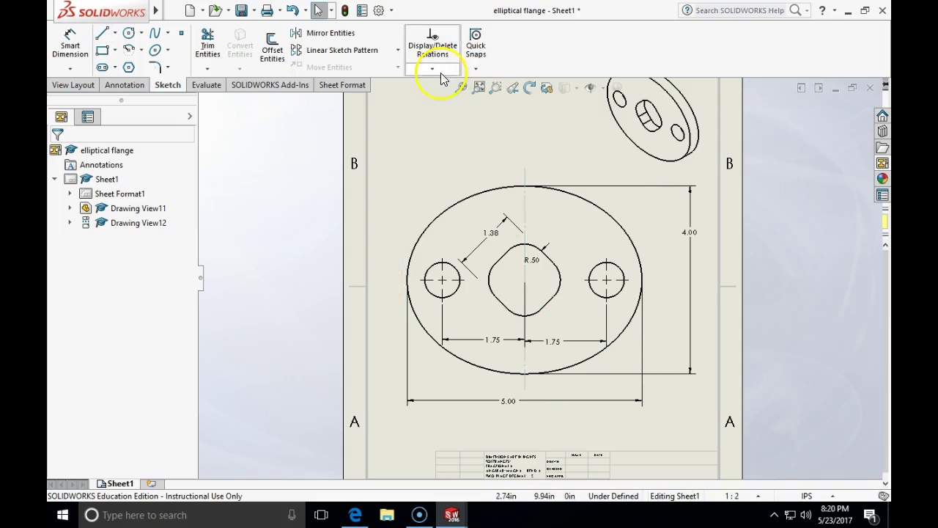
- Sketch a horizontal centerline through the ellipse centre, from left to right of the flange
left_click(115, 33)
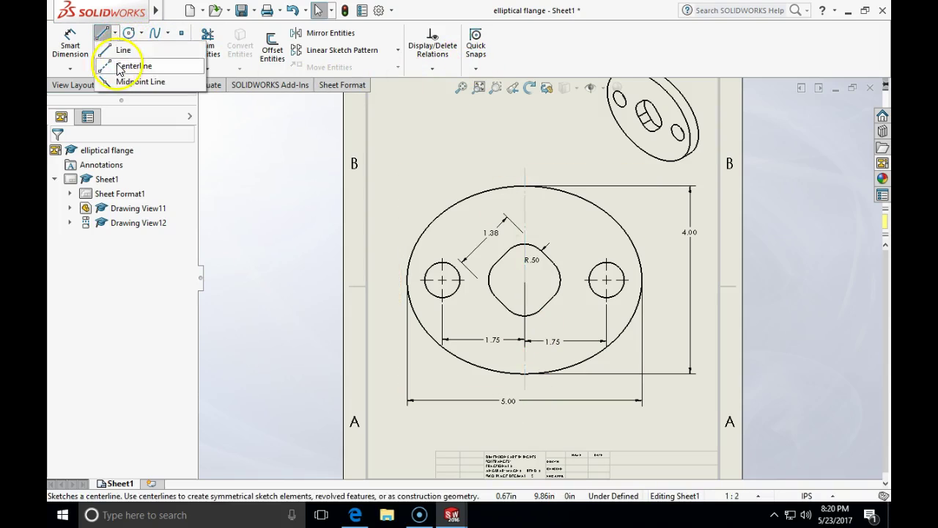
left_click(121, 67)
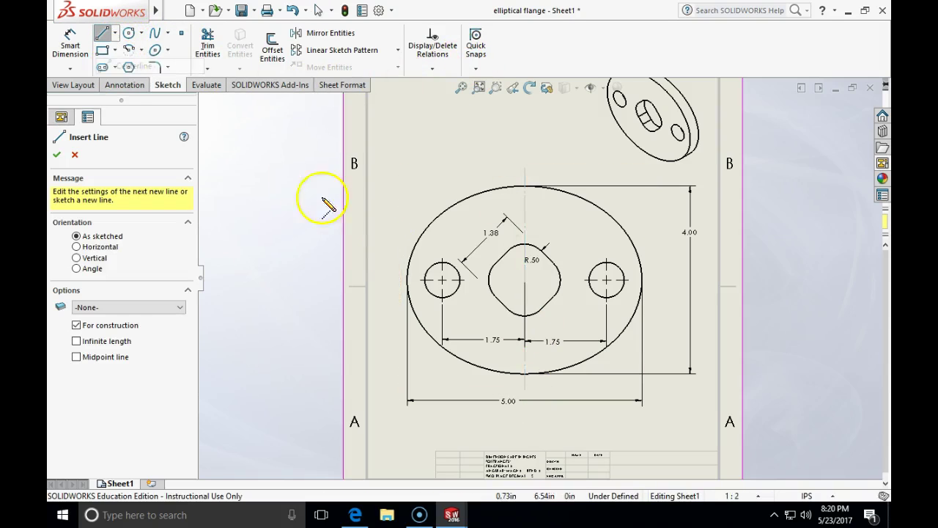
left_click(394, 280)
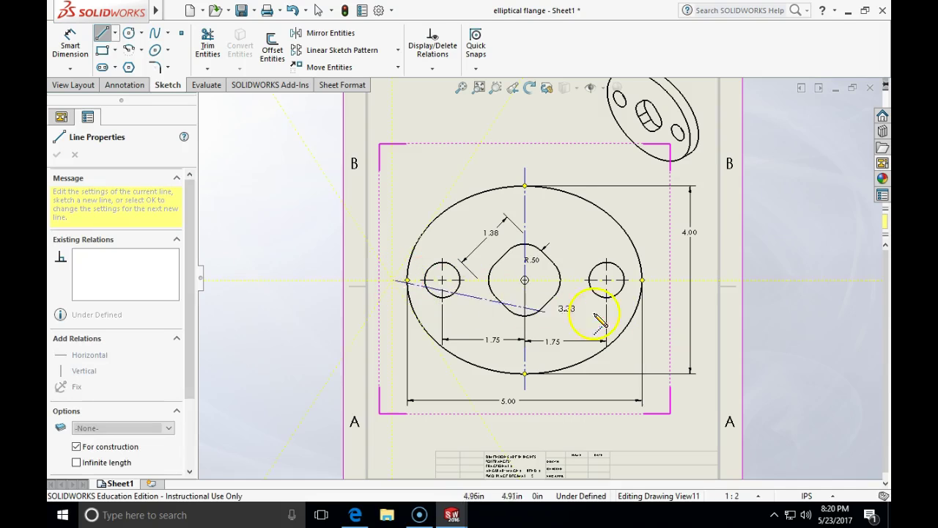
left_click(654, 280)
key("Escape")
key("Escape")
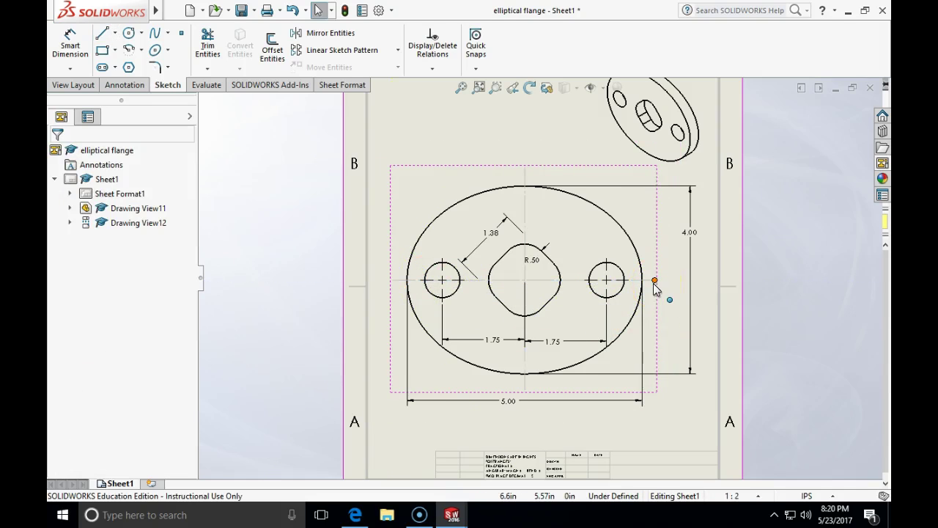
- Select the horizontal centerline, then reopen and dismiss the Model Items panel
left_click(654, 285)
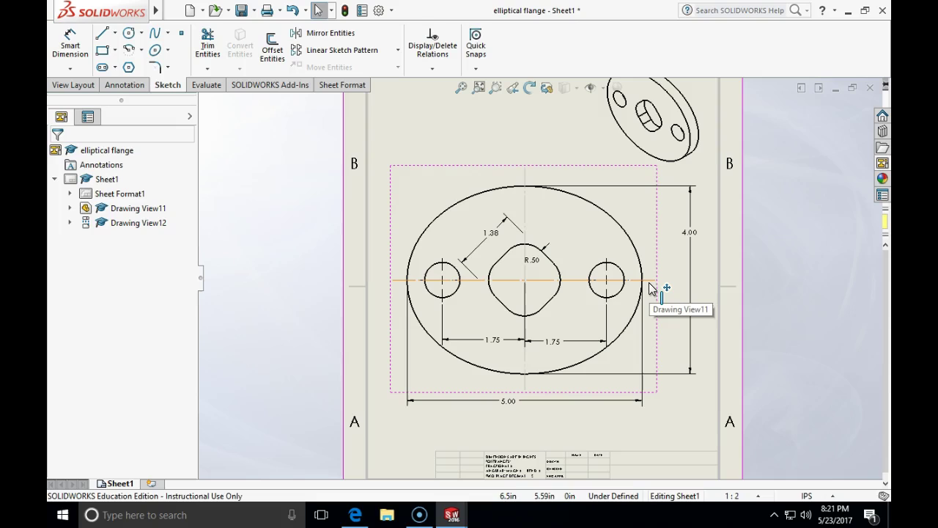
left_click(108, 86)
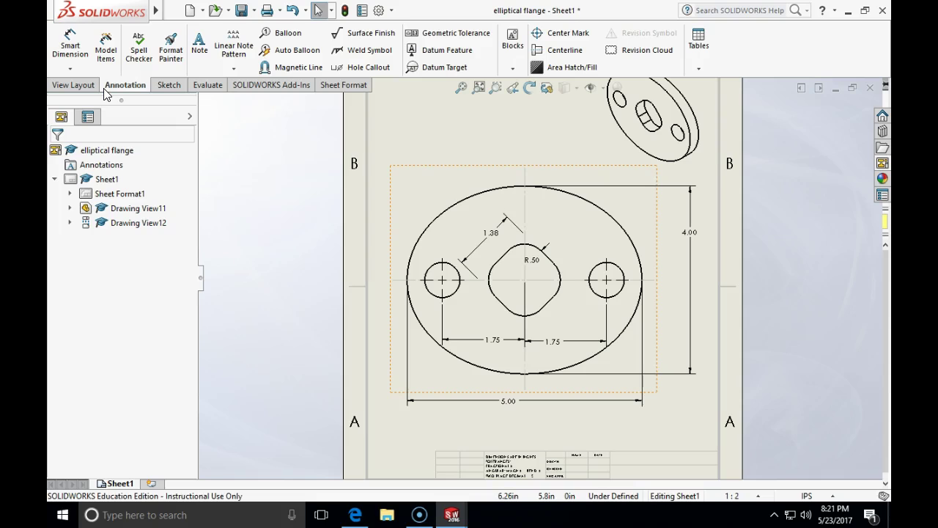
left_click(106, 46)
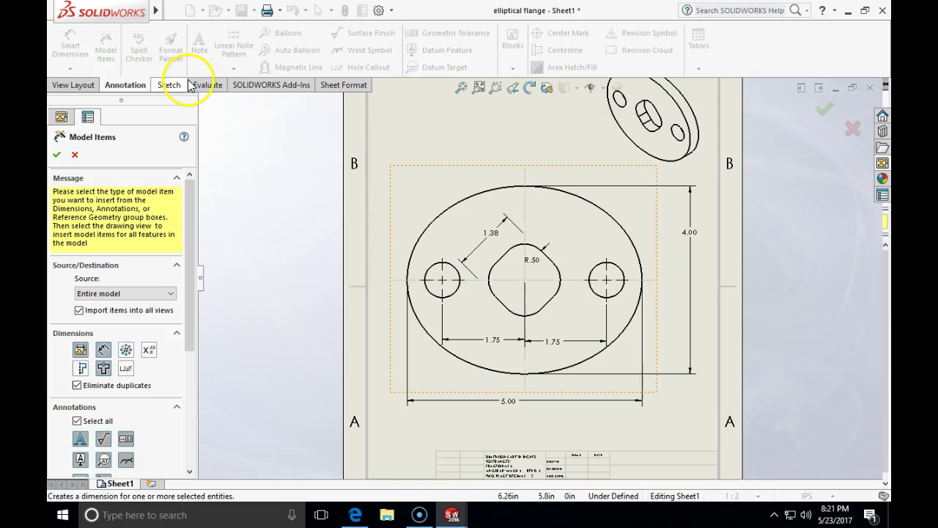
key("Escape")
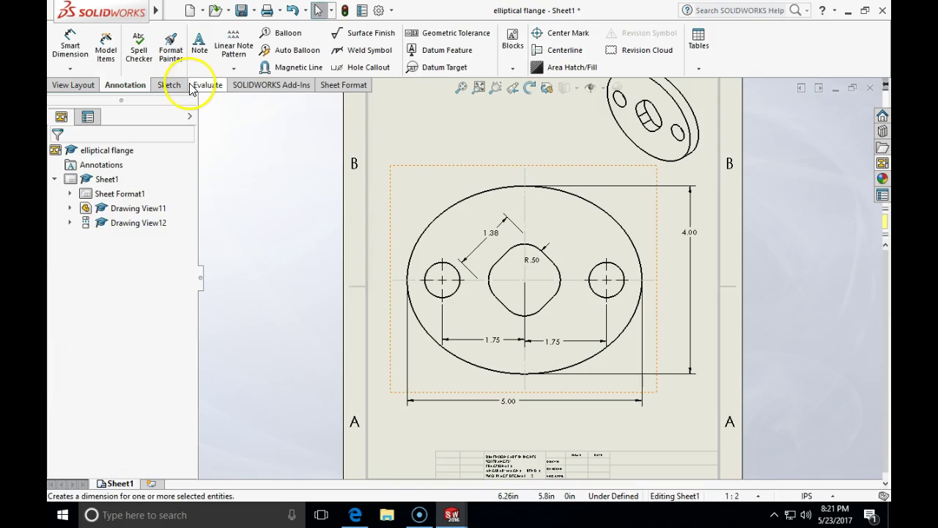
- Place a 2X Ø .75 THRU ALL hole callout on the left hole, above the flange
left_click(341, 67)
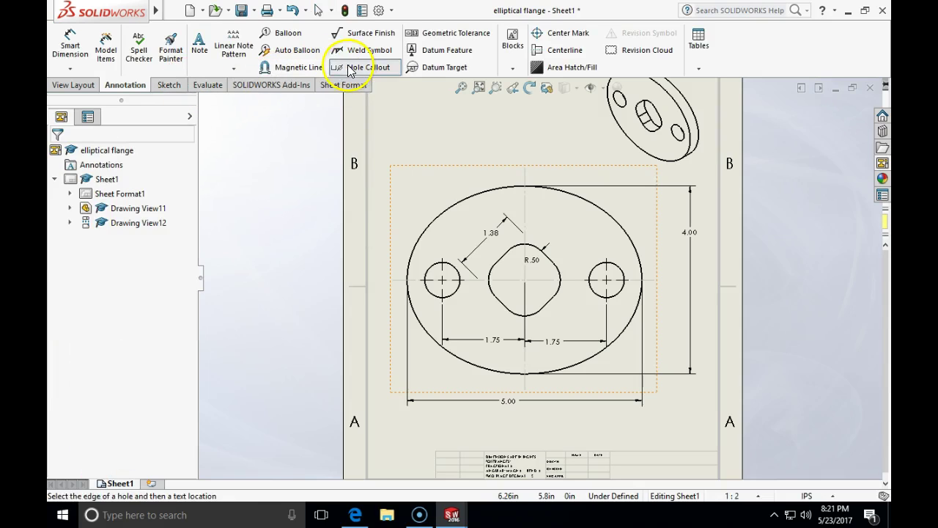
left_click(437, 271)
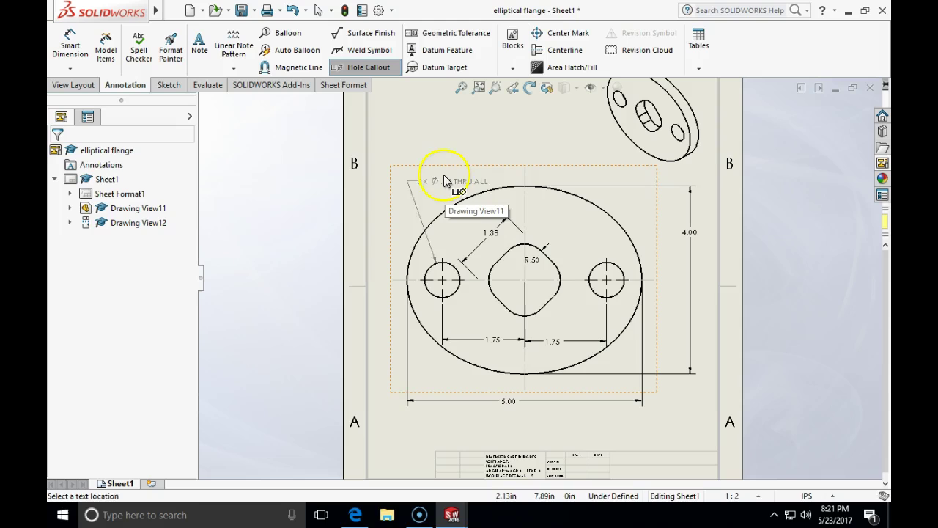
left_click(444, 180)
left_click(440, 151)
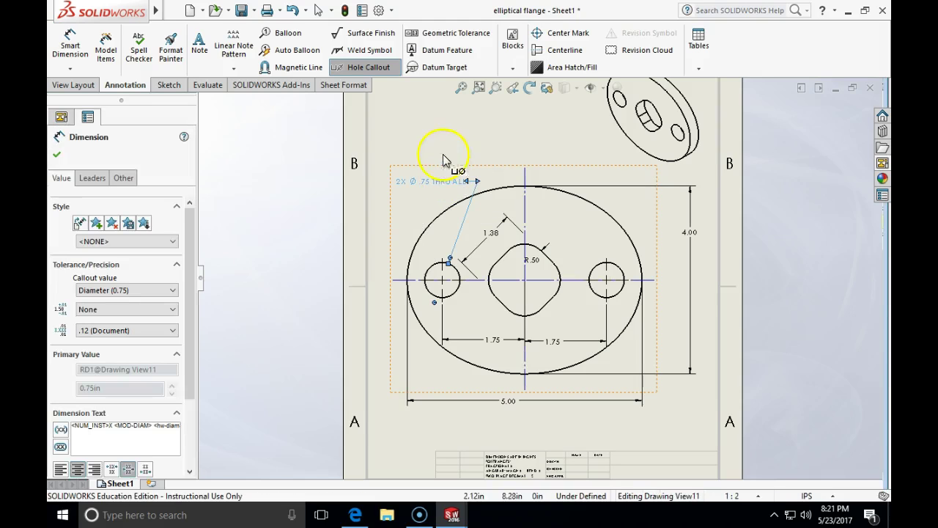
left_click(436, 211)
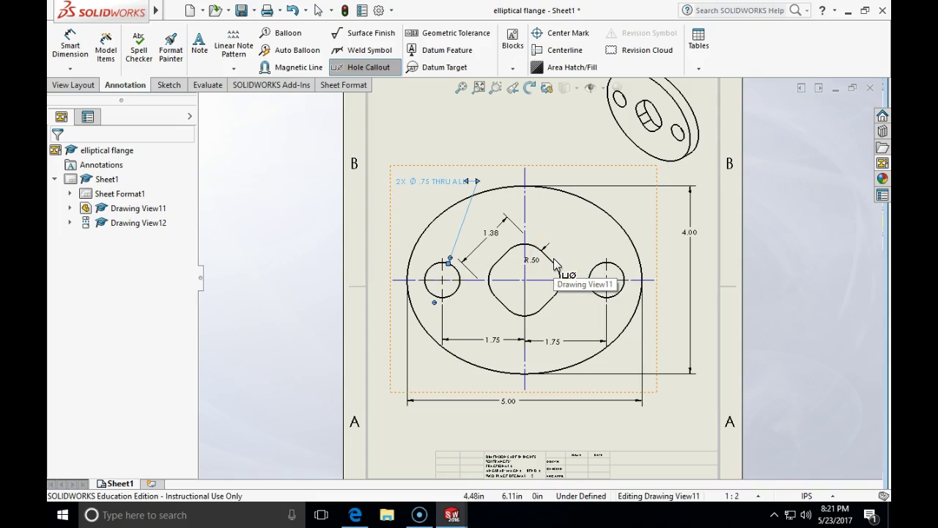
left_click(496, 238)
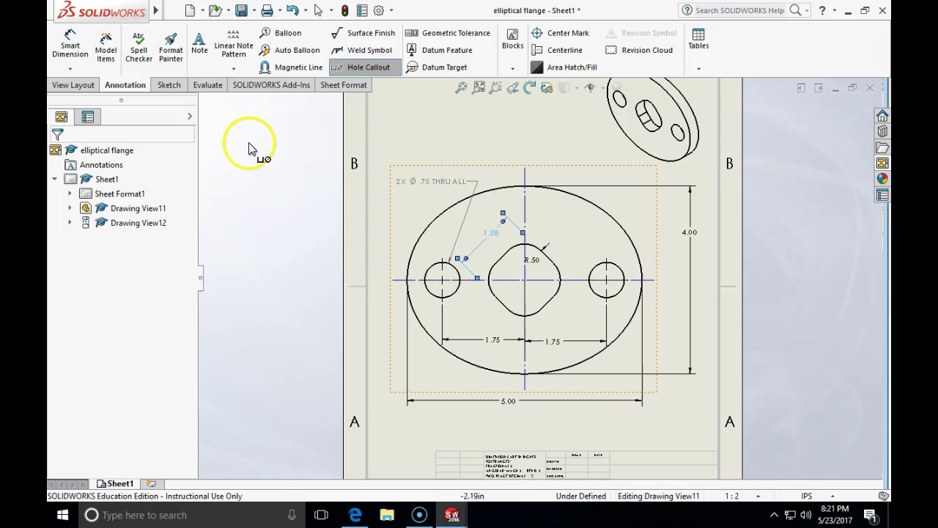
- Append S.Q. to the central cutout's 1.38 dimension text so it reads 1.38 S.Q
key("Escape")
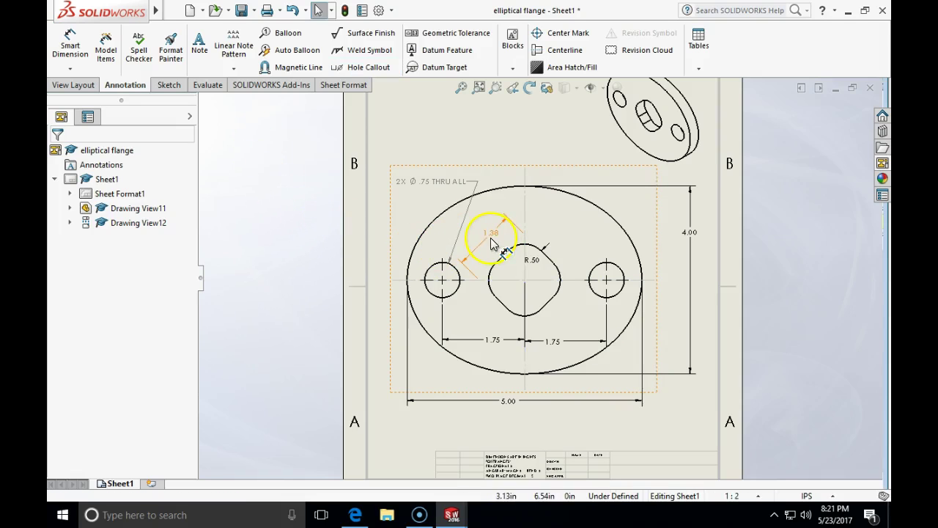
double_click(492, 239)
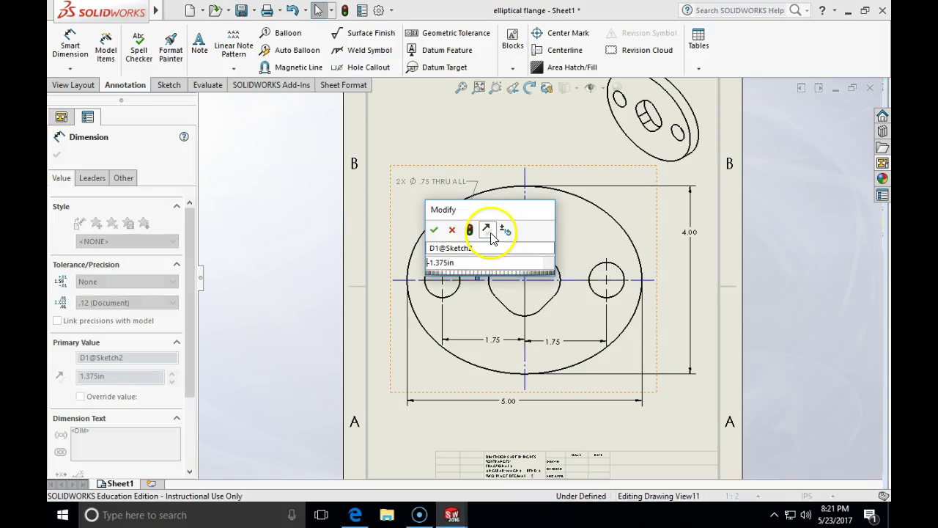
key("Return")
double_click(492, 238)
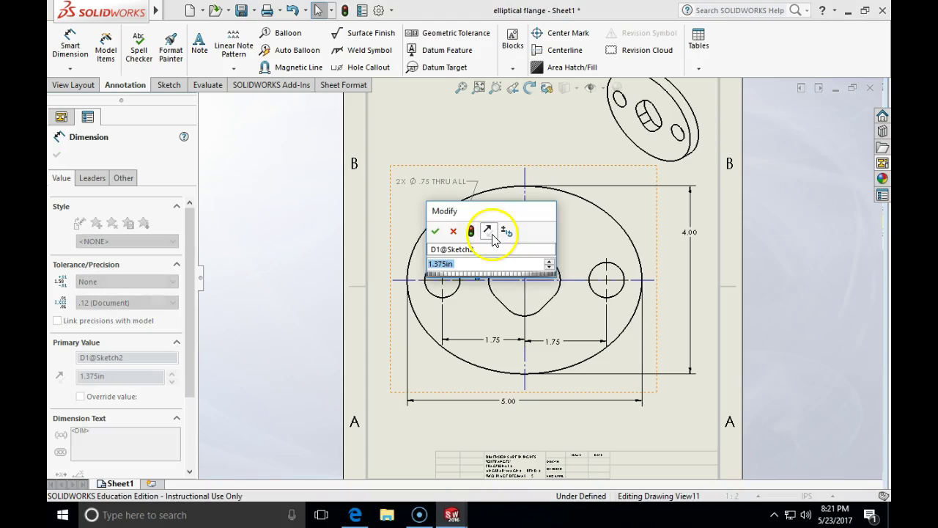
left_click(475, 266)
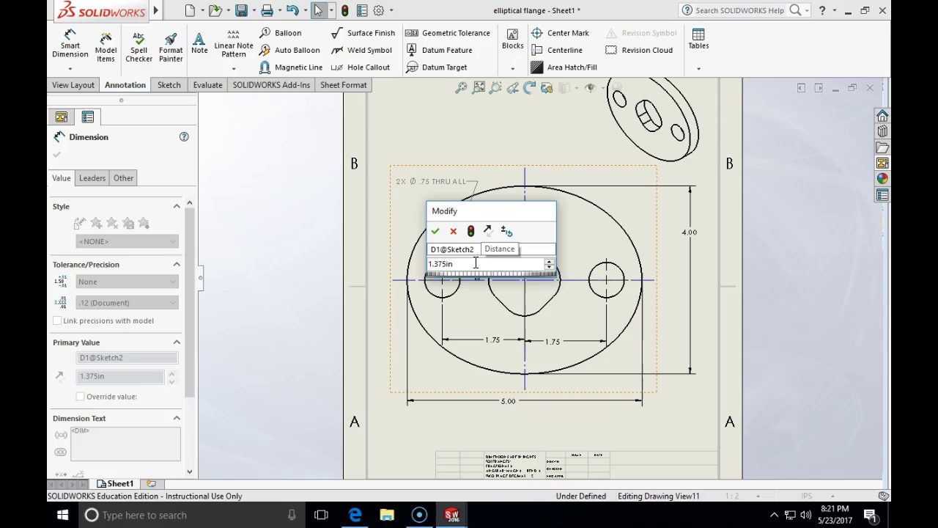
key("Return")
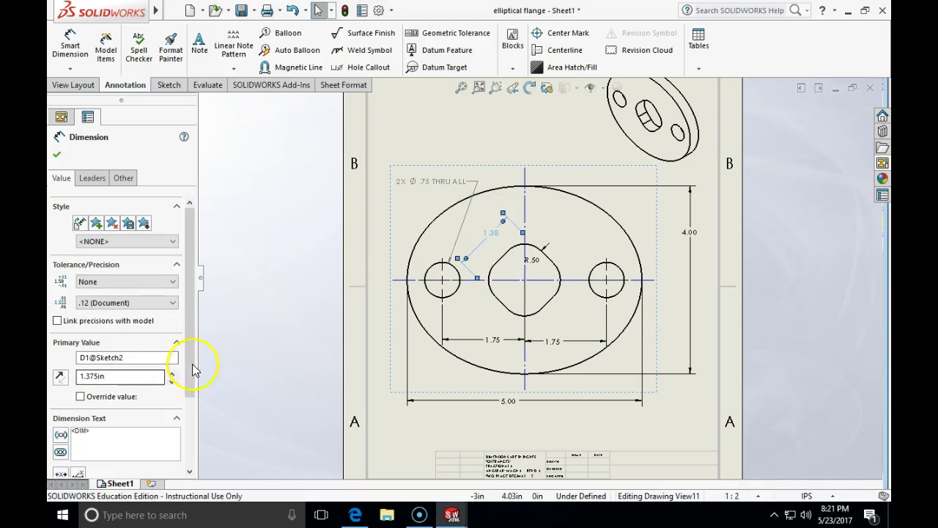
left_click_drag(195, 334, 191, 384)
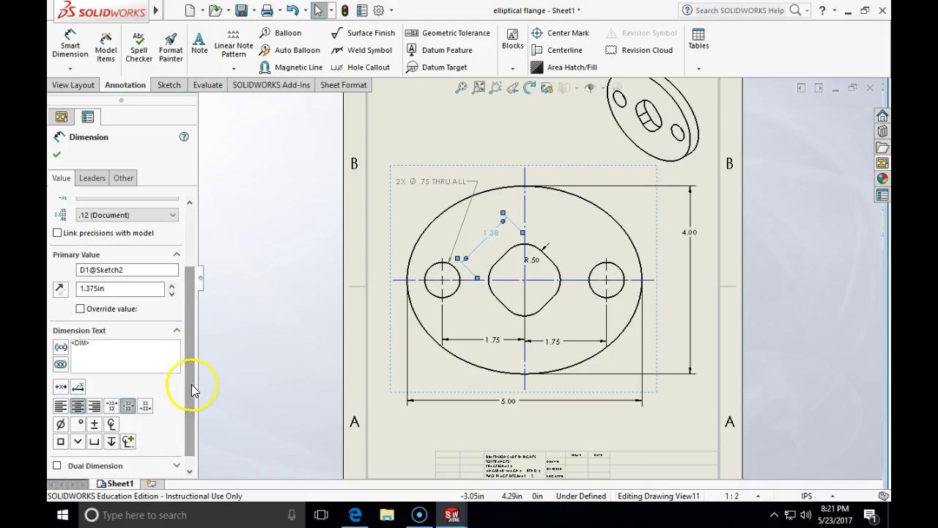
left_click(104, 348)
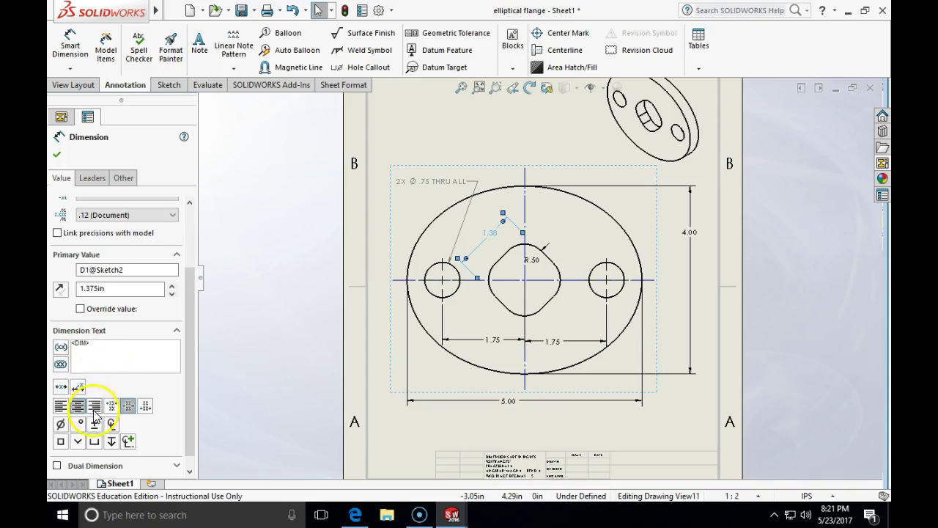
scroll(194, 412, "down", 1)
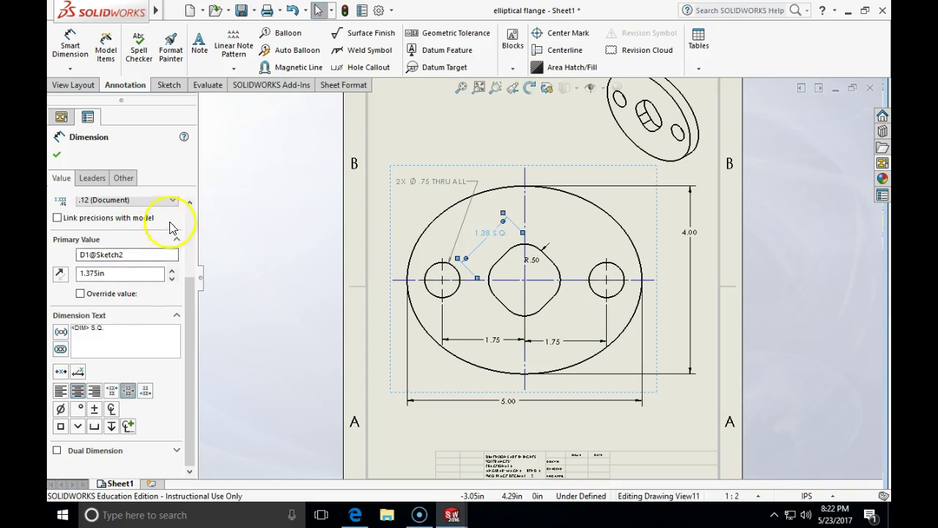
left_click(57, 154)
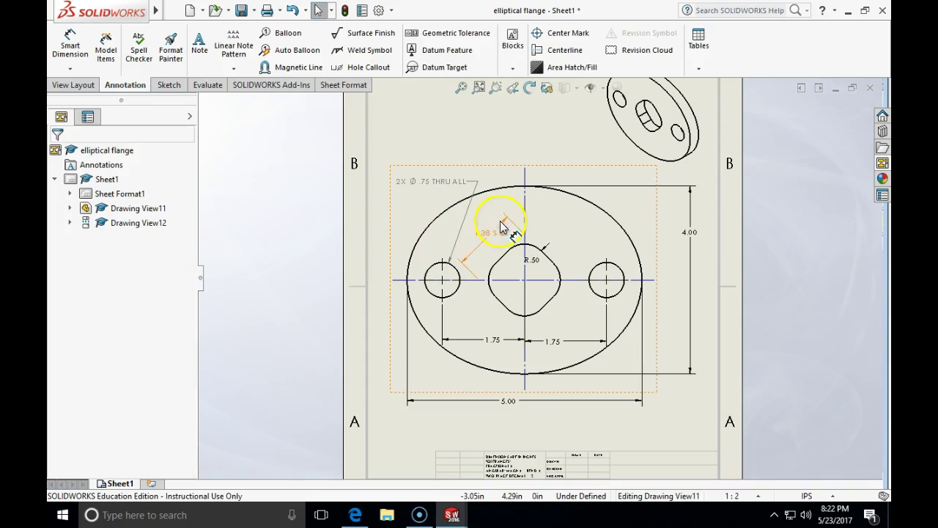
key("z")
scroll(605, 365, "down", 1)
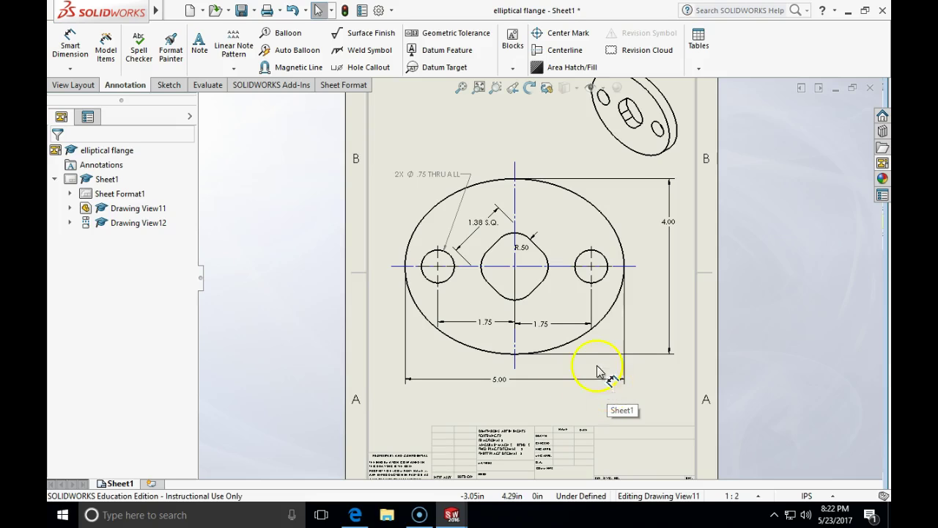
- Set the S.Q. dimension to .123 precision so it reads 1.375 S.Q., then fit the sheet
left_click(544, 327)
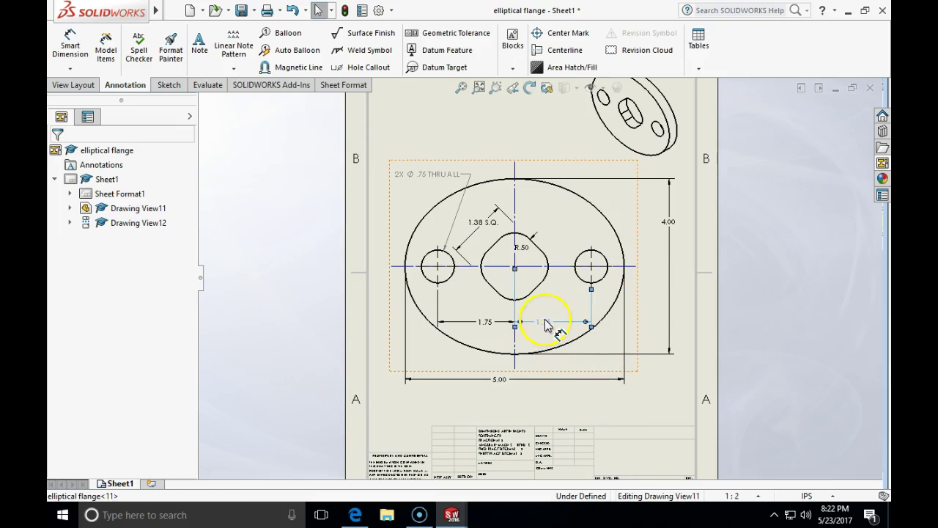
left_click(480, 222)
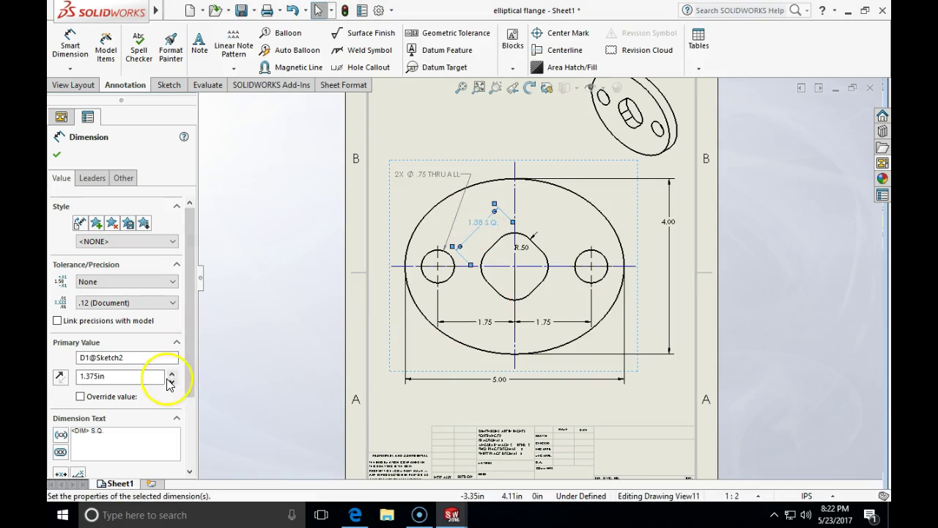
left_click(176, 307)
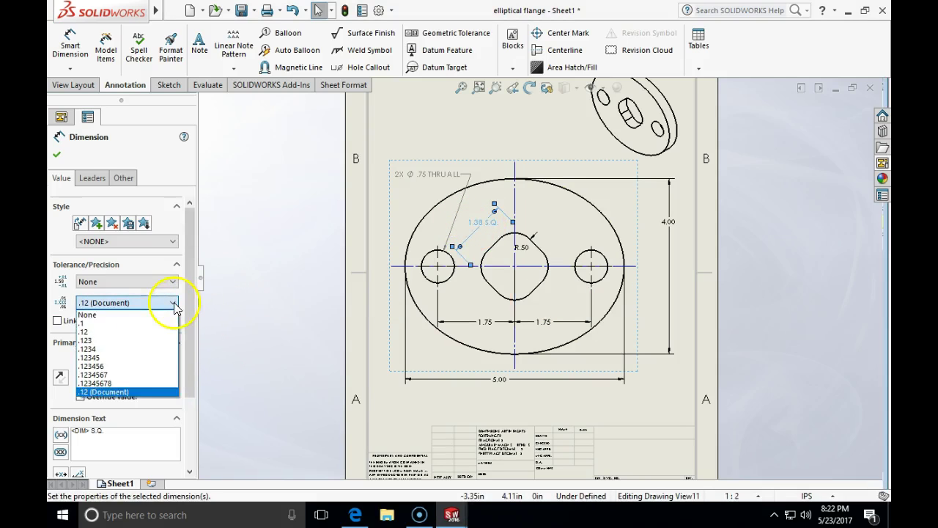
left_click(153, 341)
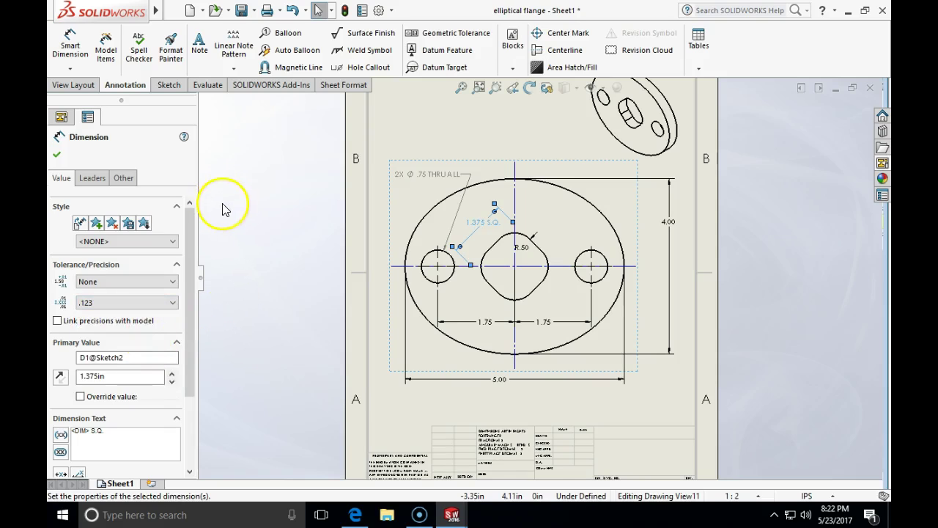
left_click_drag(193, 329, 195, 412)
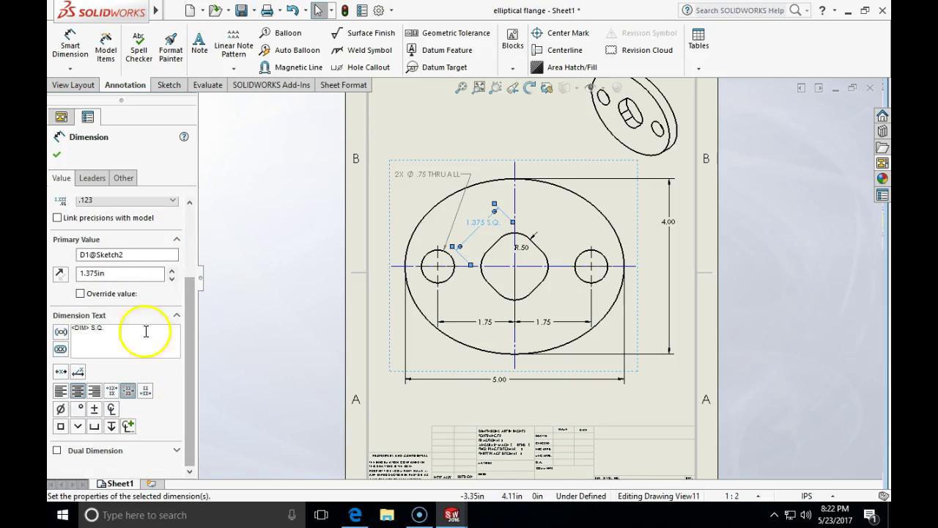
left_click(57, 154)
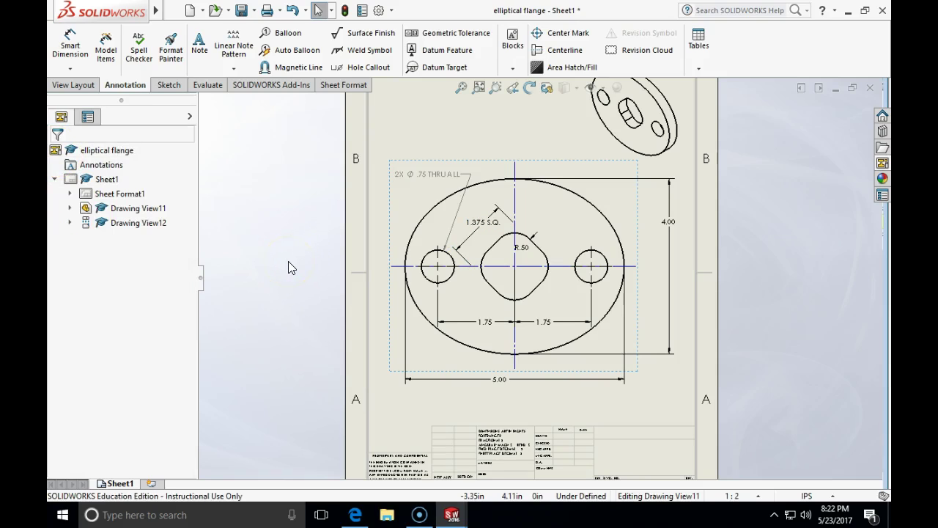
left_click(445, 145)
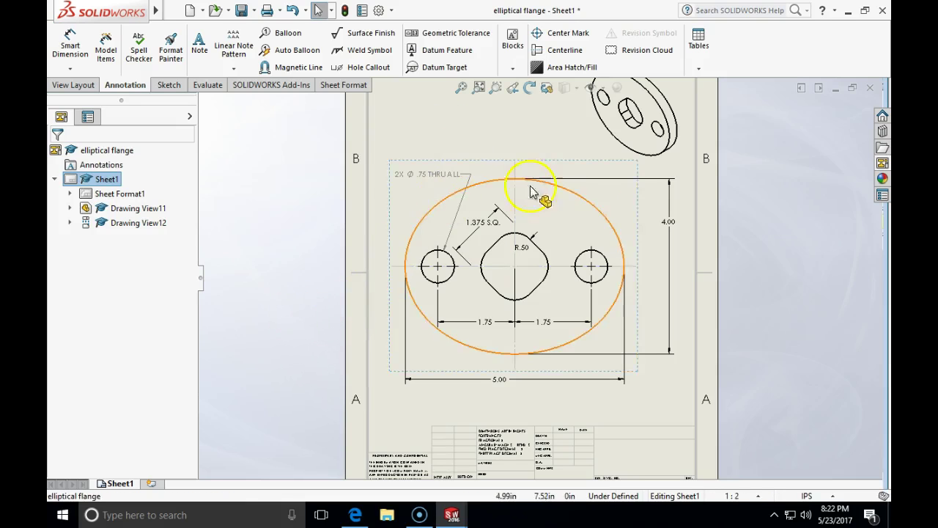
key("f")
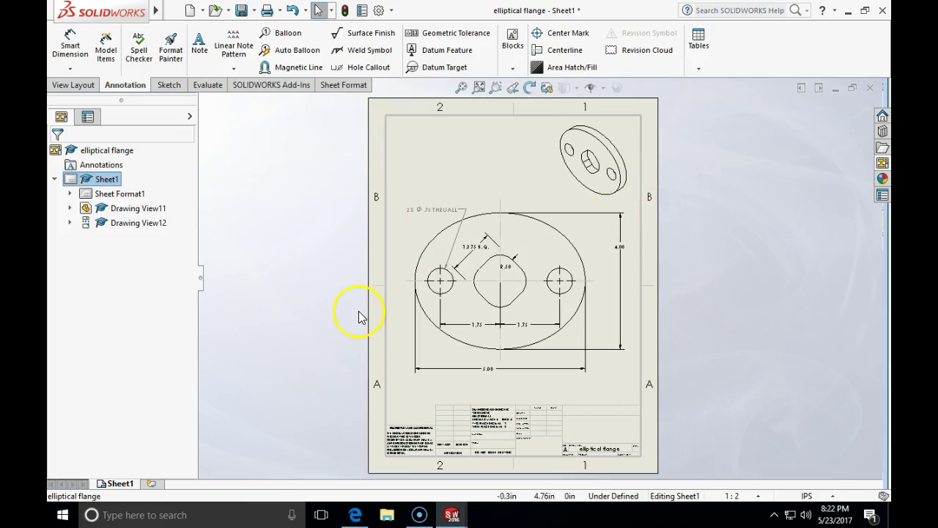